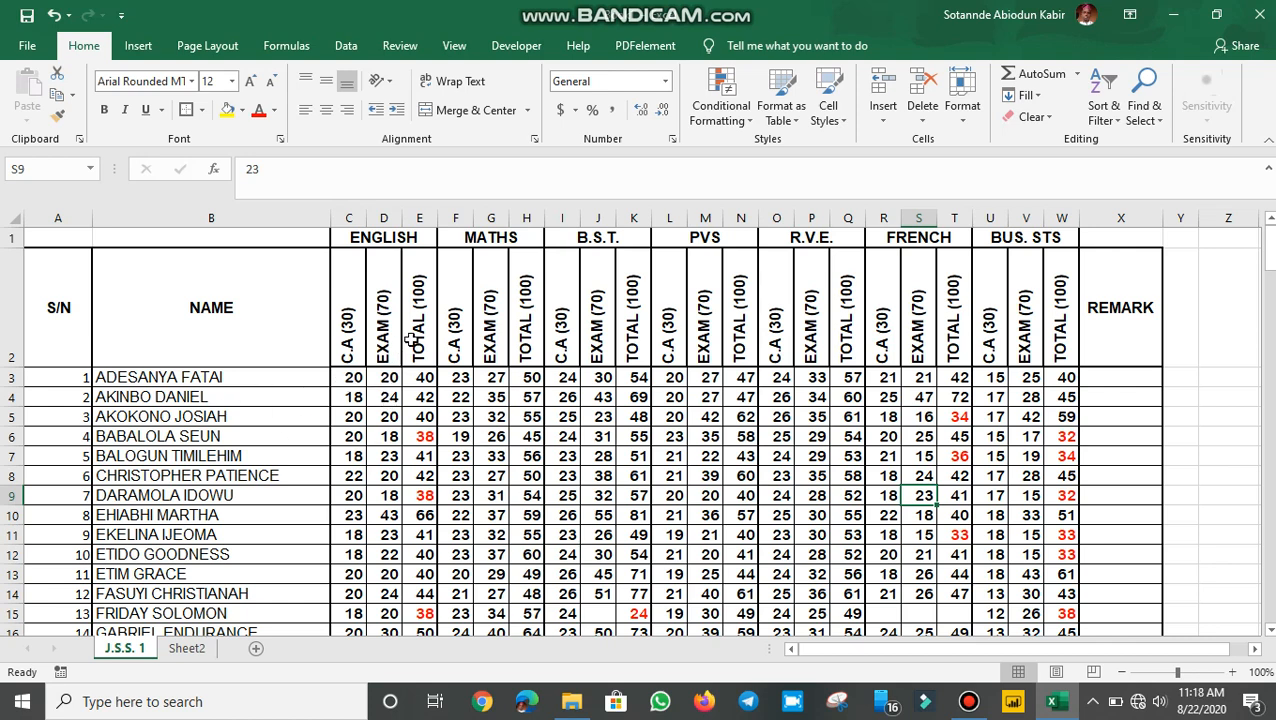
Review the J.S.S. 1 names and C.A (30)/EXAM (70) headings, then move to Sheet2
left_click(120, 410)
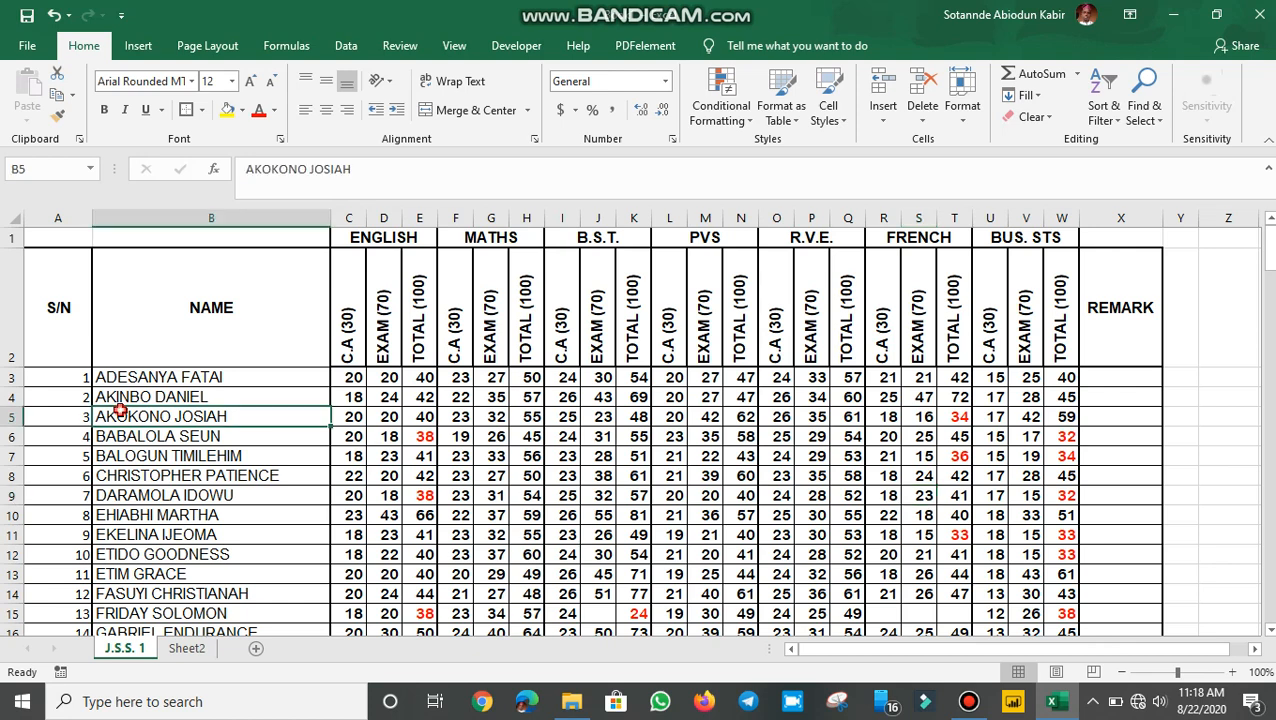
left_click(345, 478)
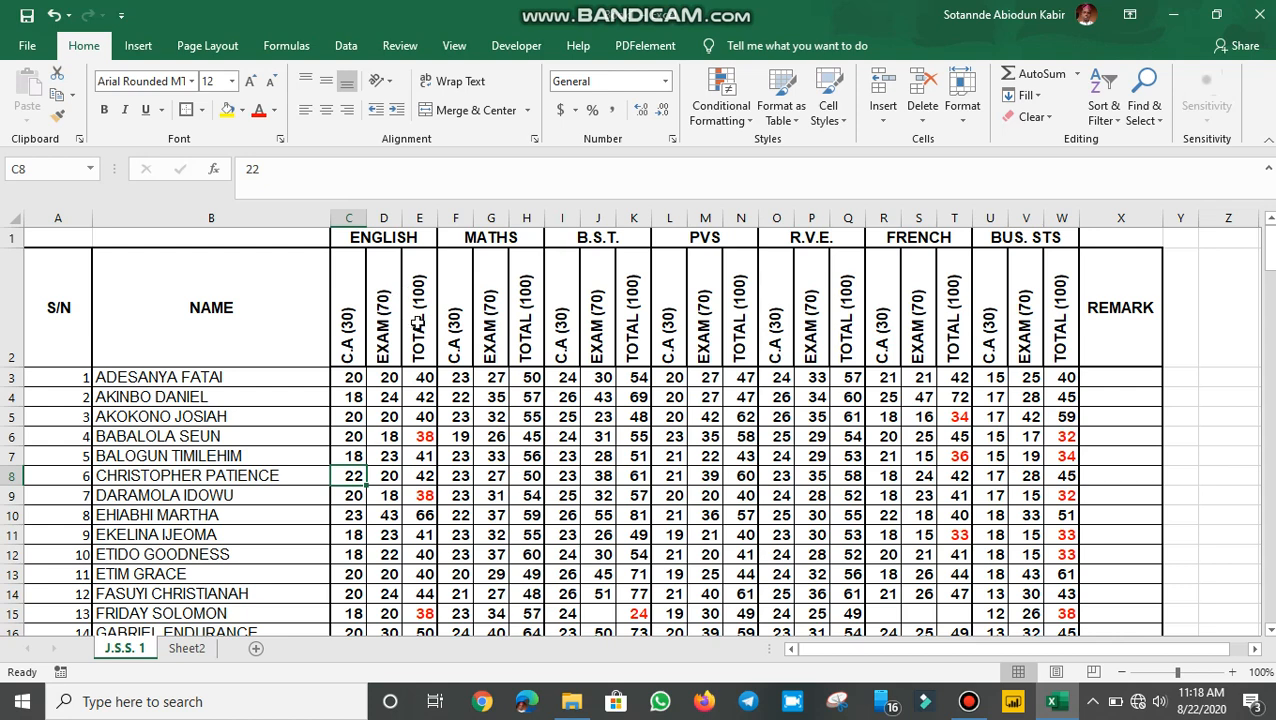
left_click(346, 326)
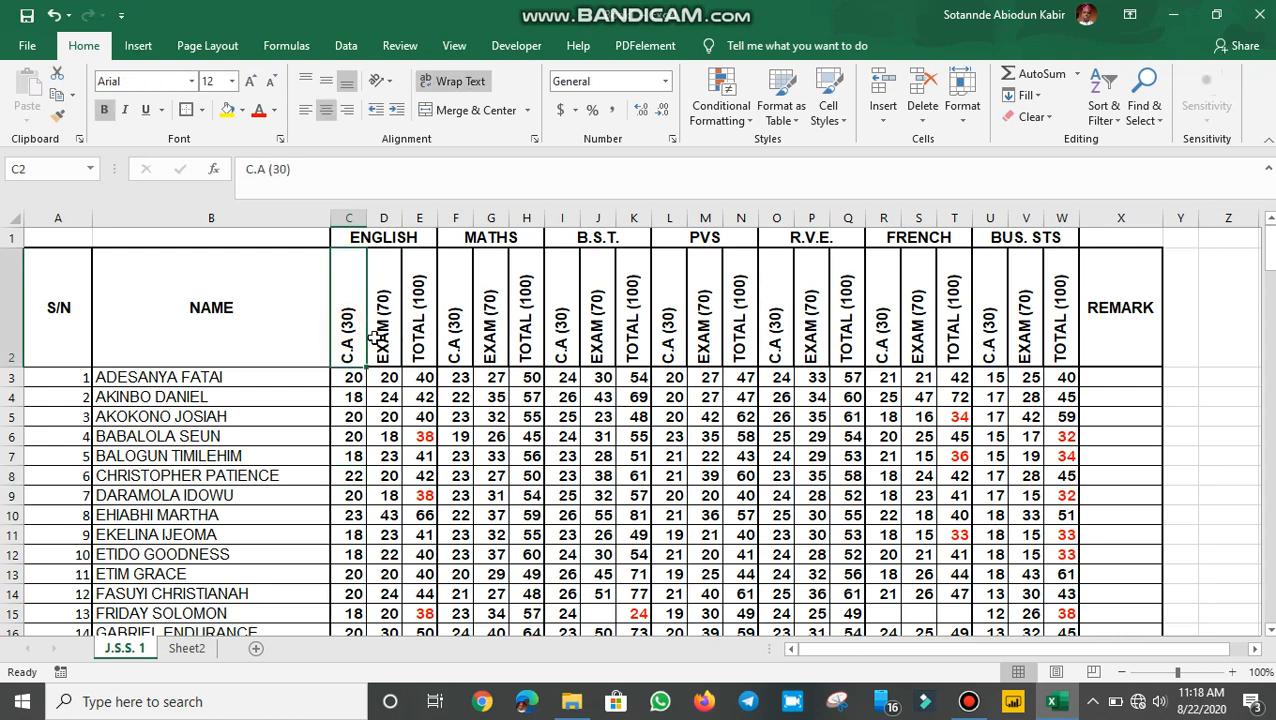
left_click(378, 335)
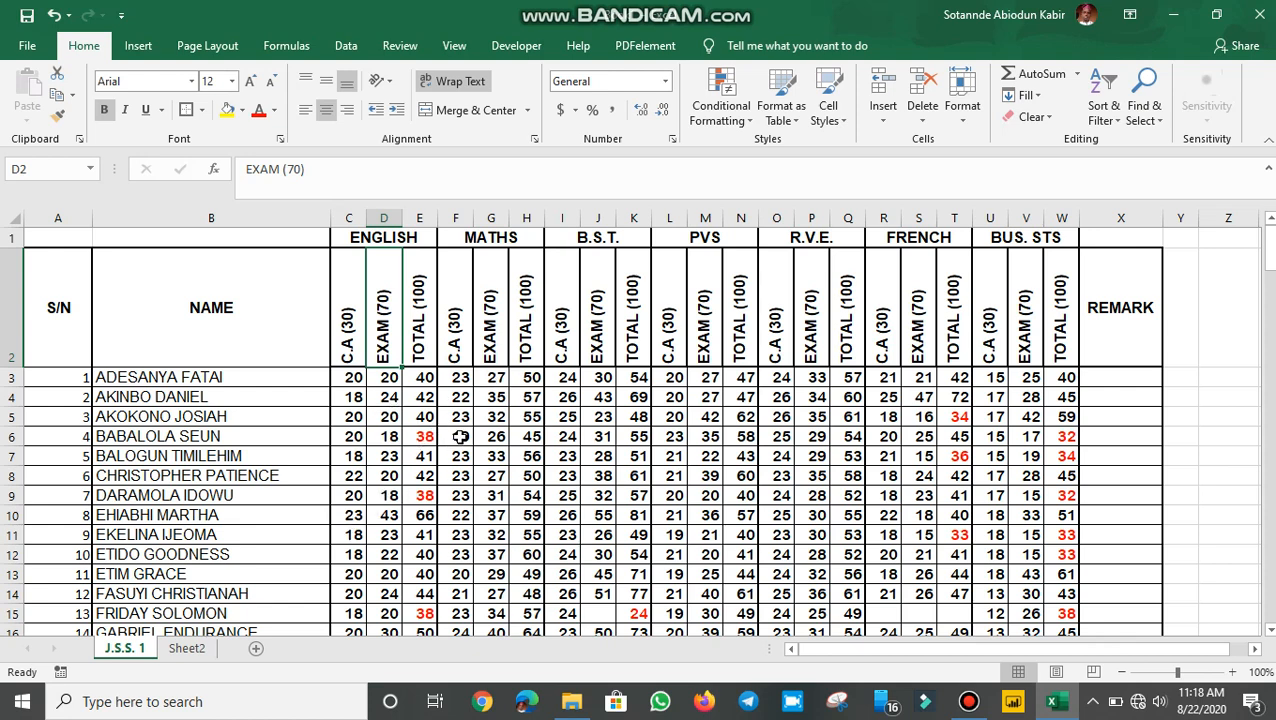
left_click(200, 650)
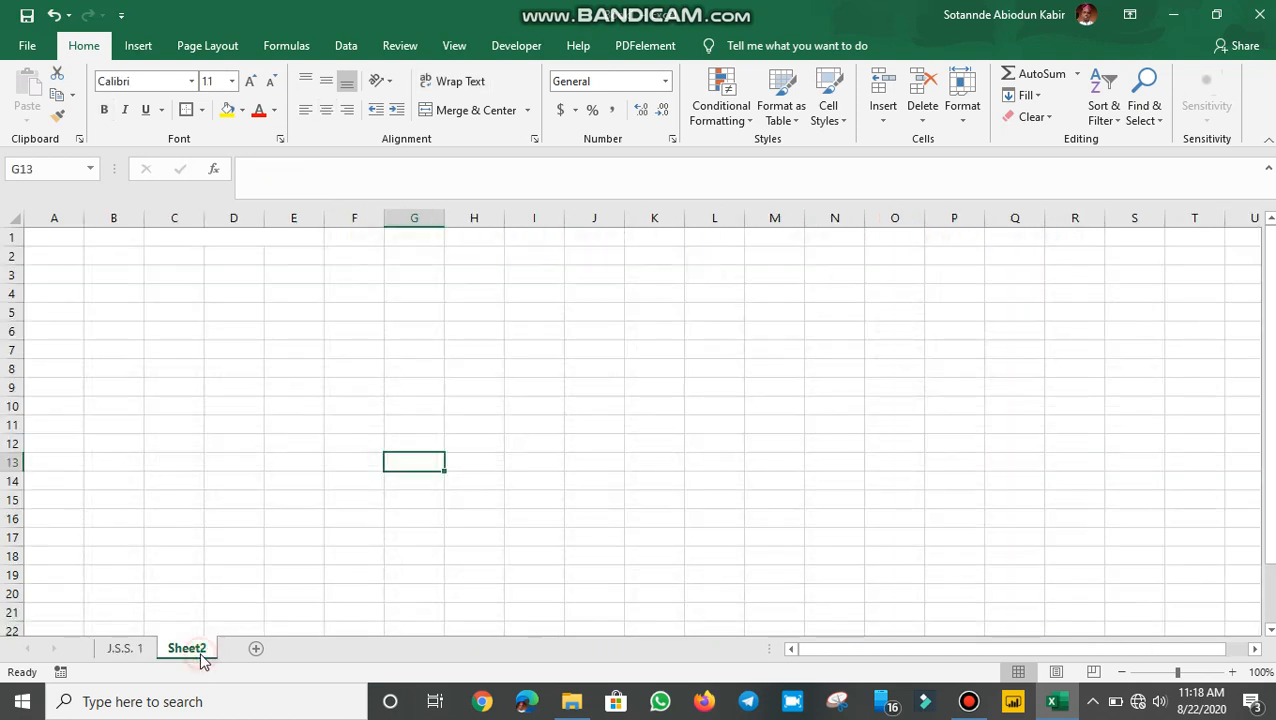
Enter the headings S/N in A2 and NAME in B2
left_click(45, 258)
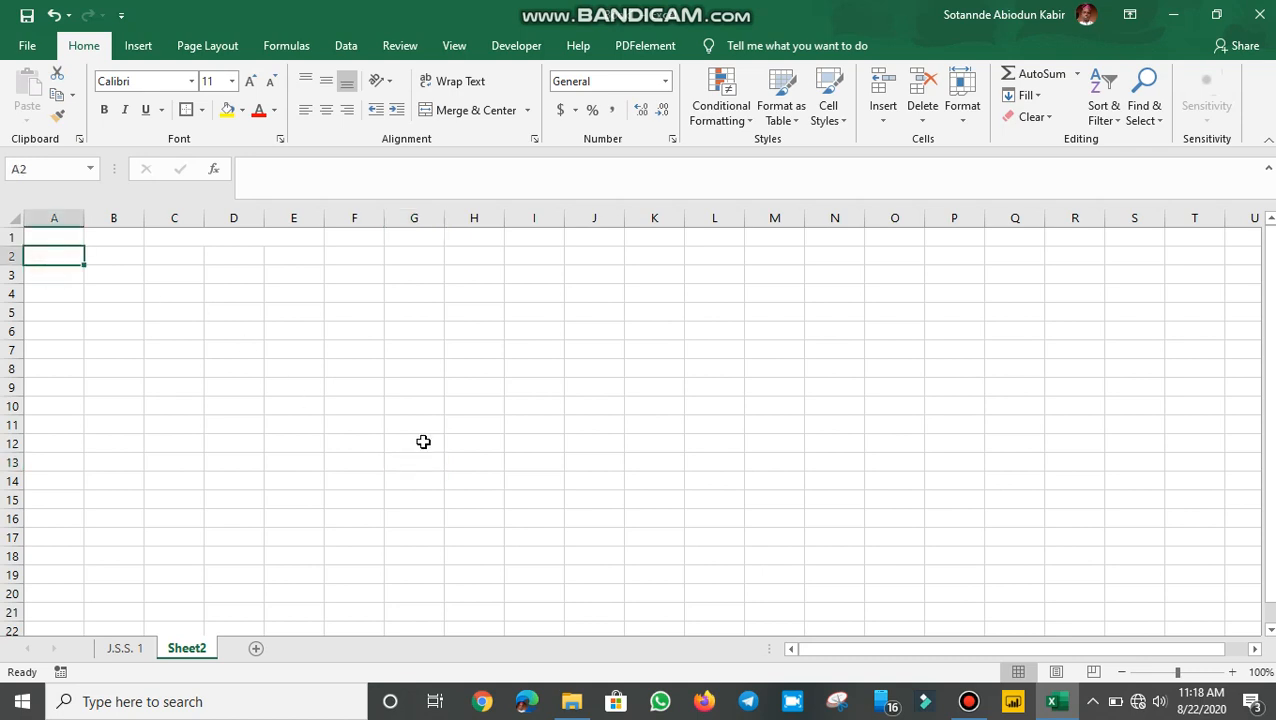
type("S")
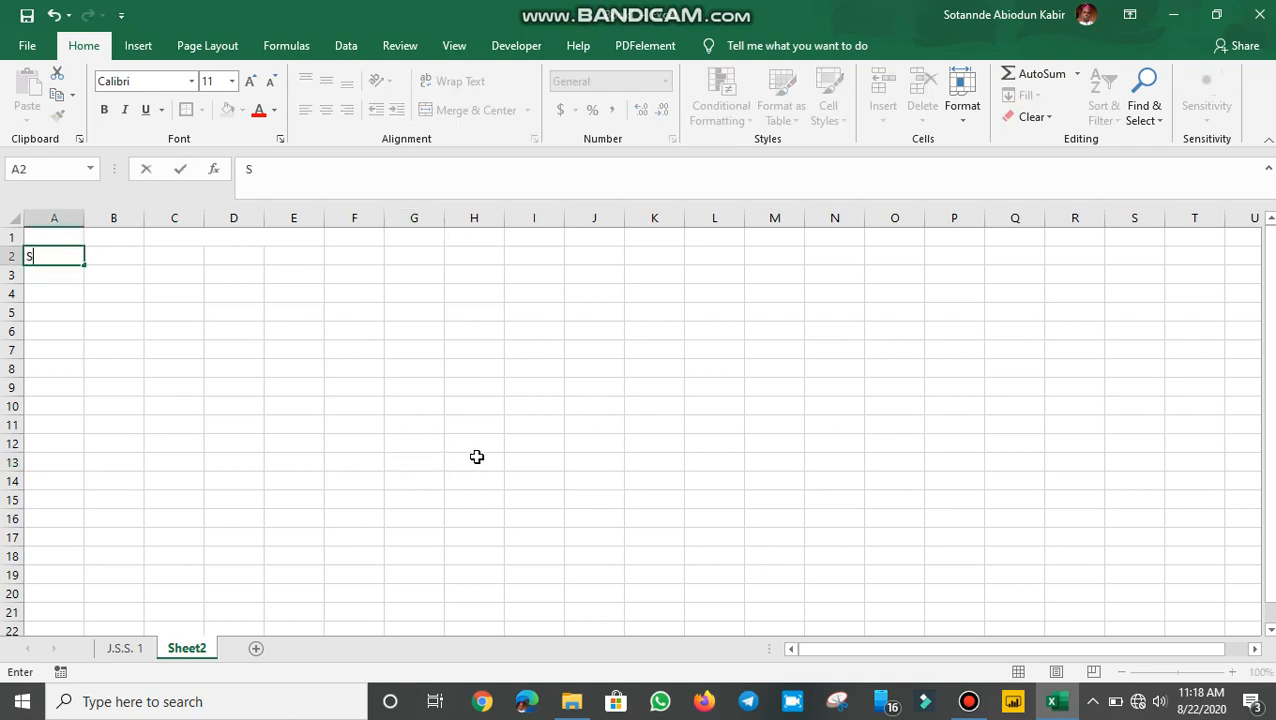
type("/N")
key("Tab")
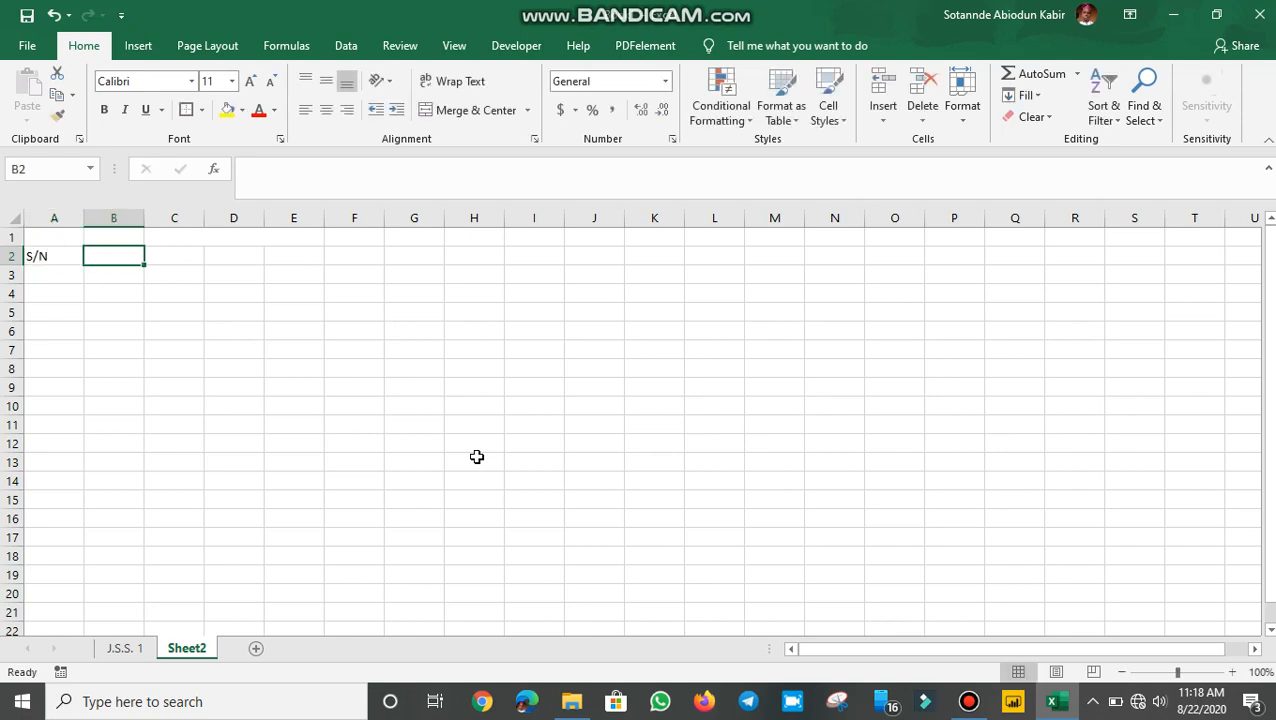
type("NAME")
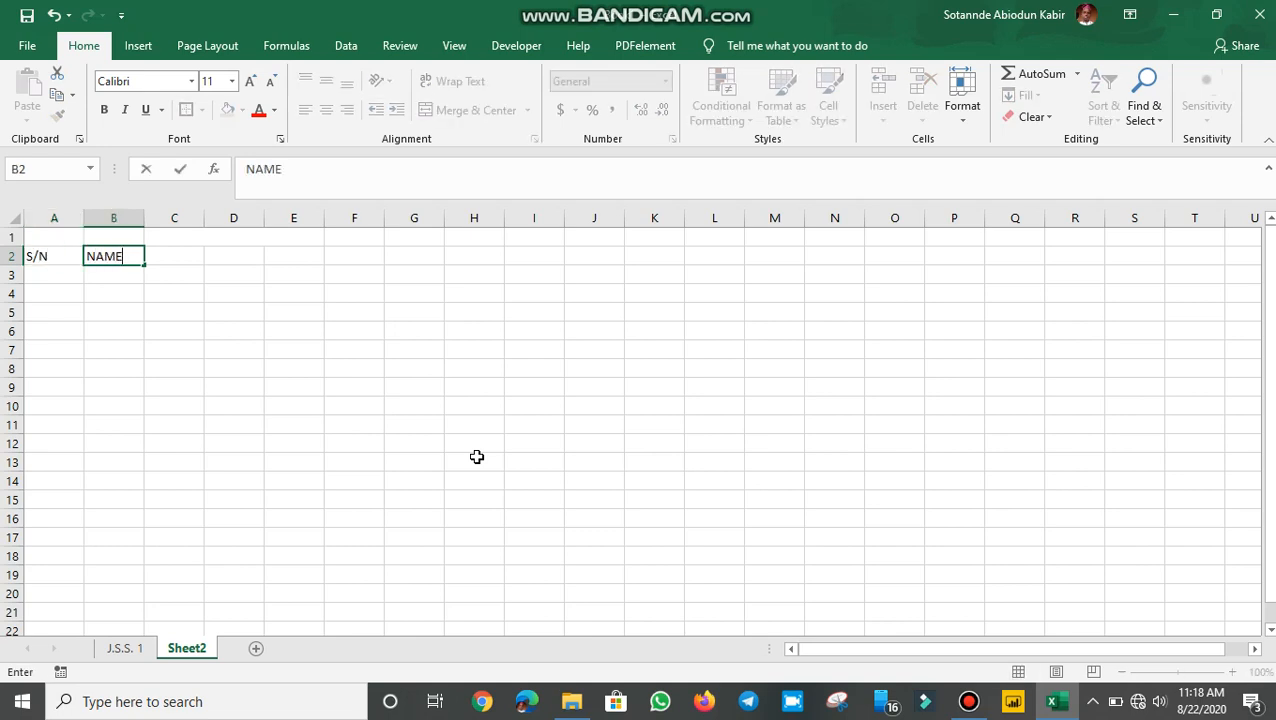
key("Tab")
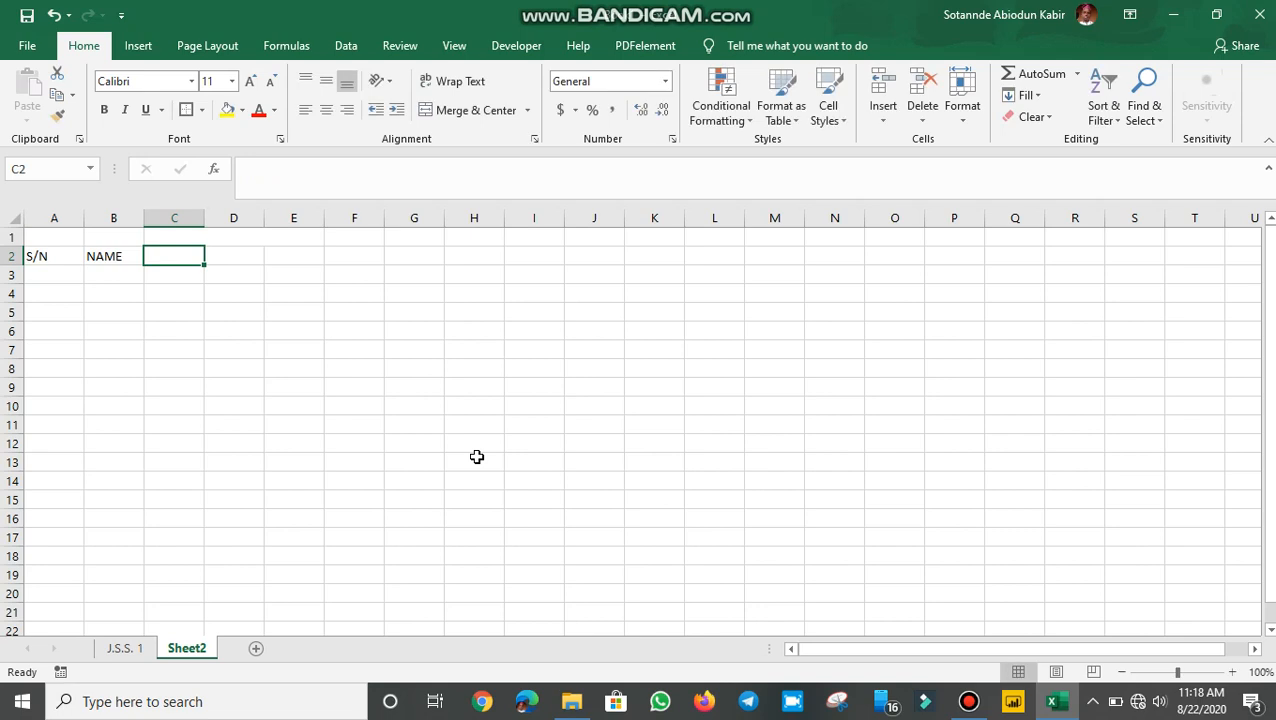
Put ENGLISH in C1 with C.A(30), EXAM(70) and TOTAL(100) beneath it in C2:E2
left_click(179, 233)
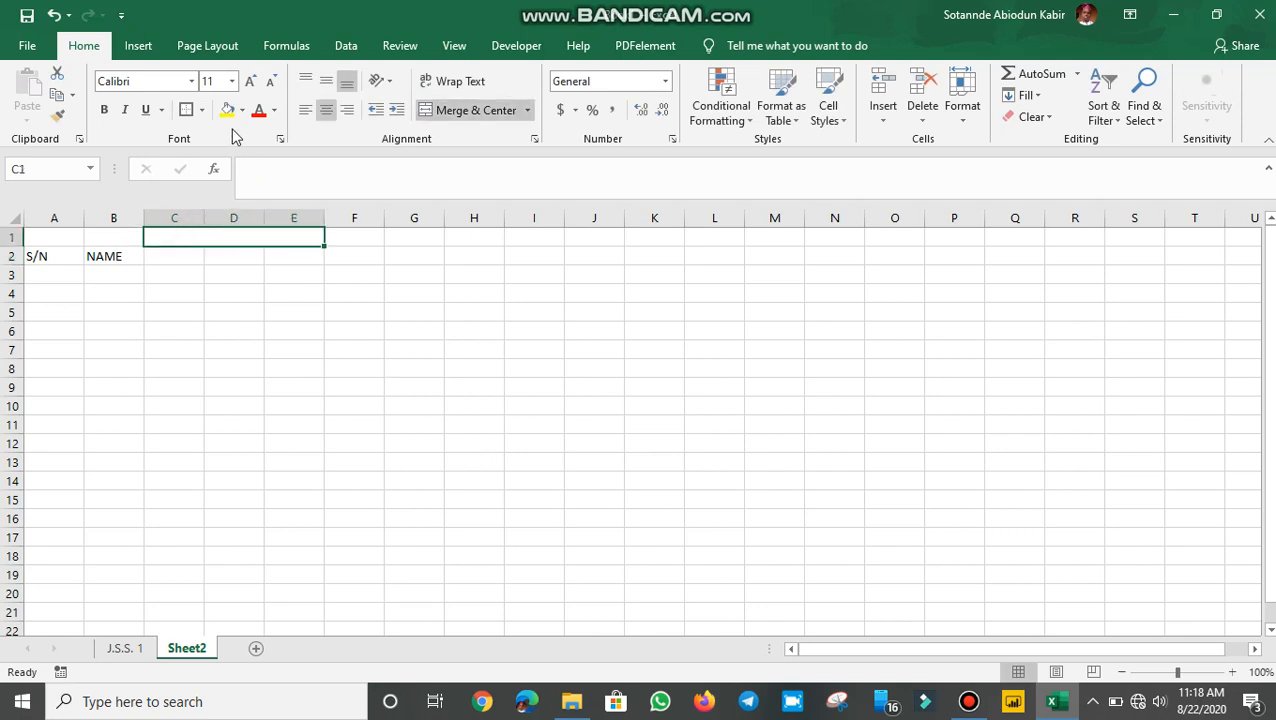
left_click(487, 110)
left_click(168, 234)
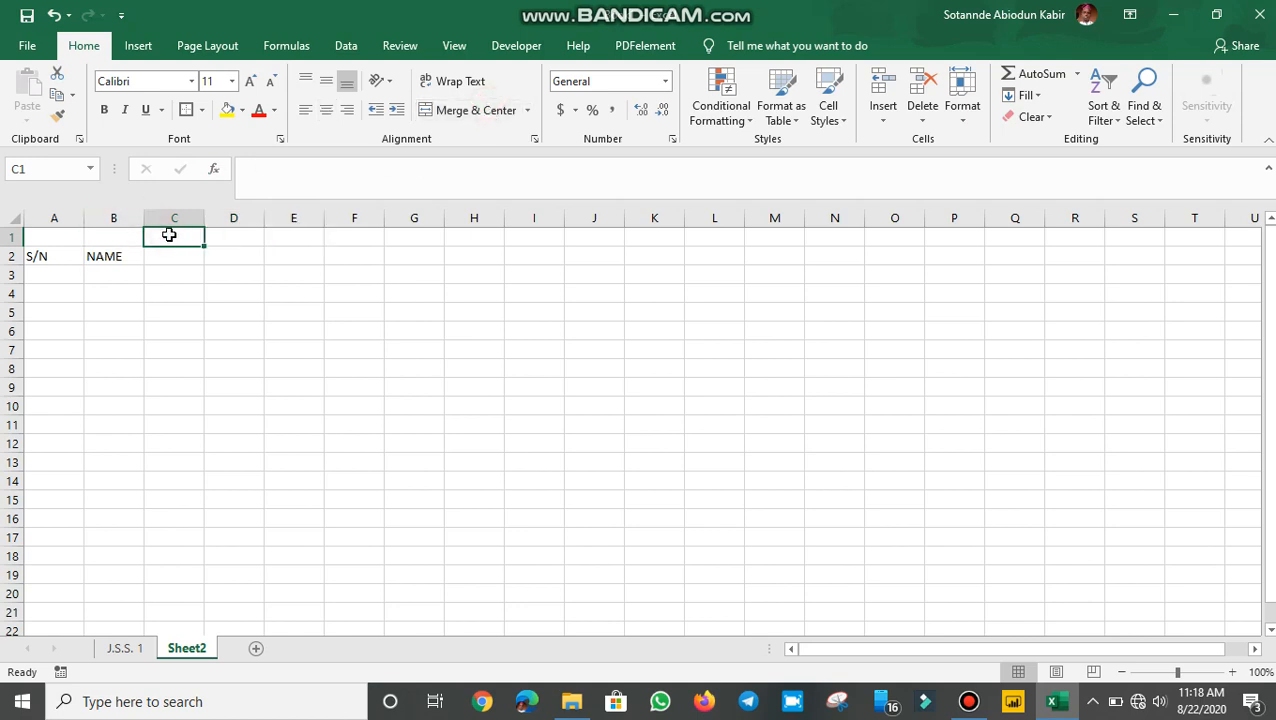
type("EN")
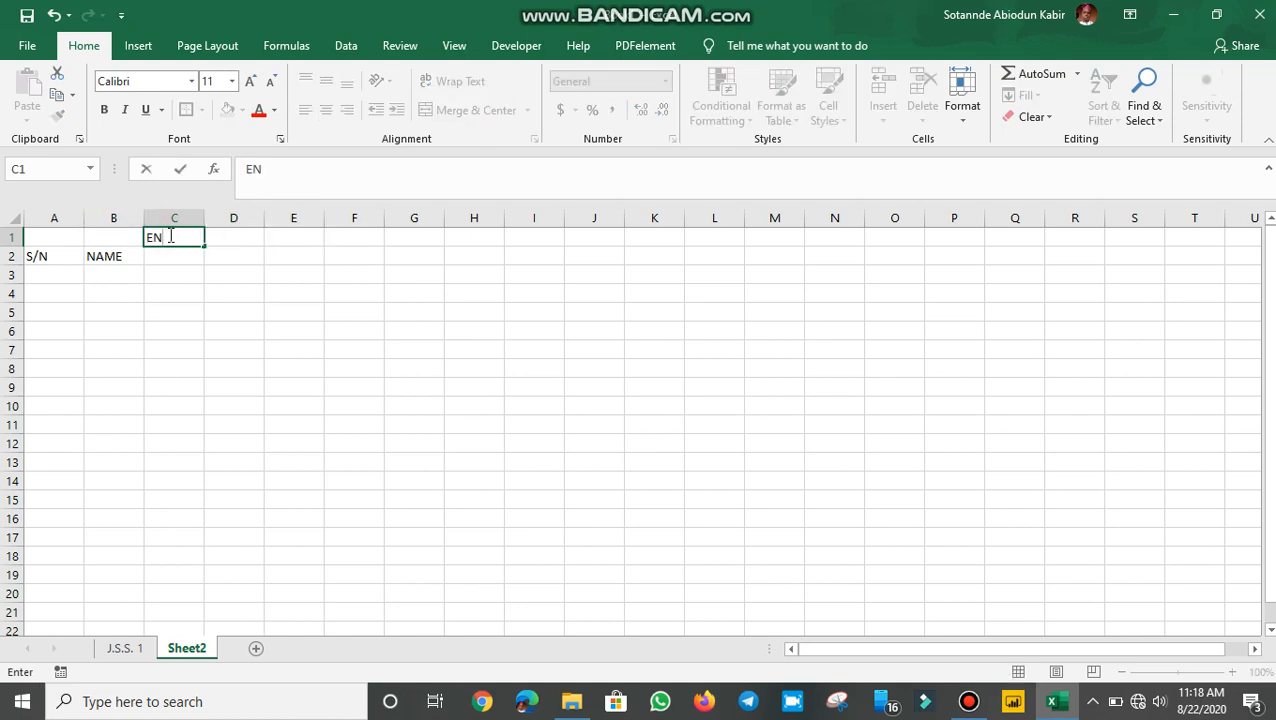
type("GLISH")
key("Return")
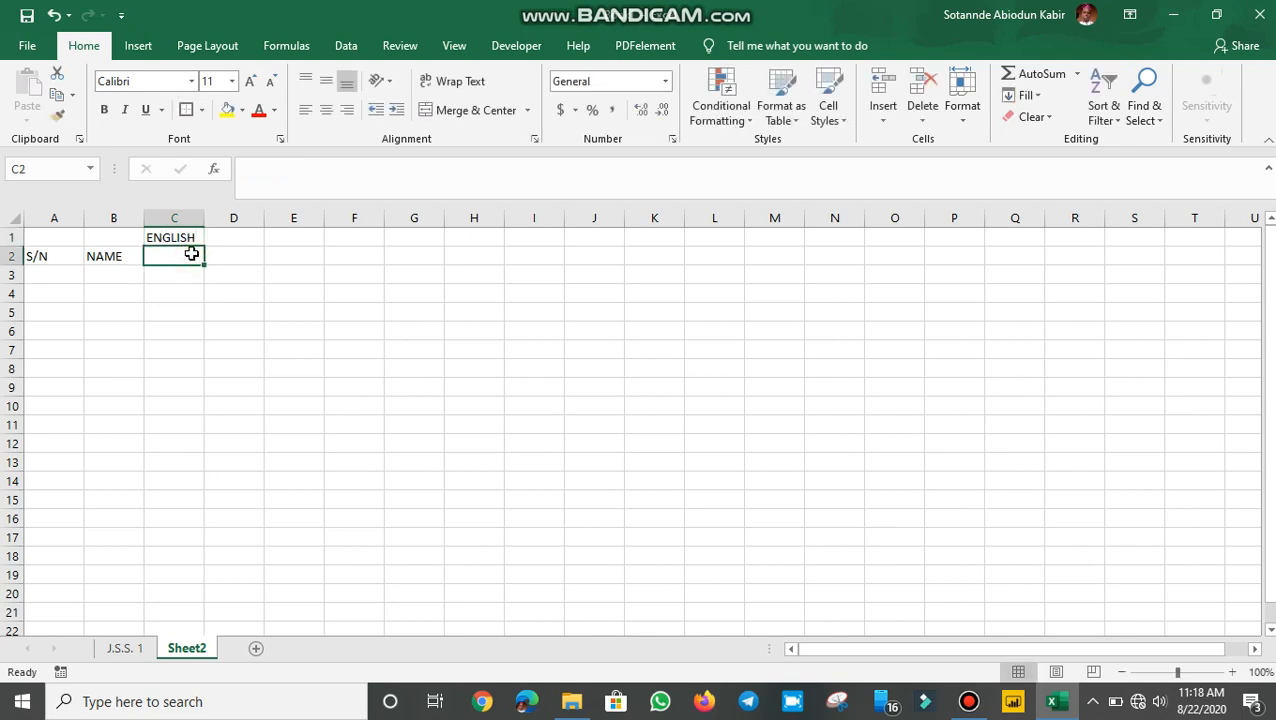
type("C.A")
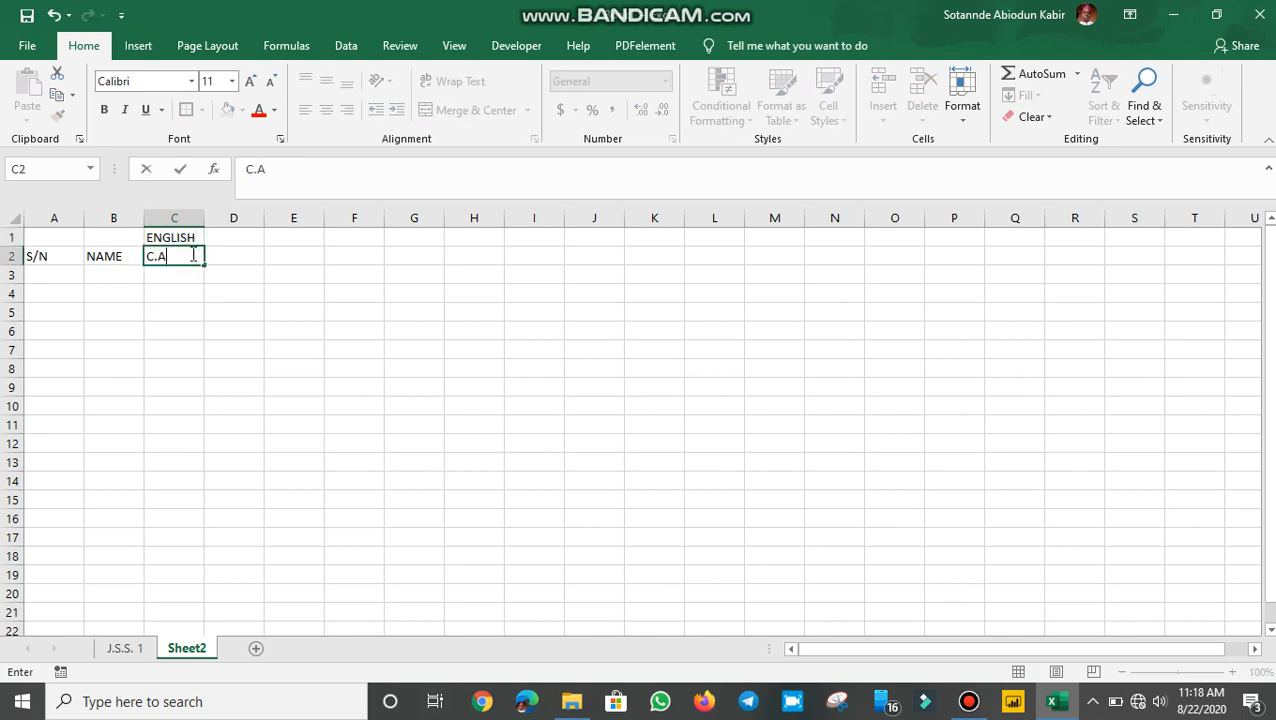
type("(30)")
key("Tab")
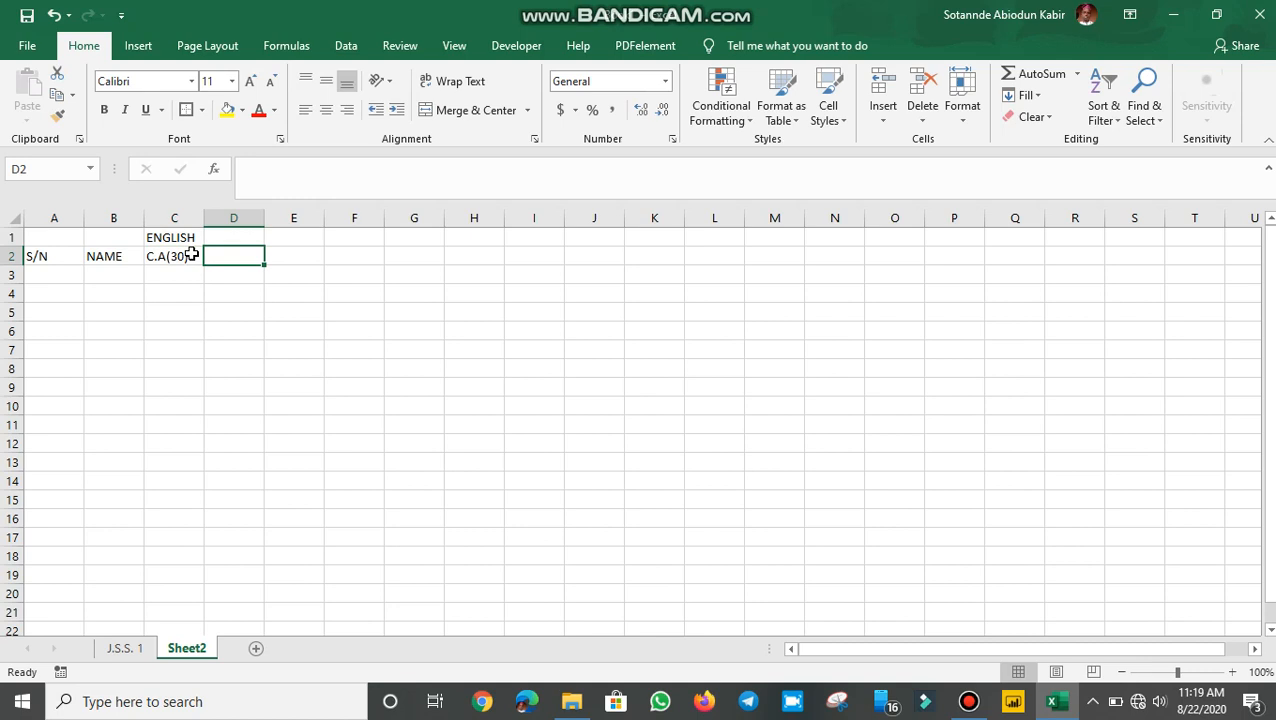
type("EXA")
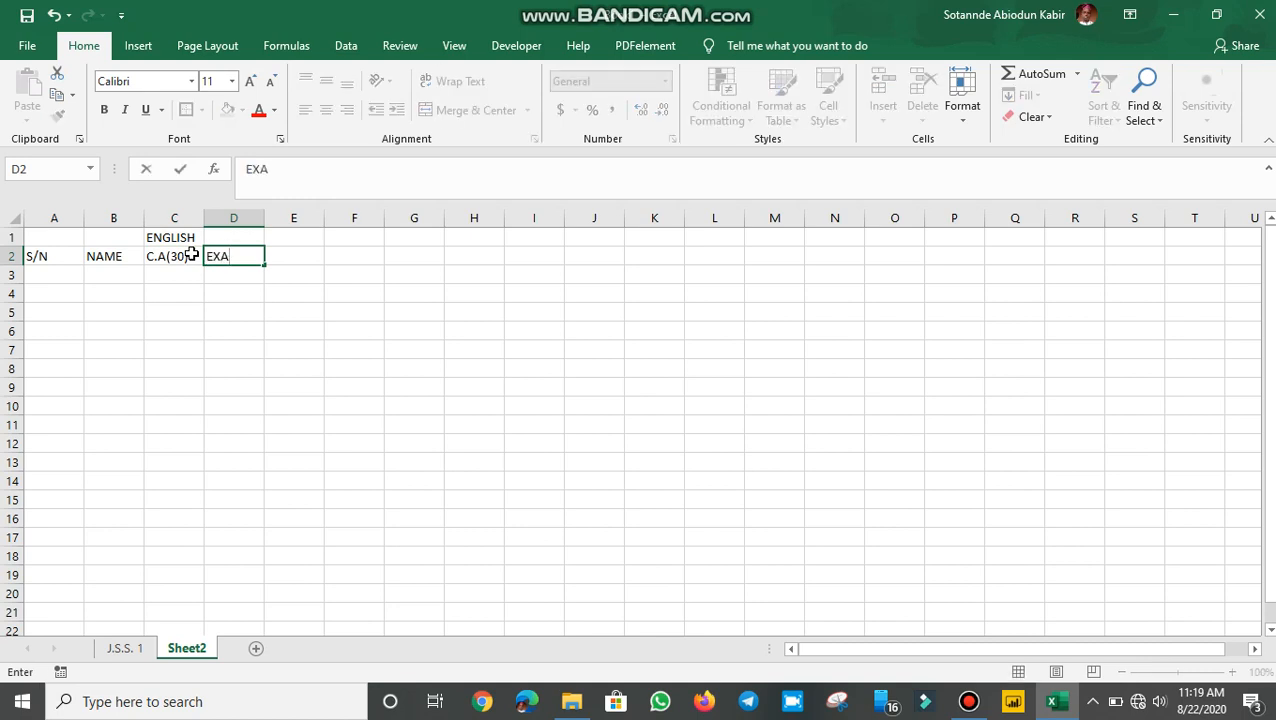
type("M(70")
key("Tab")
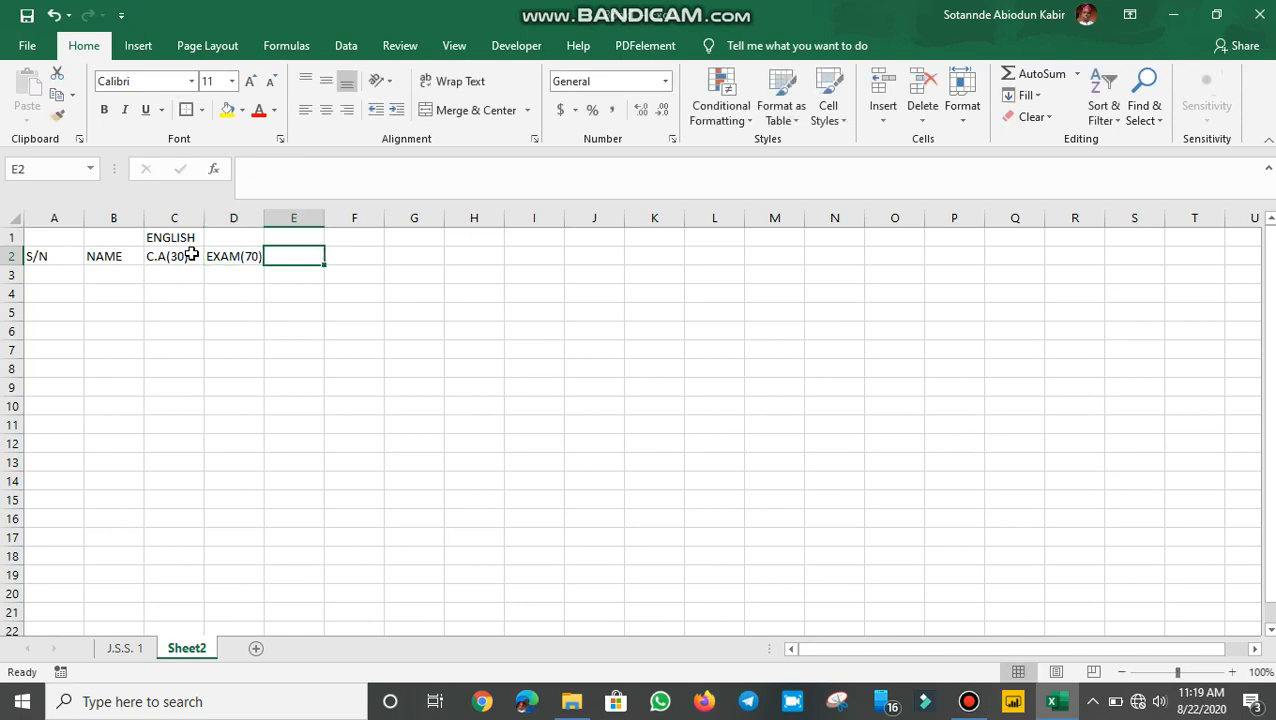
type("TA")
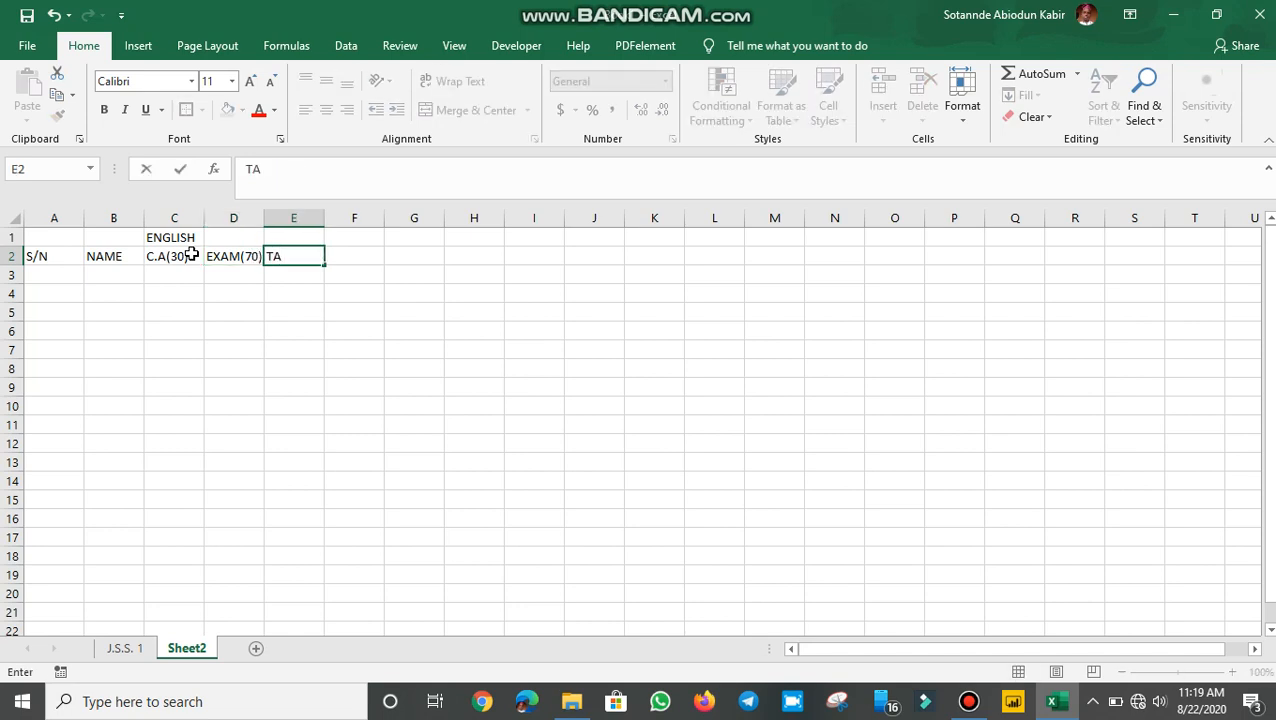
type("OTAL(100")
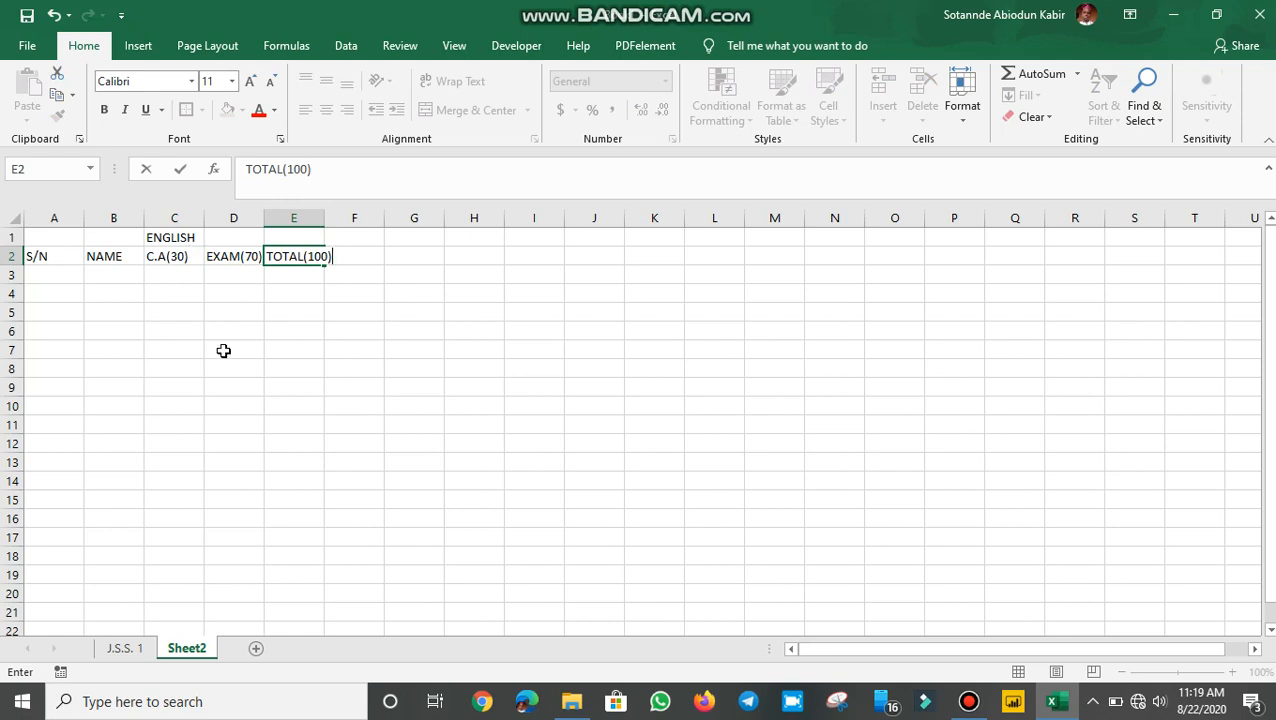
left_click(228, 306)
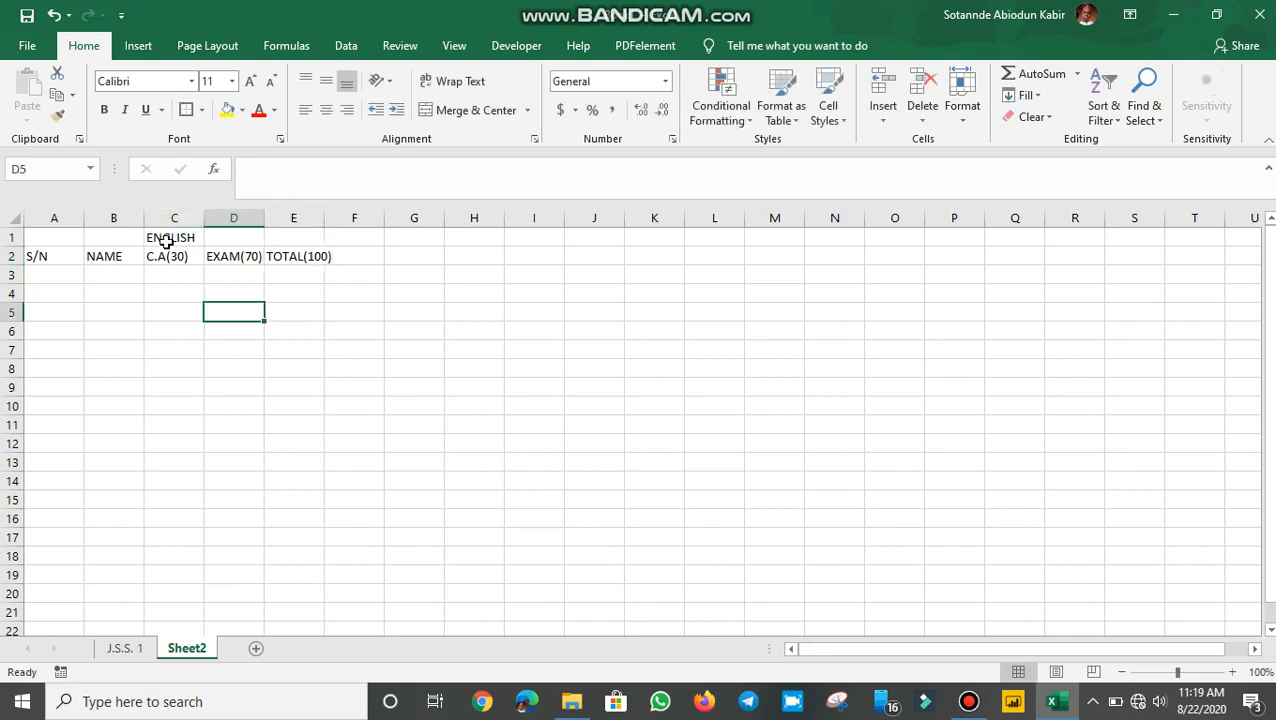
Merge C1:E1 and centre the ENGLISH heading across it
left_click_drag(167, 237, 301, 236)
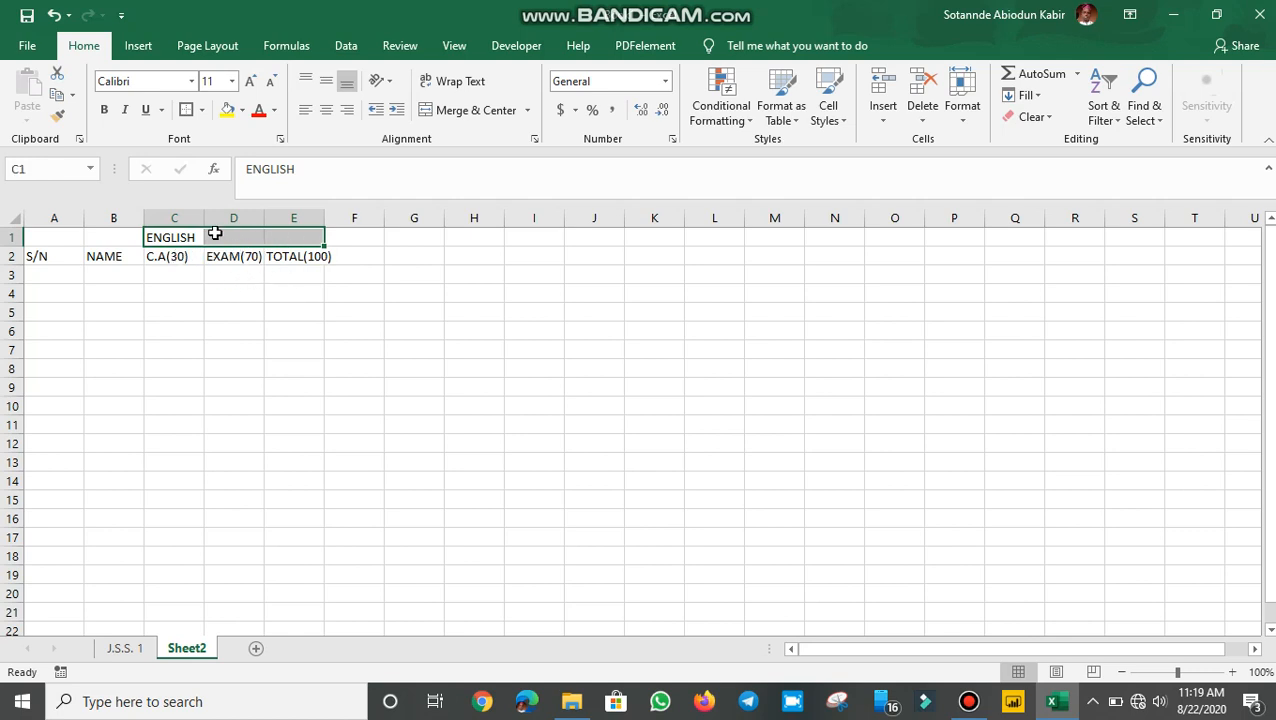
left_click(199, 290)
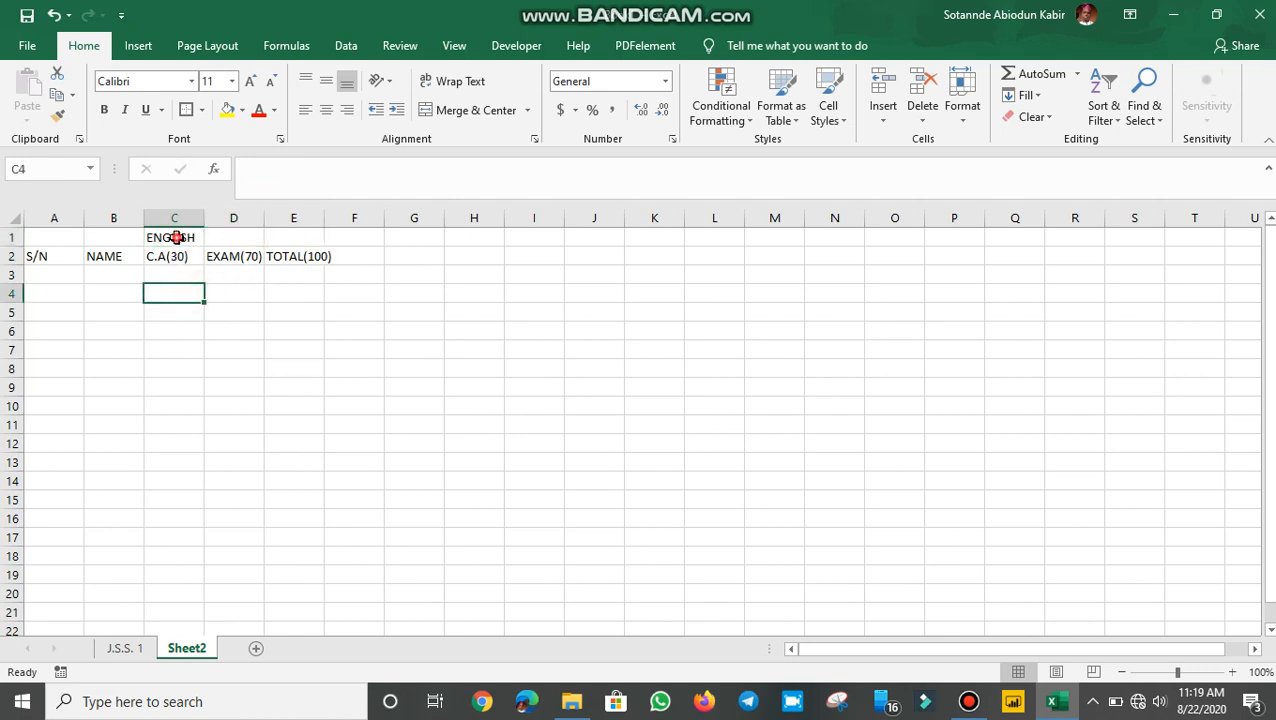
left_click_drag(177, 236, 288, 243)
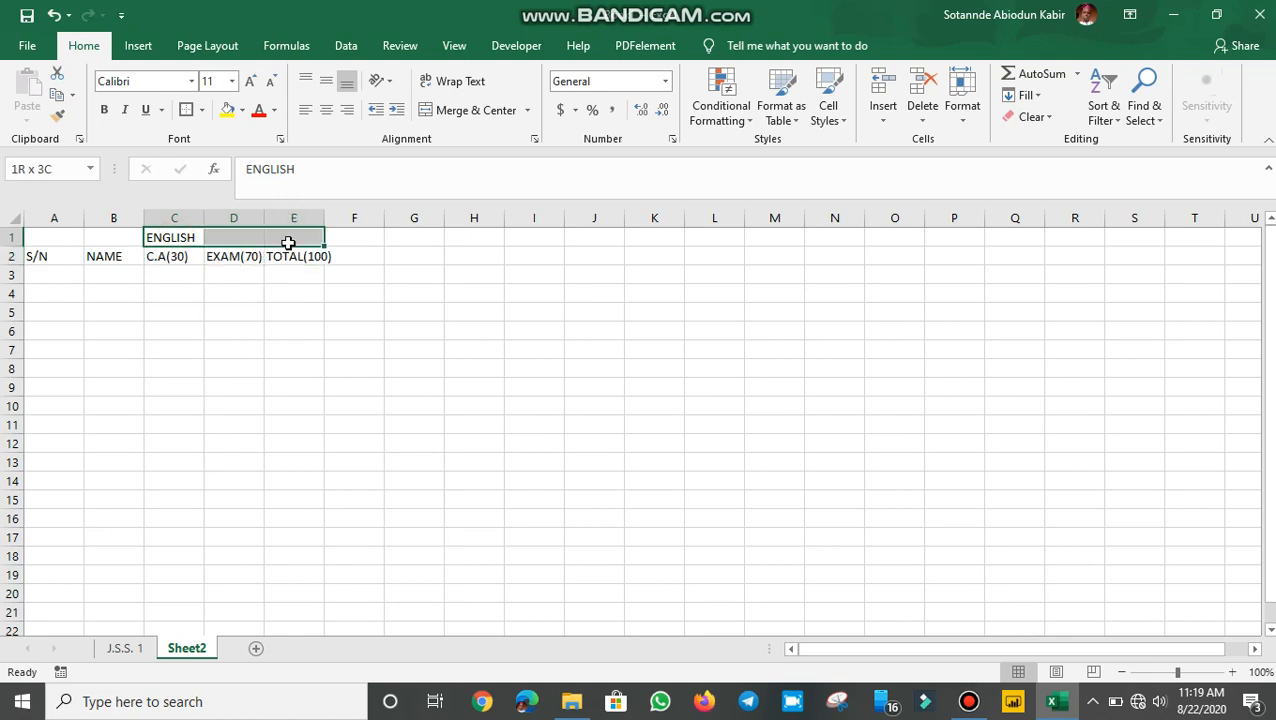
left_click(468, 110)
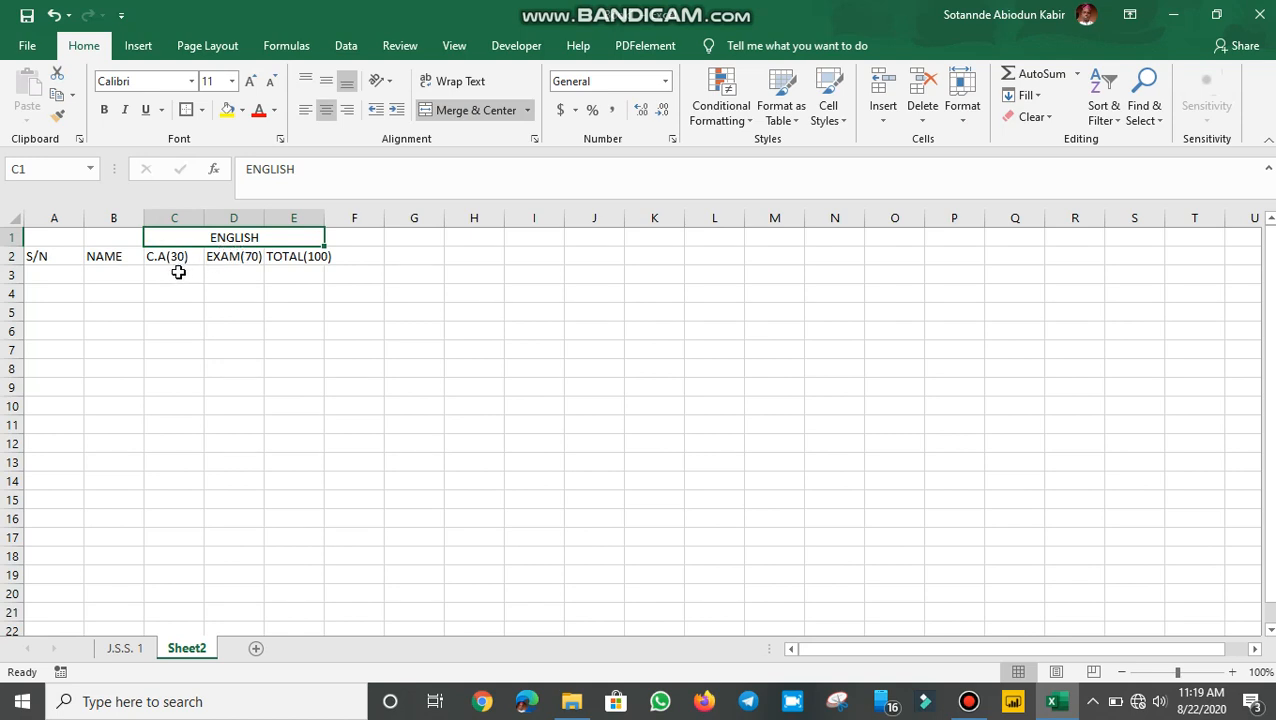
left_click(247, 285)
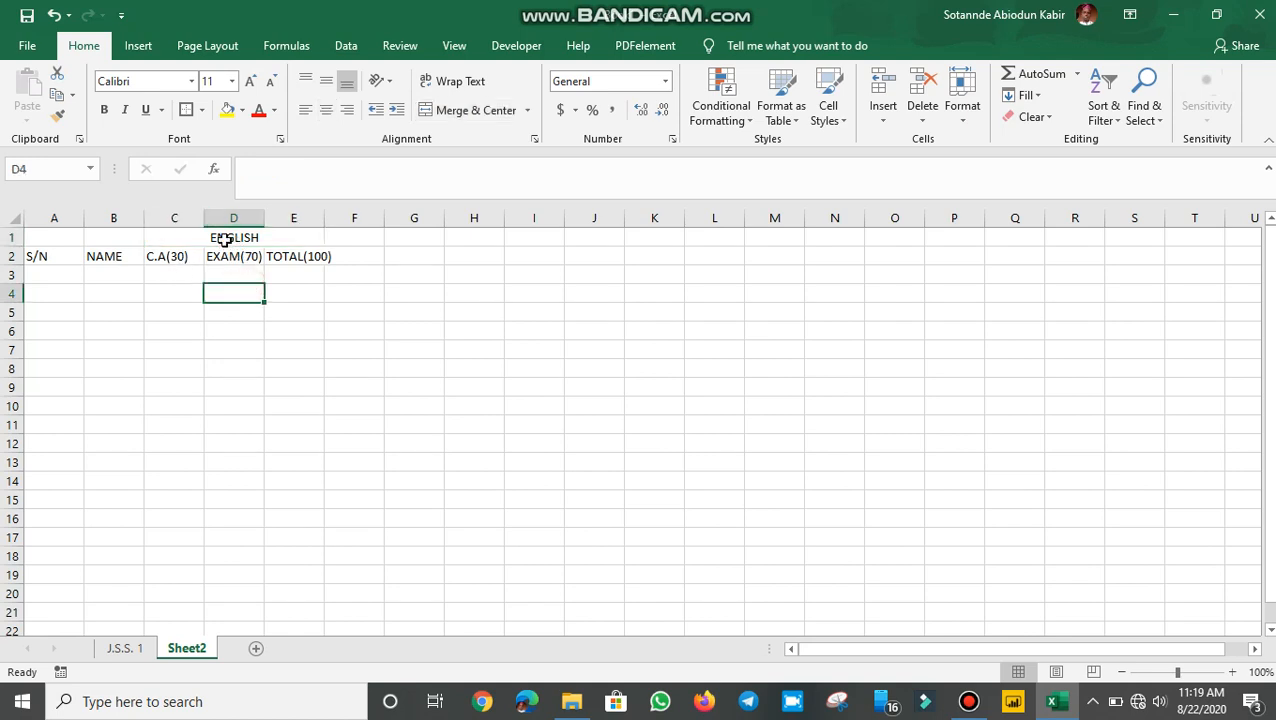
left_click(212, 239)
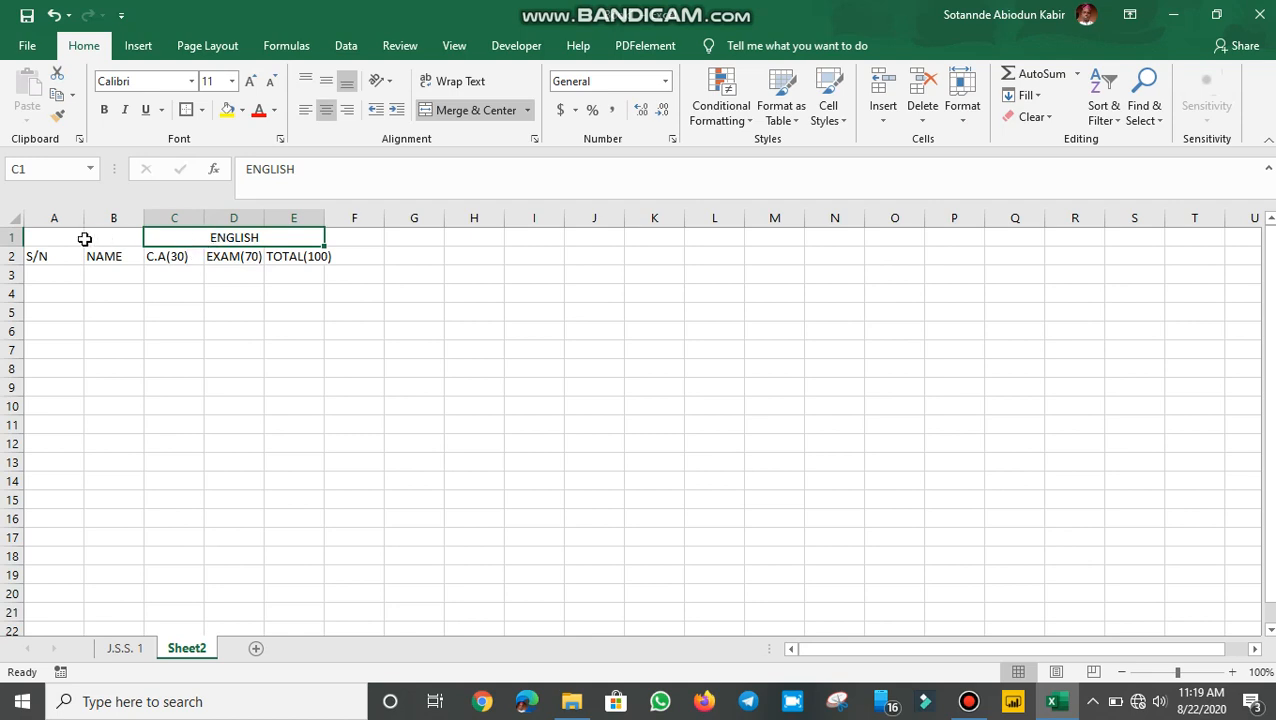
Bold the A1:E2 headers, widen the NAME column, and centre the row 2 headings
left_click_drag(35, 237, 248, 262)
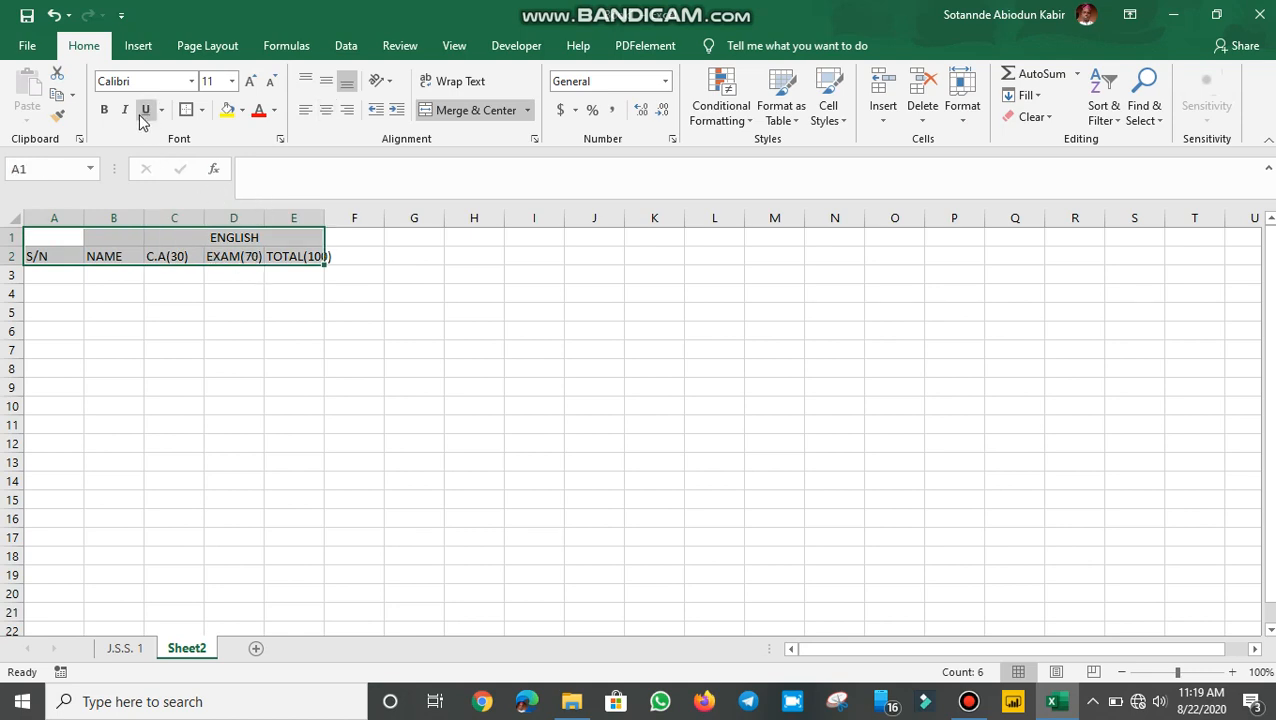
left_click(106, 116)
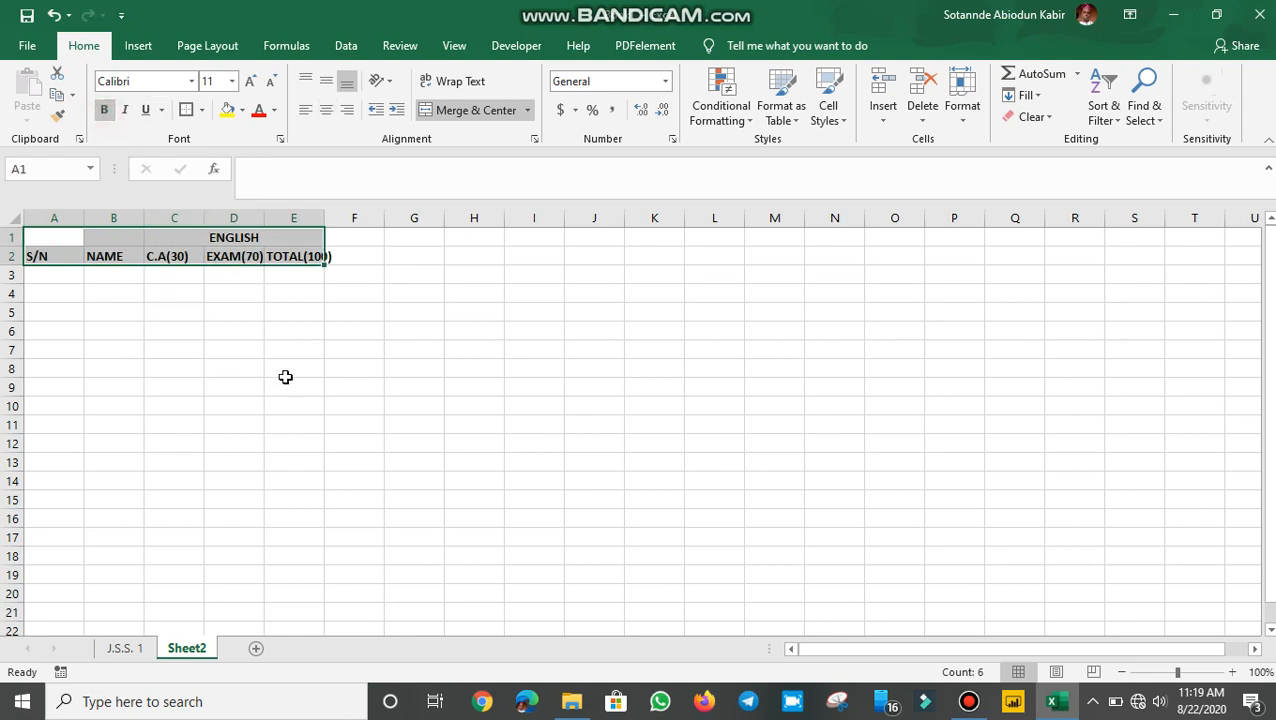
left_click(285, 295)
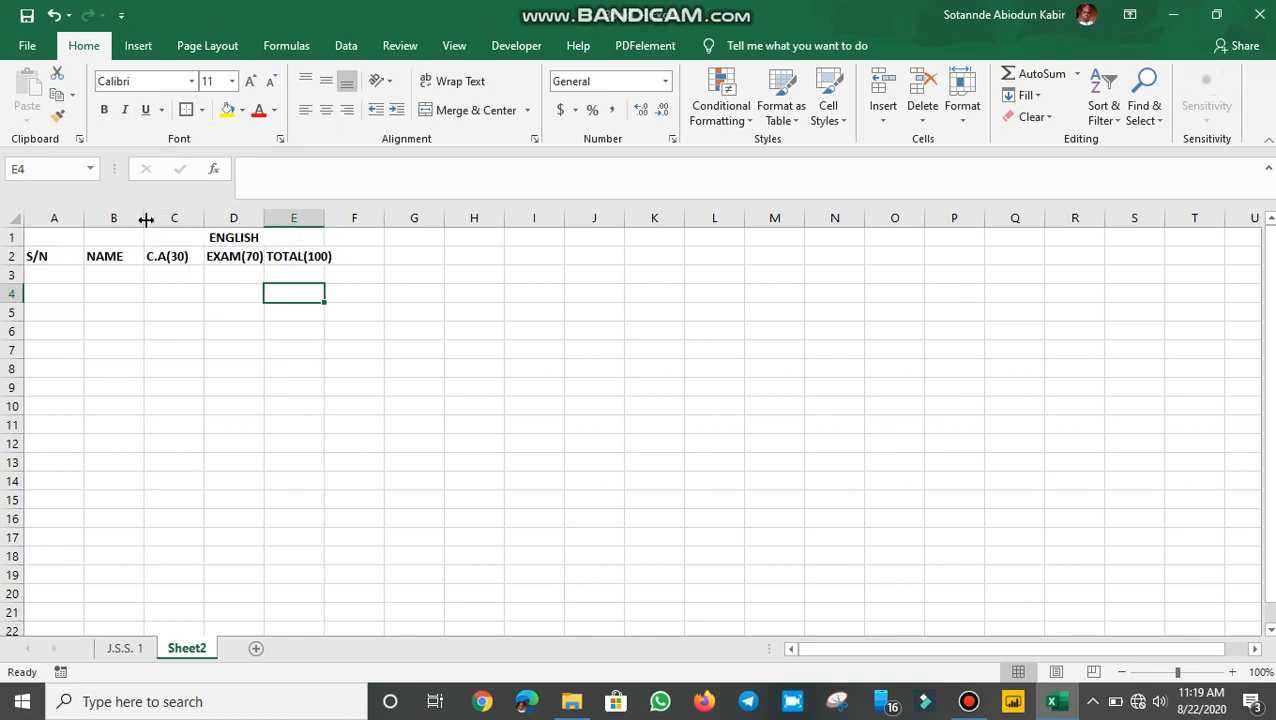
left_click_drag(145, 218, 279, 218)
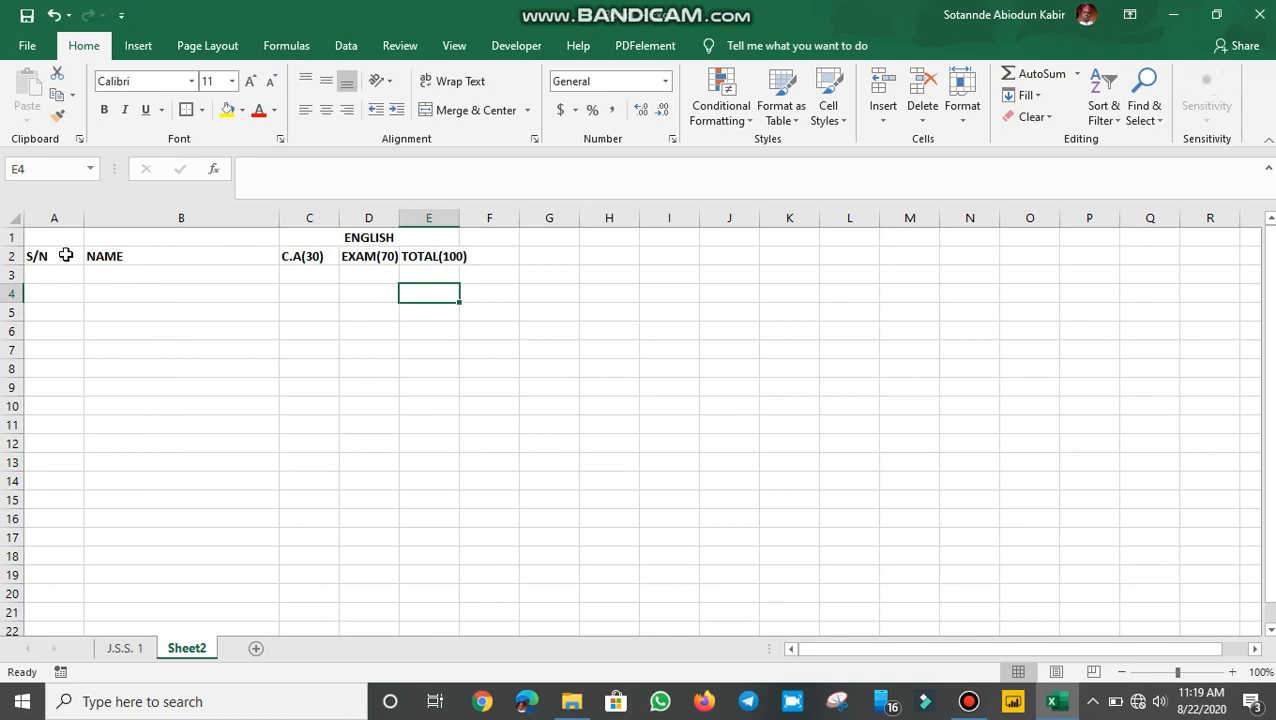
left_click_drag(35, 255, 444, 258)
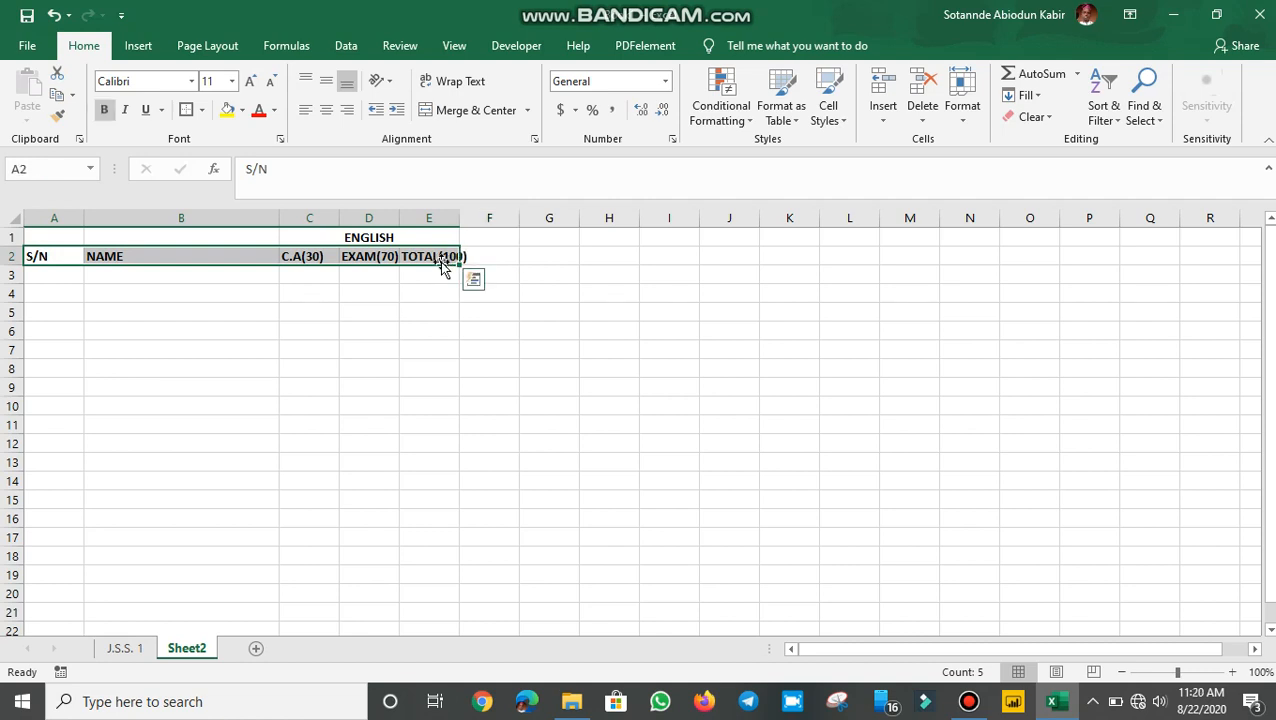
left_click(327, 109)
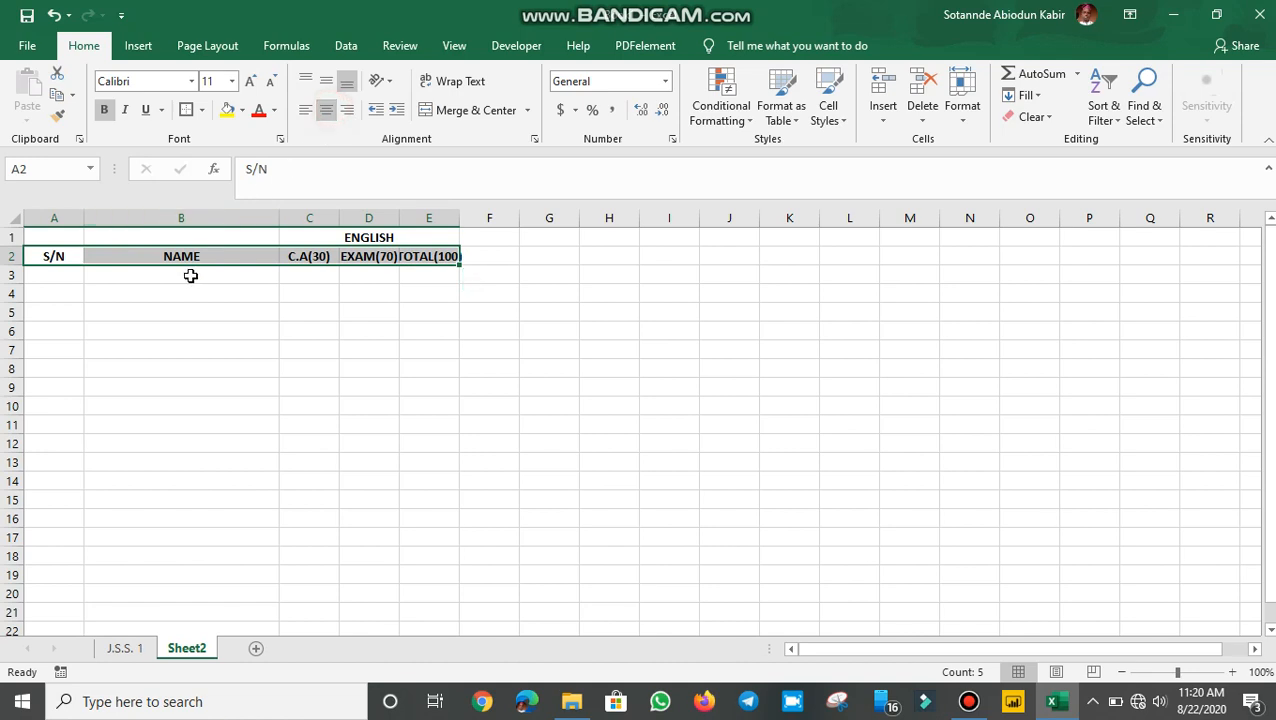
left_click(52, 276)
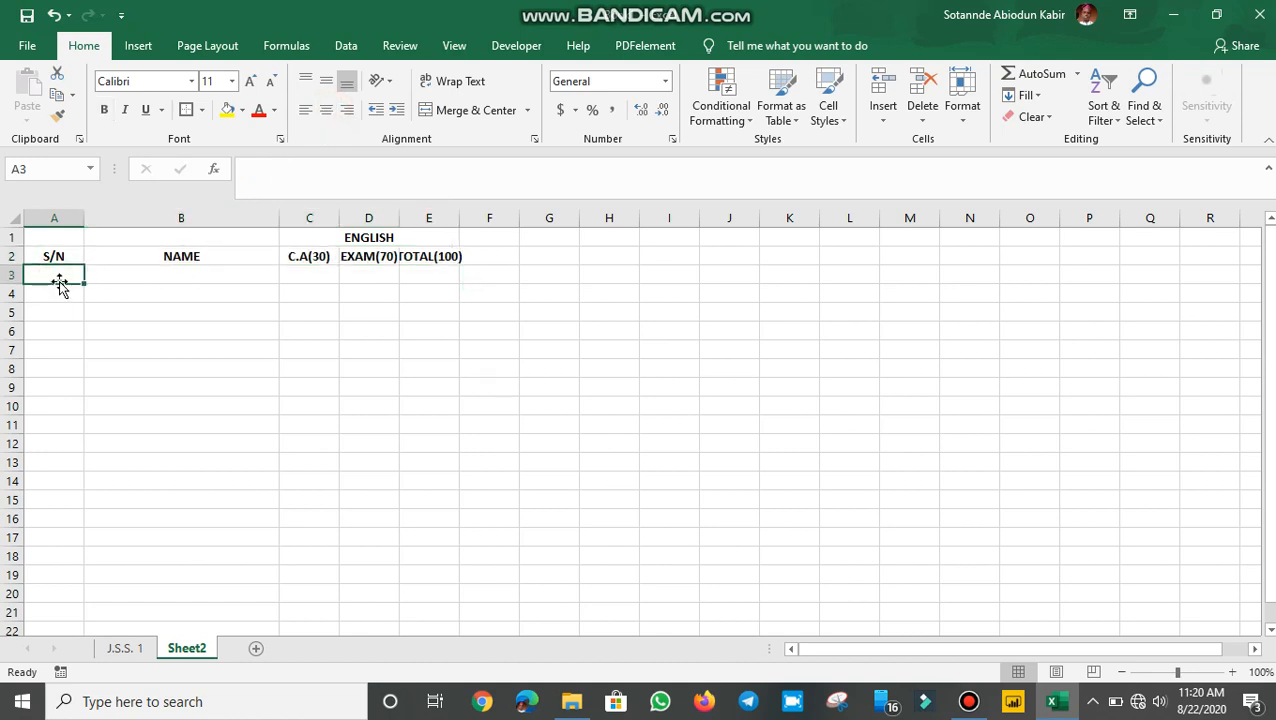
Try typing 1 to 4 down A3:A6, then delete those numbers
type("1")
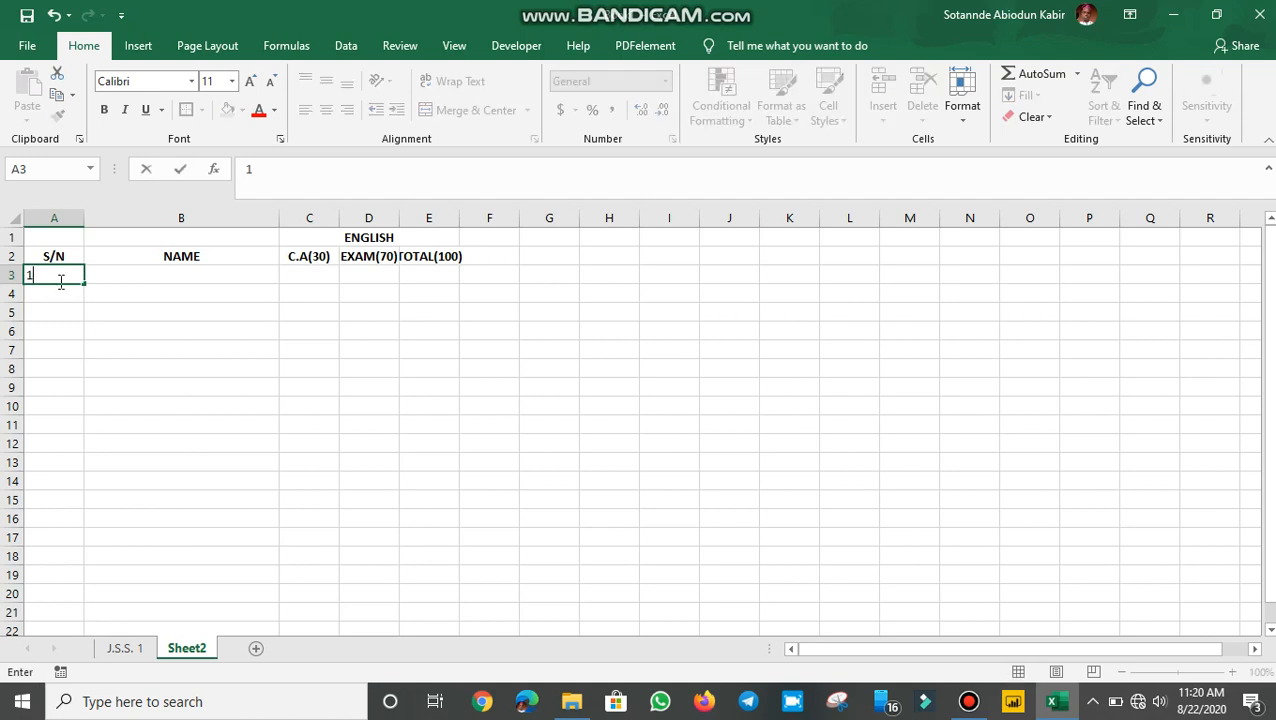
key("Return")
type("2")
key("Return")
type("3")
key("Return")
type("4")
key("Return")
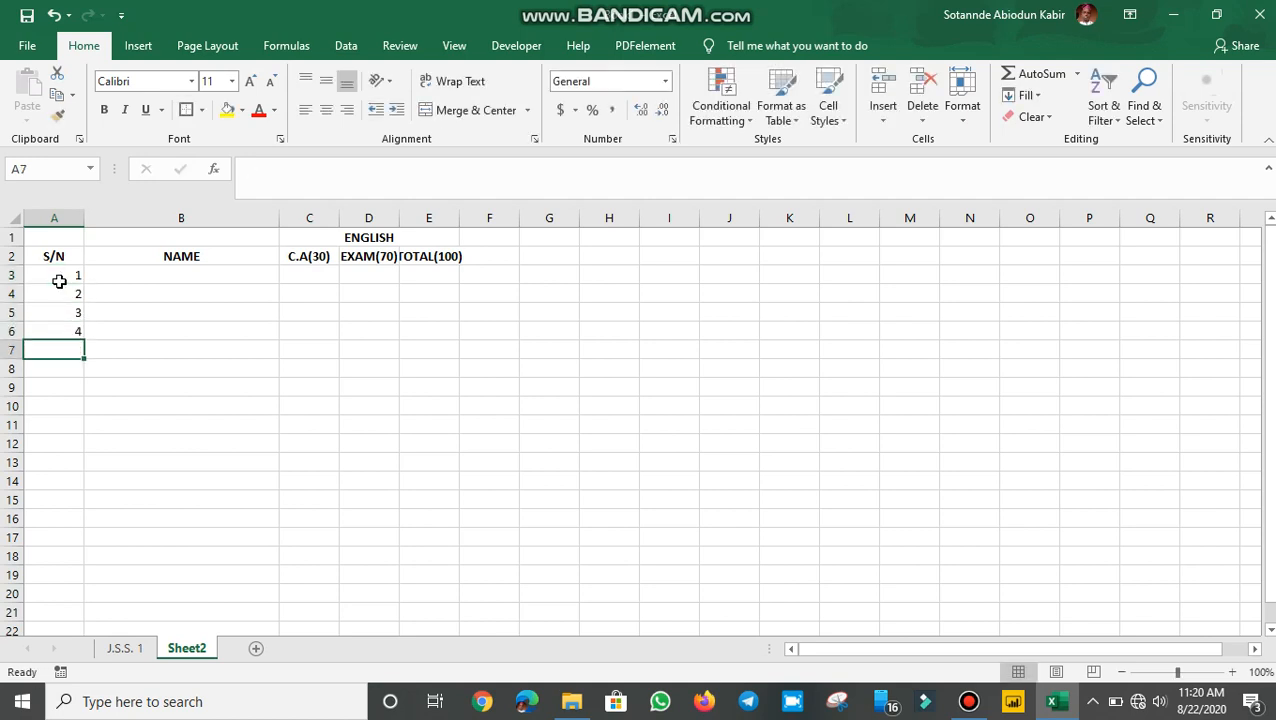
left_click(257, 316)
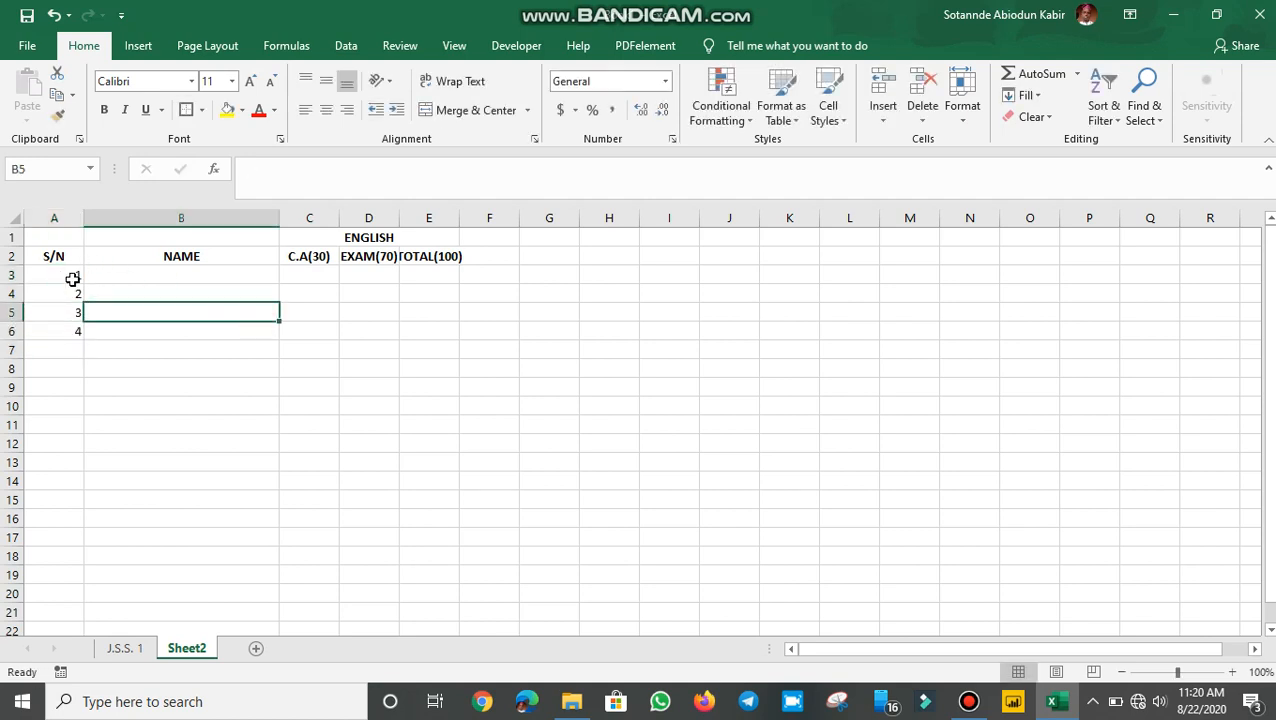
left_click_drag(73, 279, 77, 343)
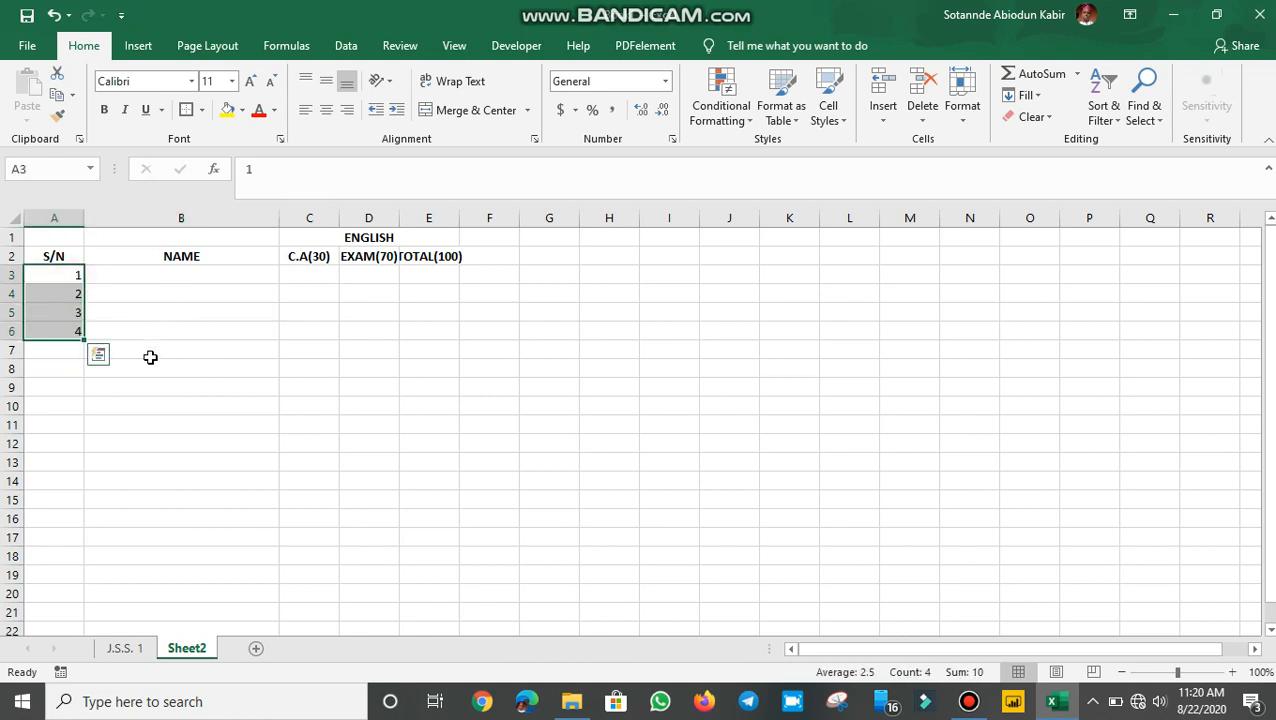
key("Delete")
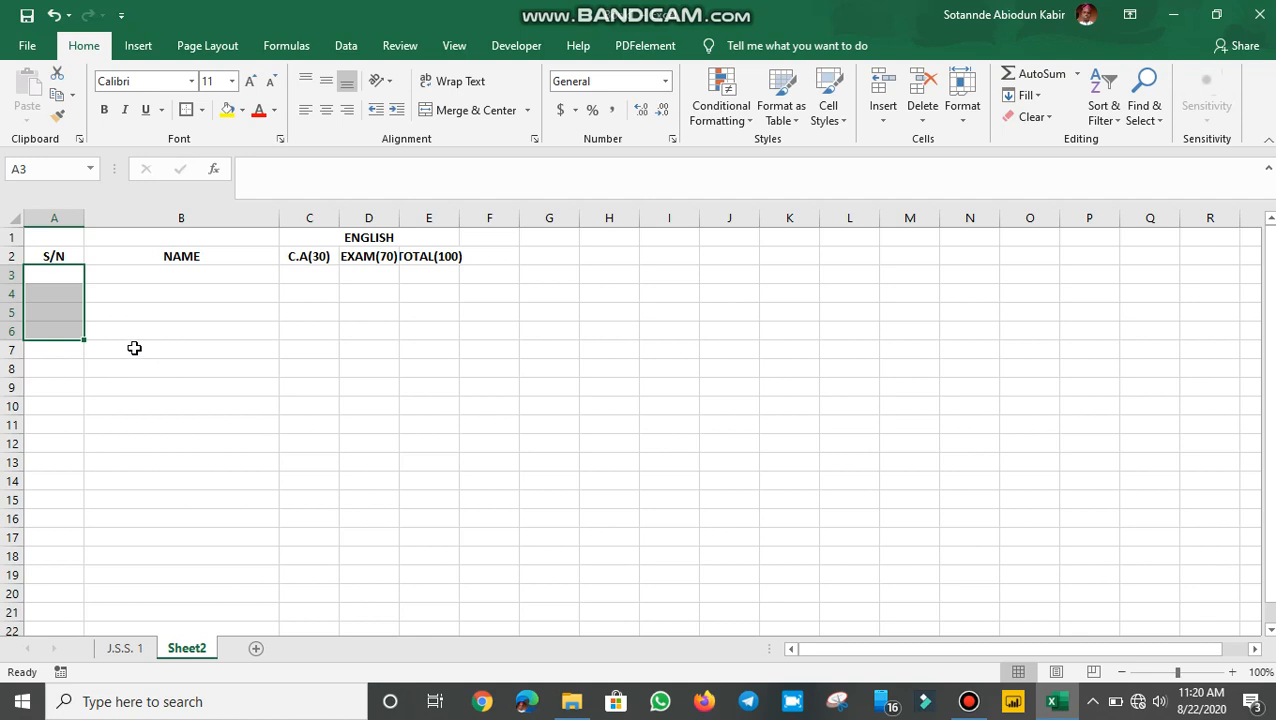
Enter the formula =ROW()-2 in cell A3
key("BackSpace")
left_click(102, 306)
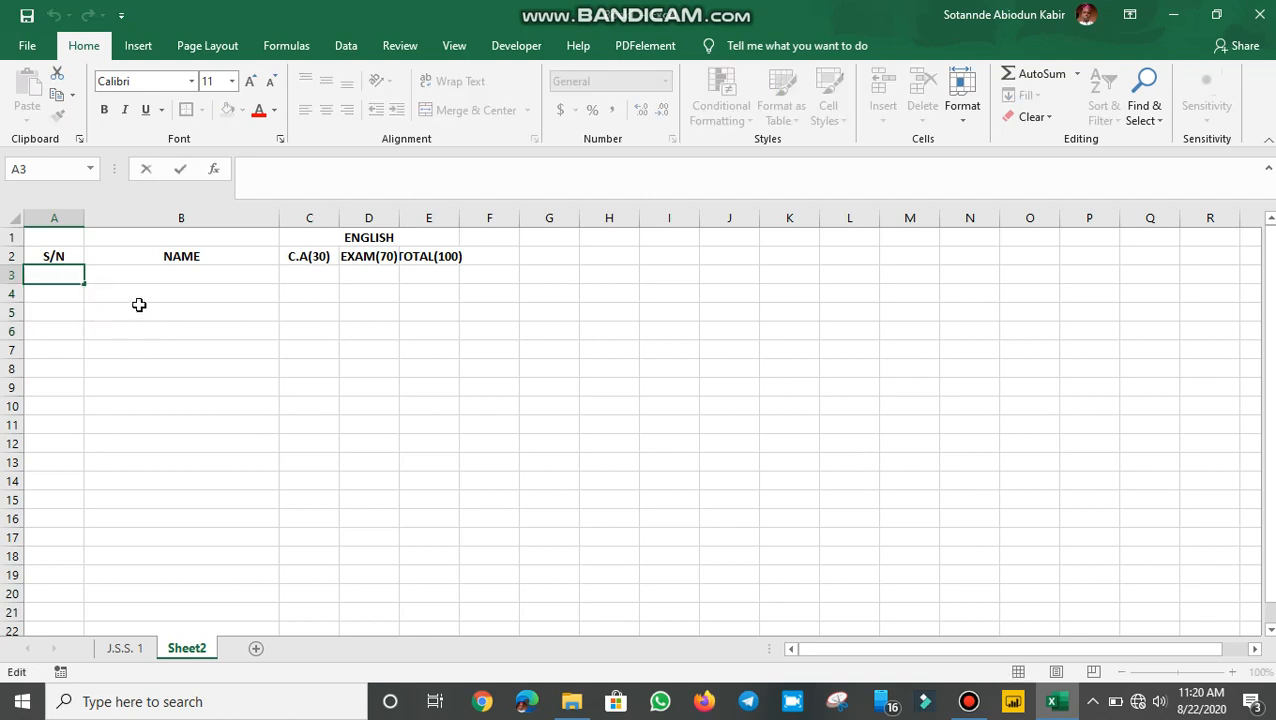
left_click(139, 305)
left_click(64, 272)
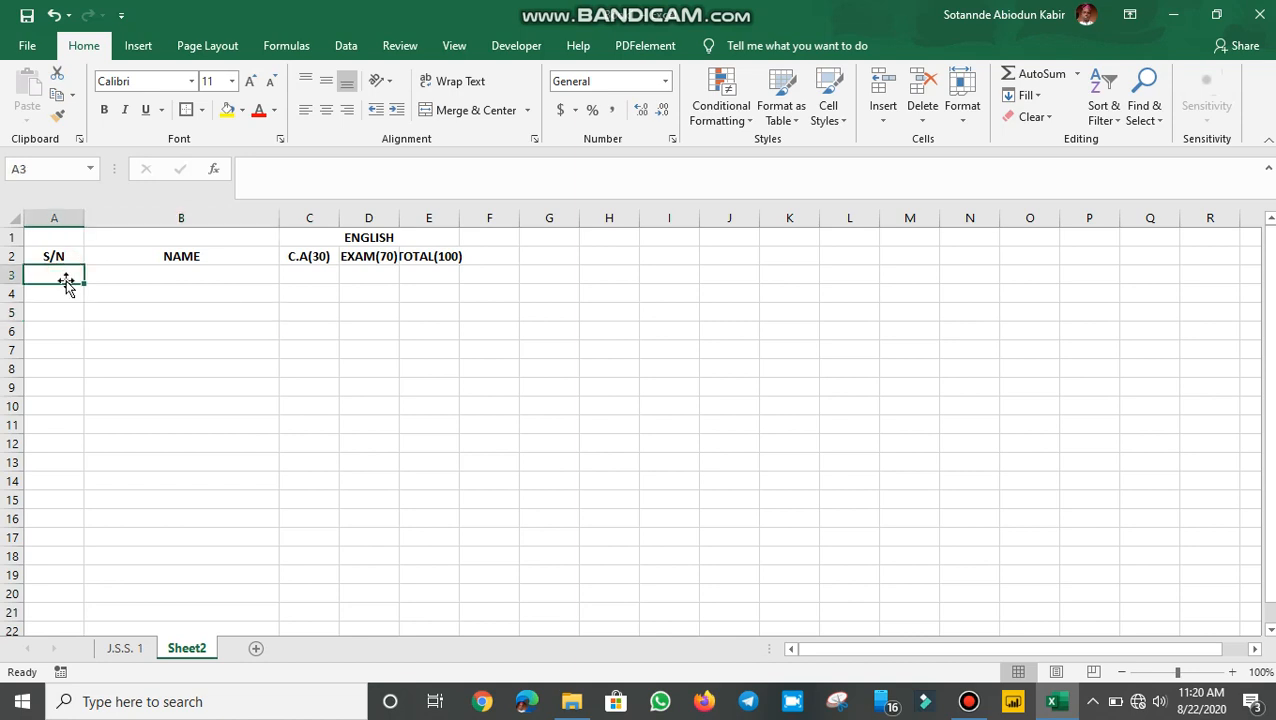
type("=")
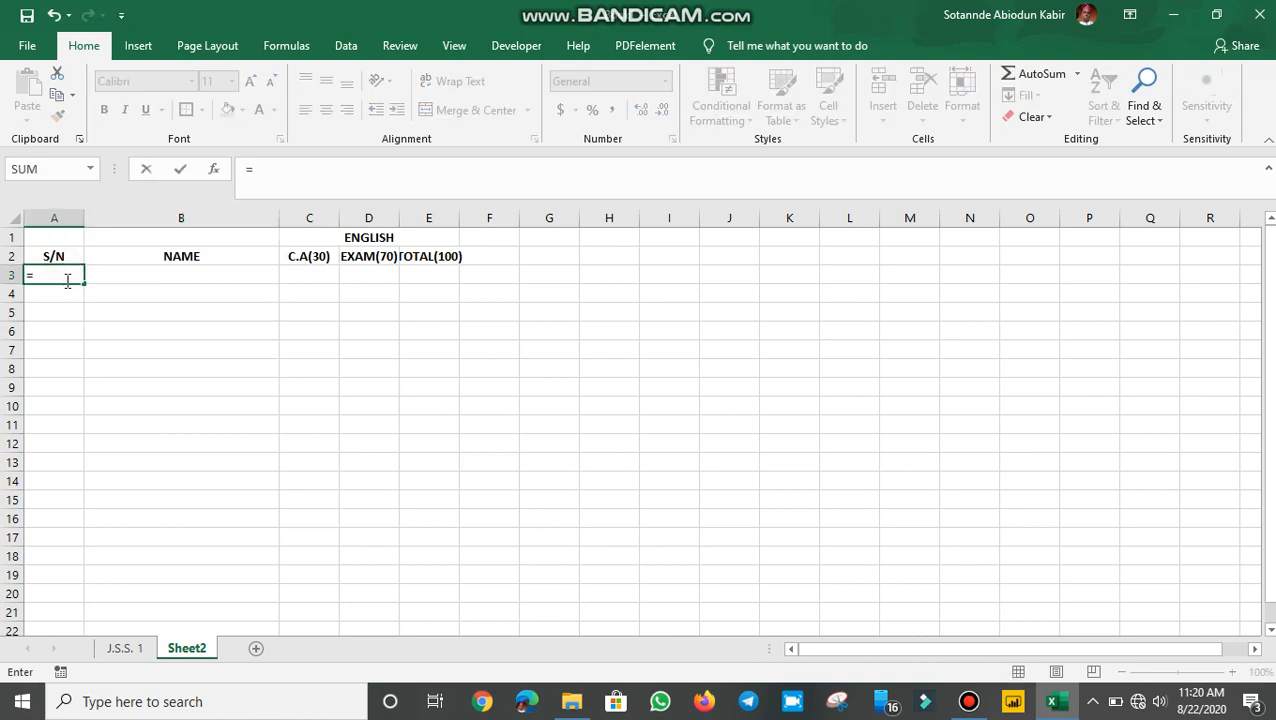
type("ROW")
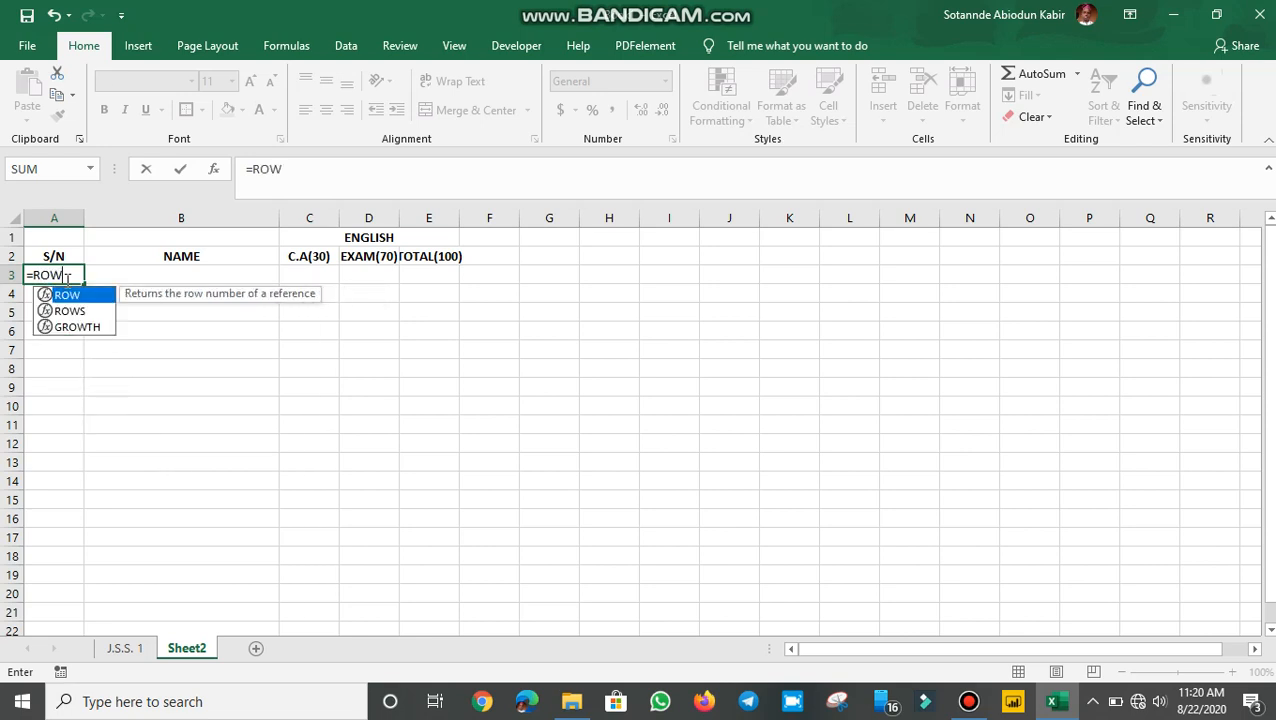
type("()-2")
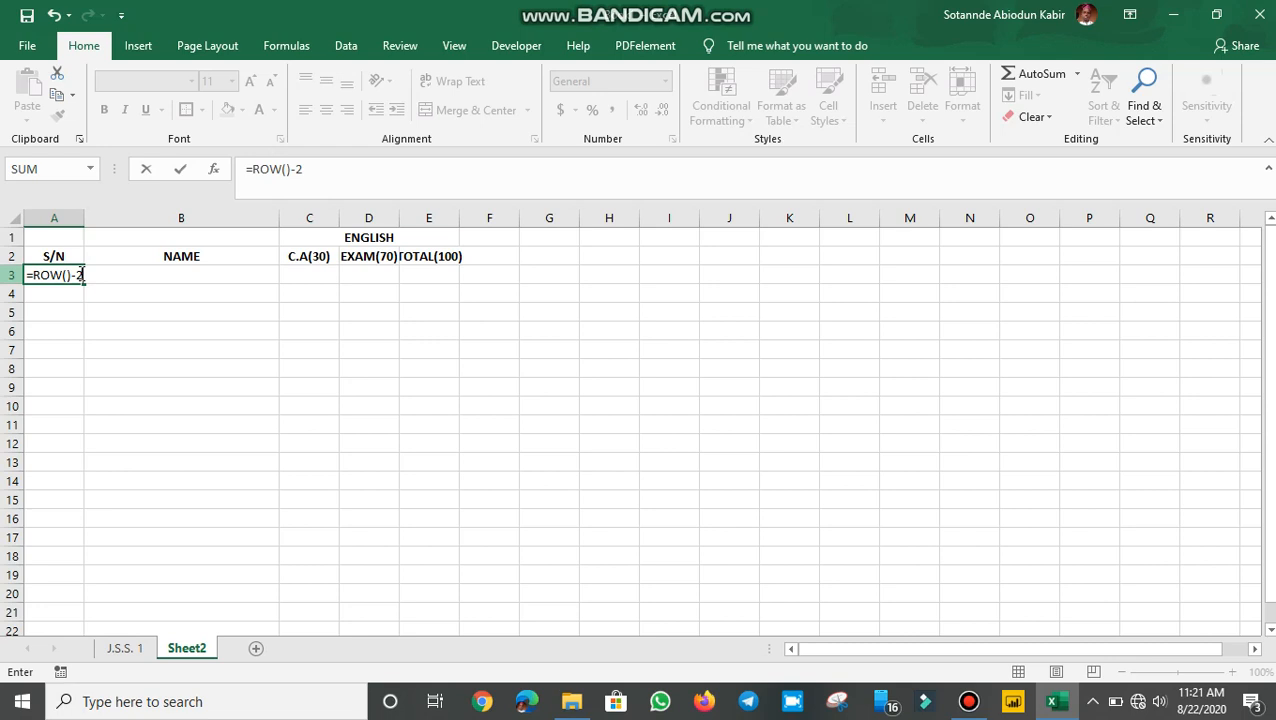
key("Return")
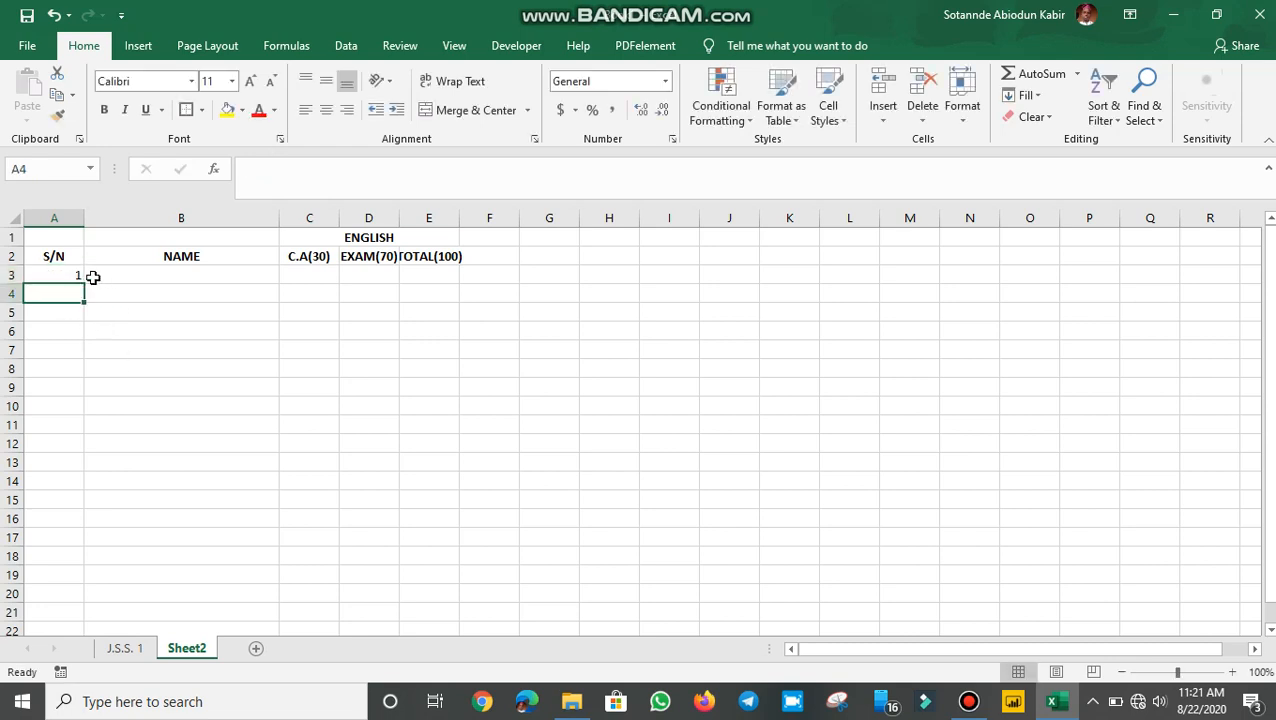
left_click(75, 277)
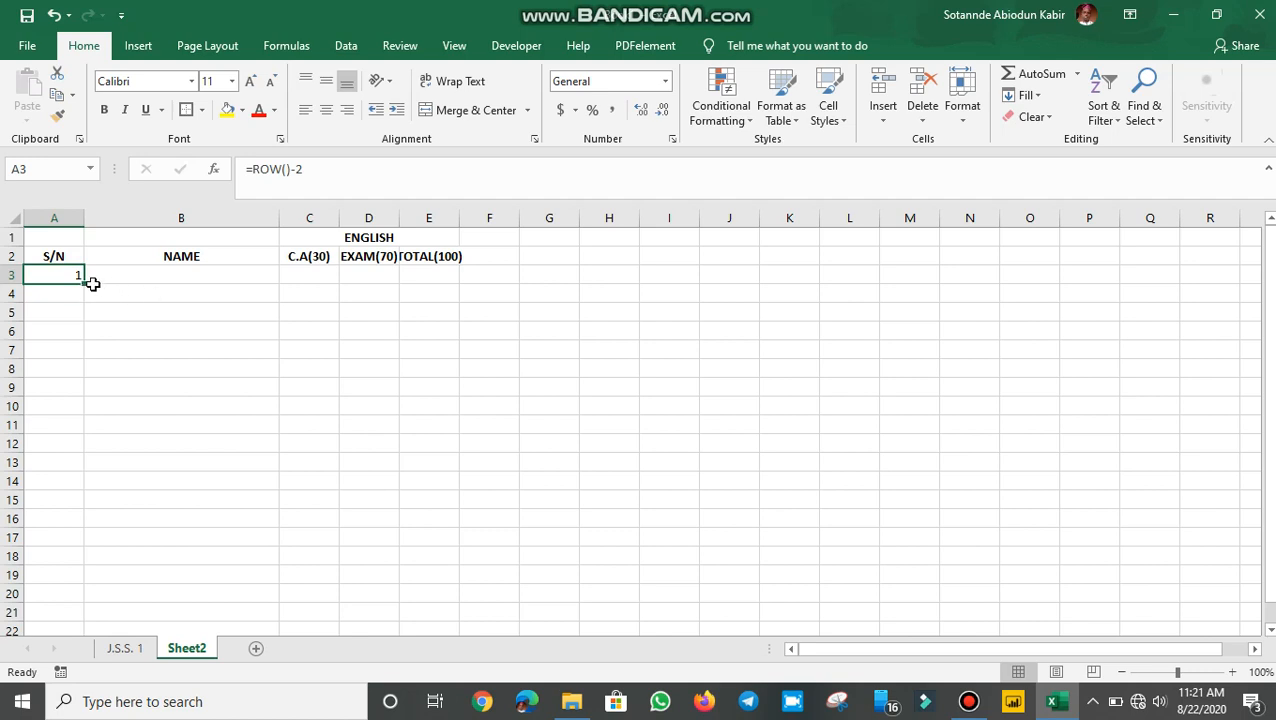
left_click_drag(83, 286, 90, 428)
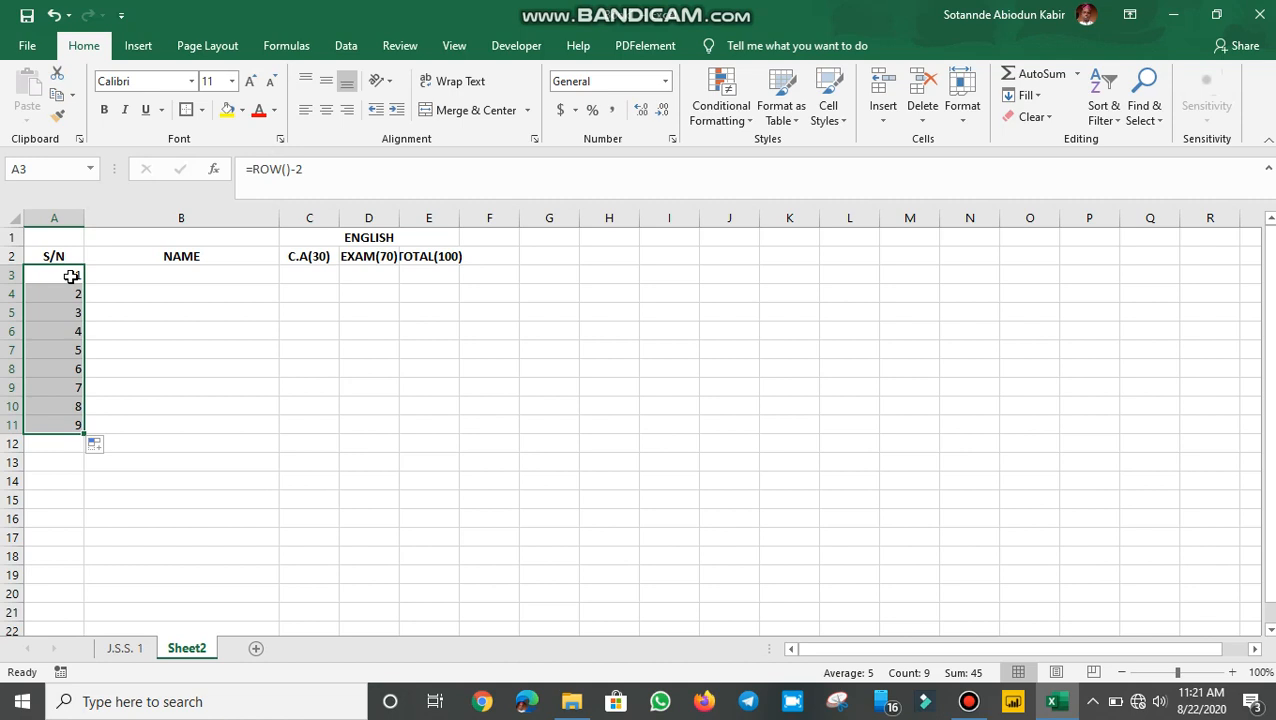
left_click(71, 276)
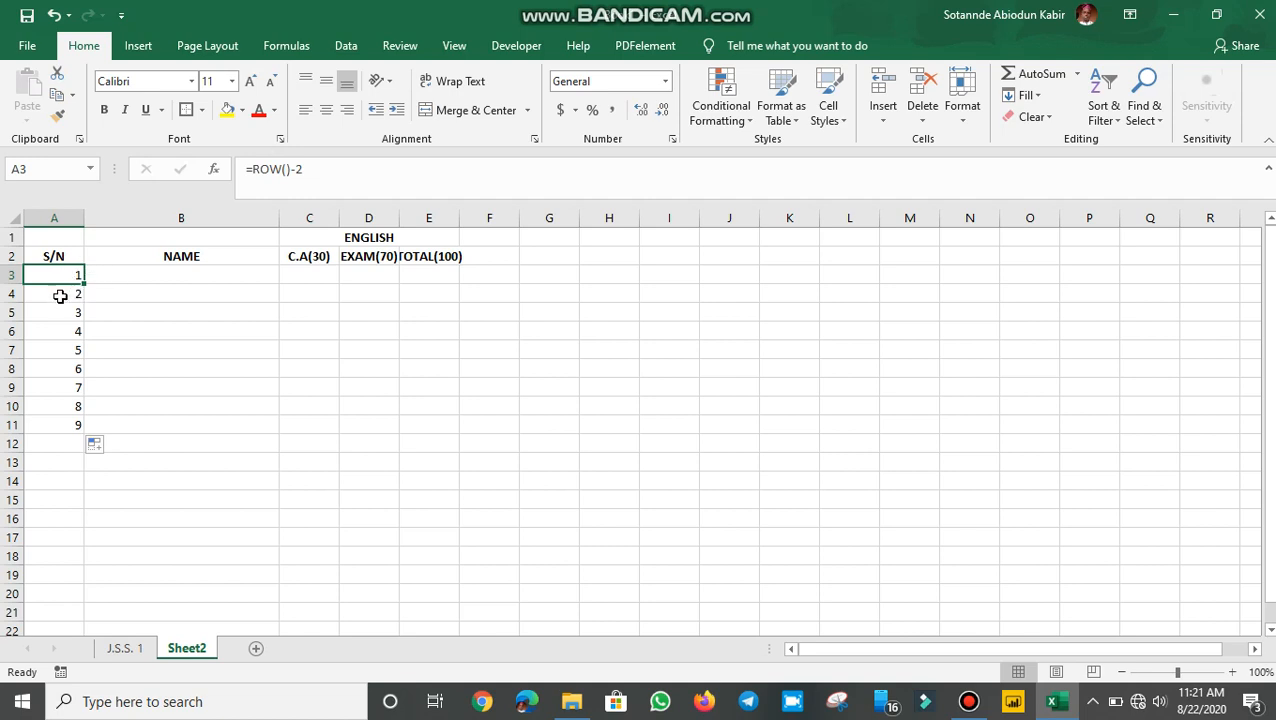
left_click_drag(60, 296, 78, 420)
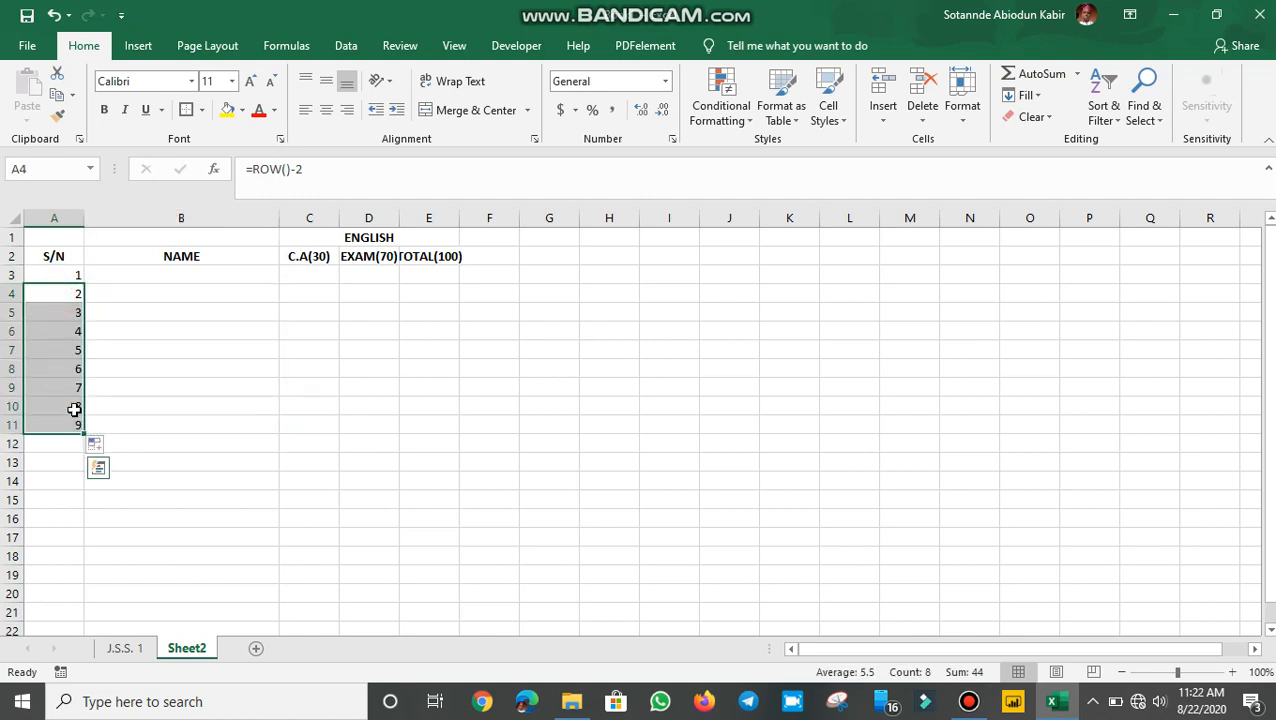
key("Delete")
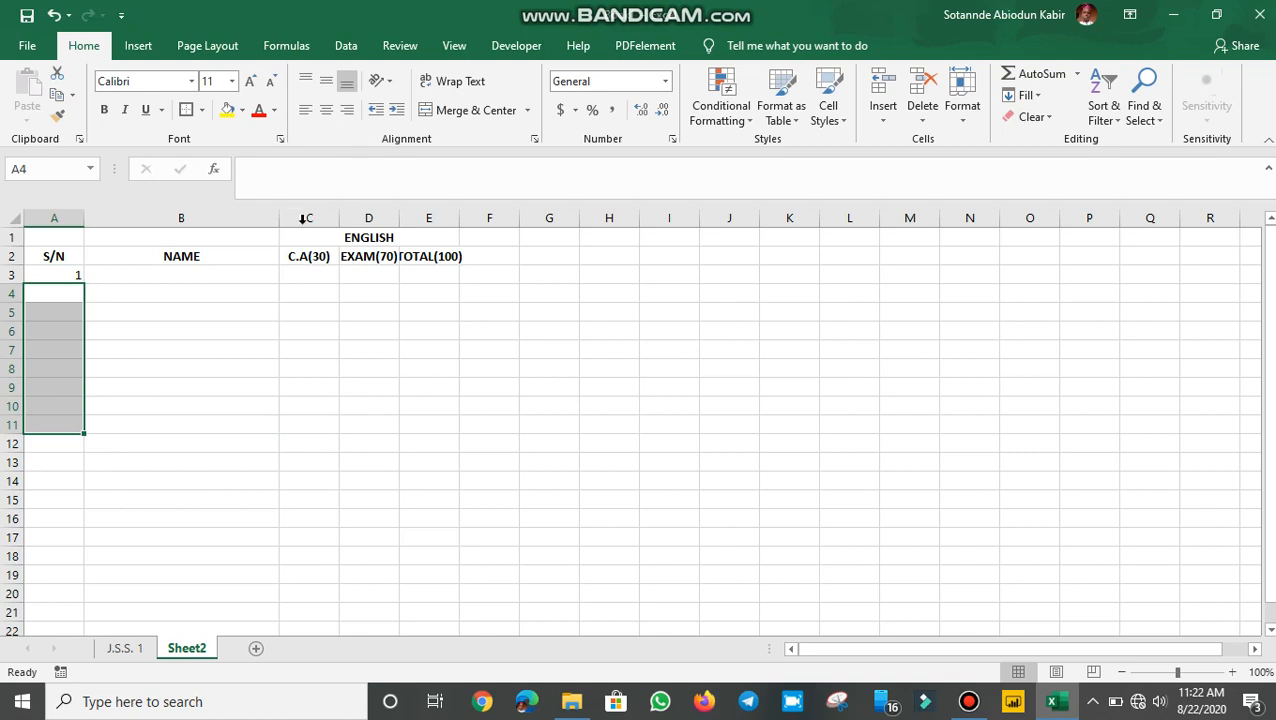
left_click(66, 274)
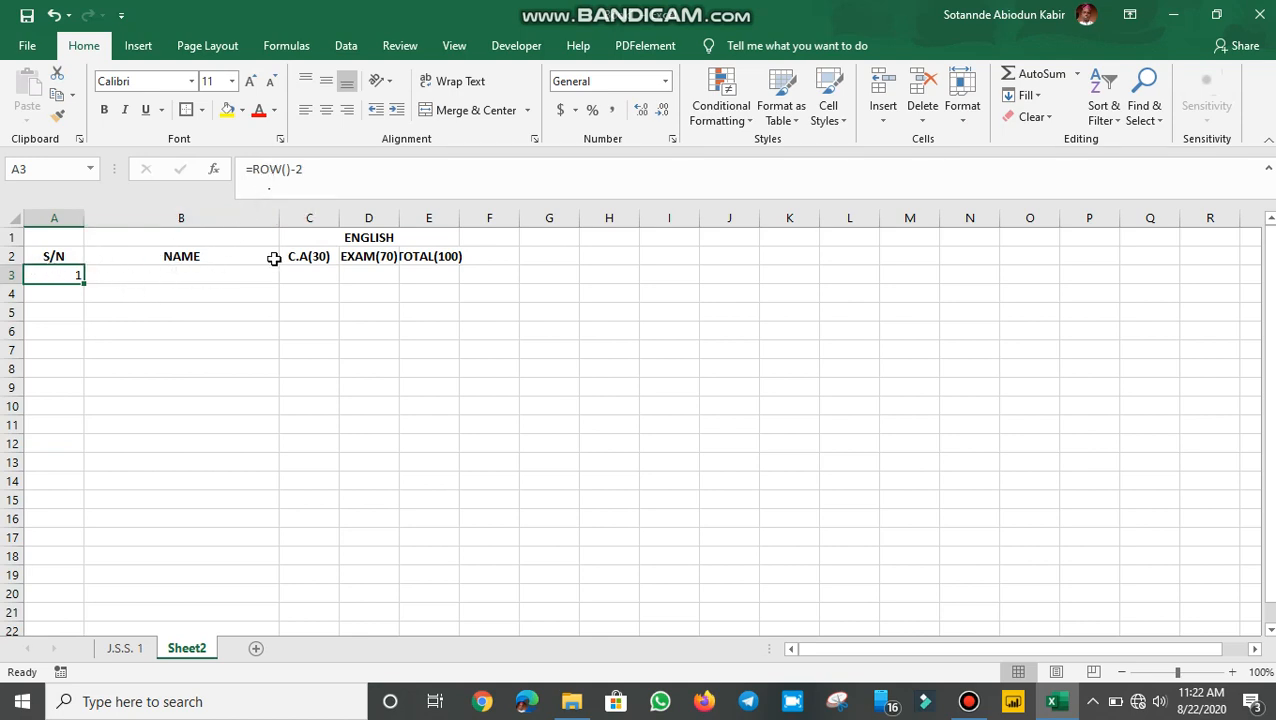
Rewrite A3's formula as =IF(B3<>"",ROW()-2,"") in the formula bar
left_click(256, 169)
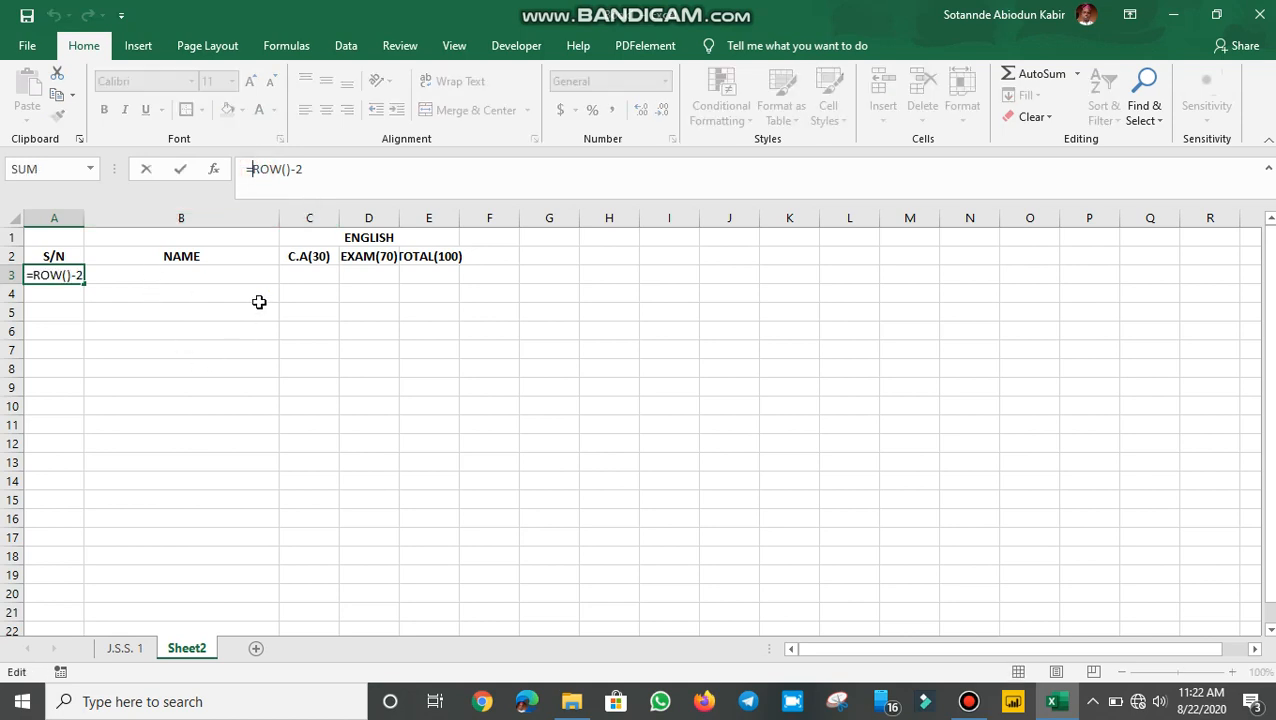
type("IF")
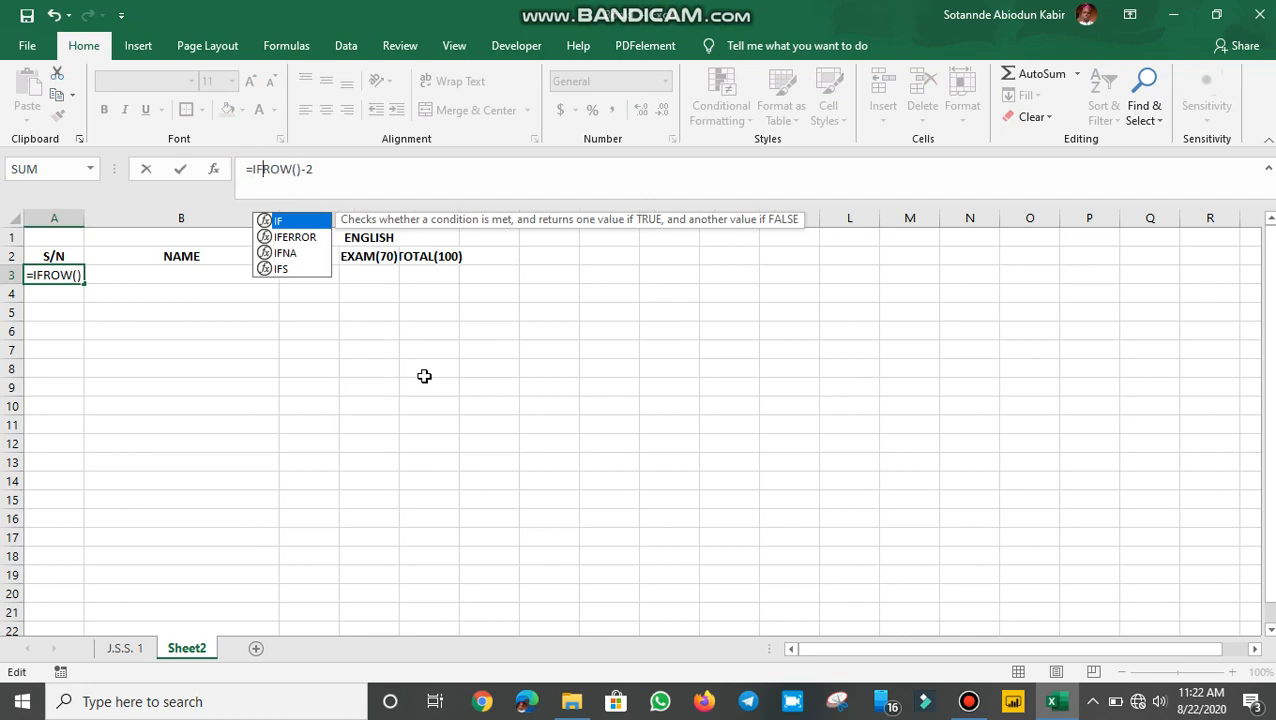
left_click(152, 274)
left_click(57, 268)
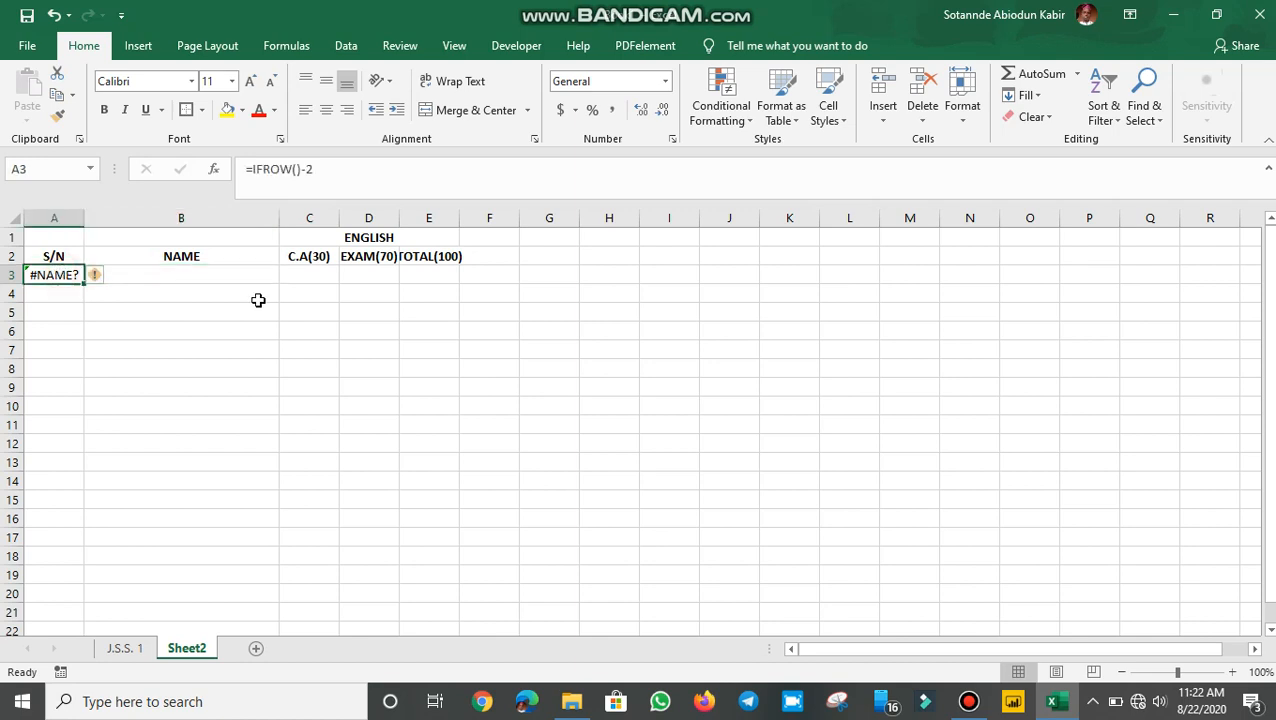
left_click(263, 172)
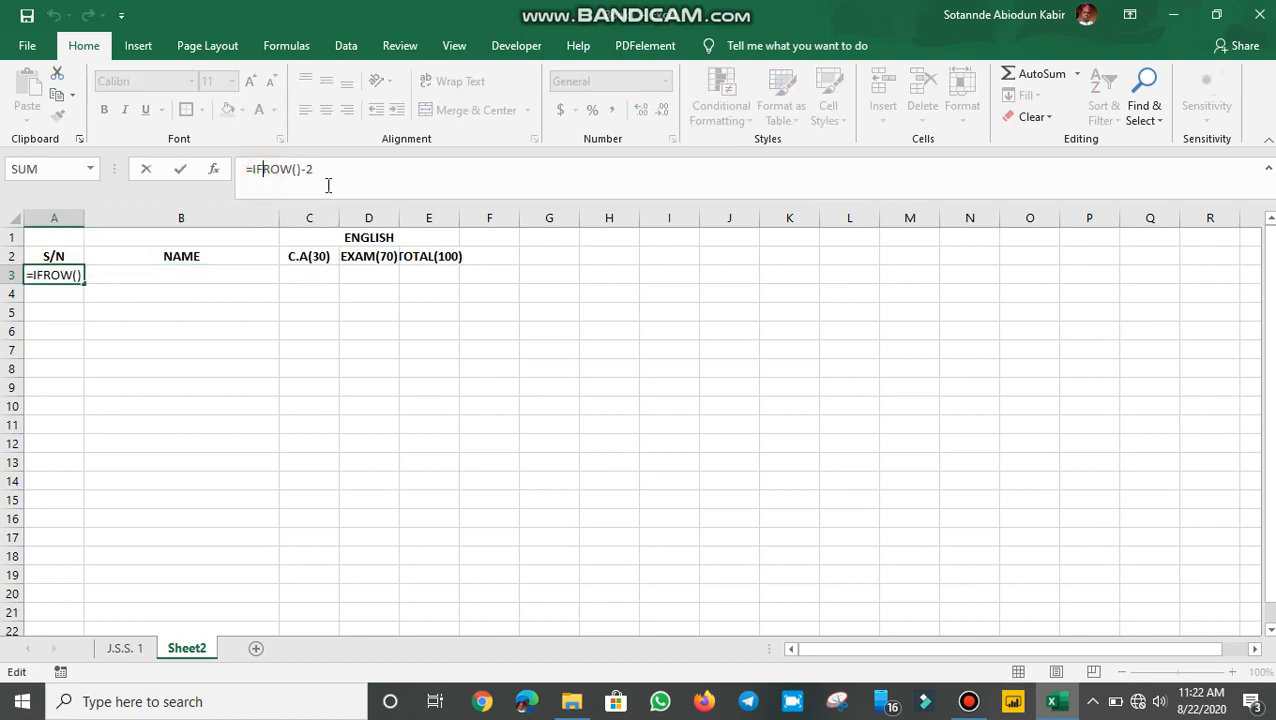
type("(")
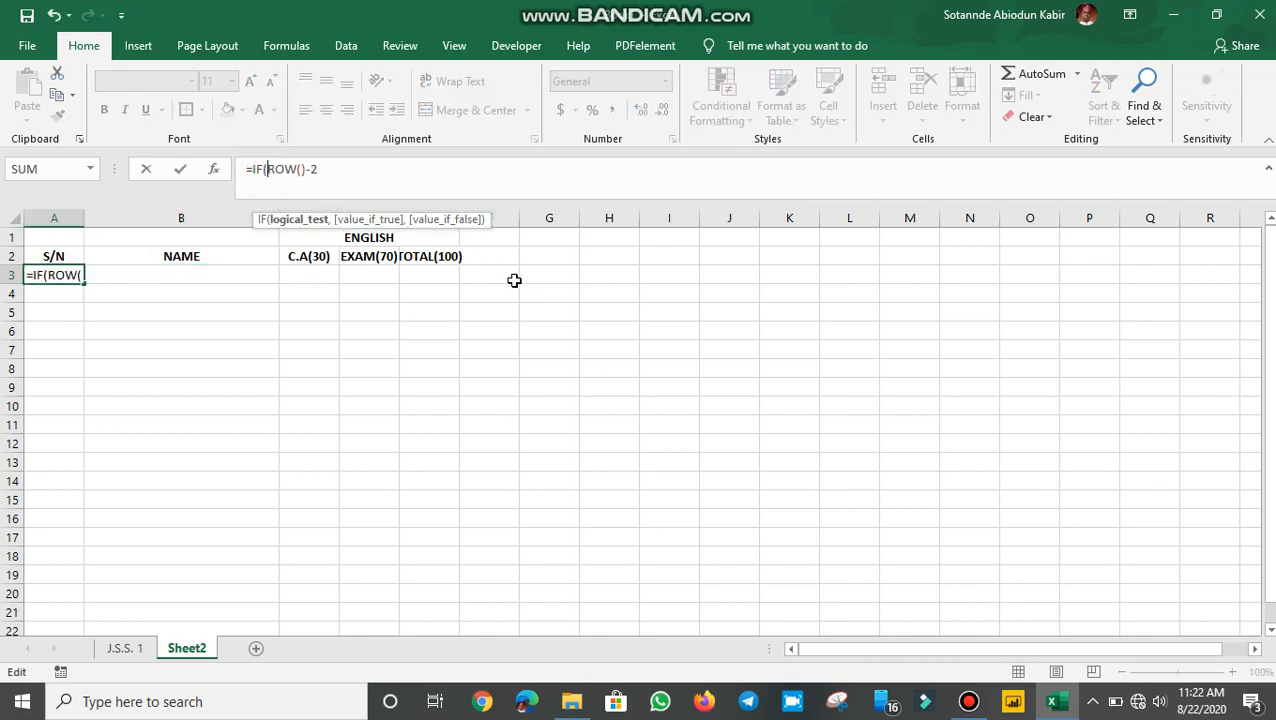
left_click(256, 276)
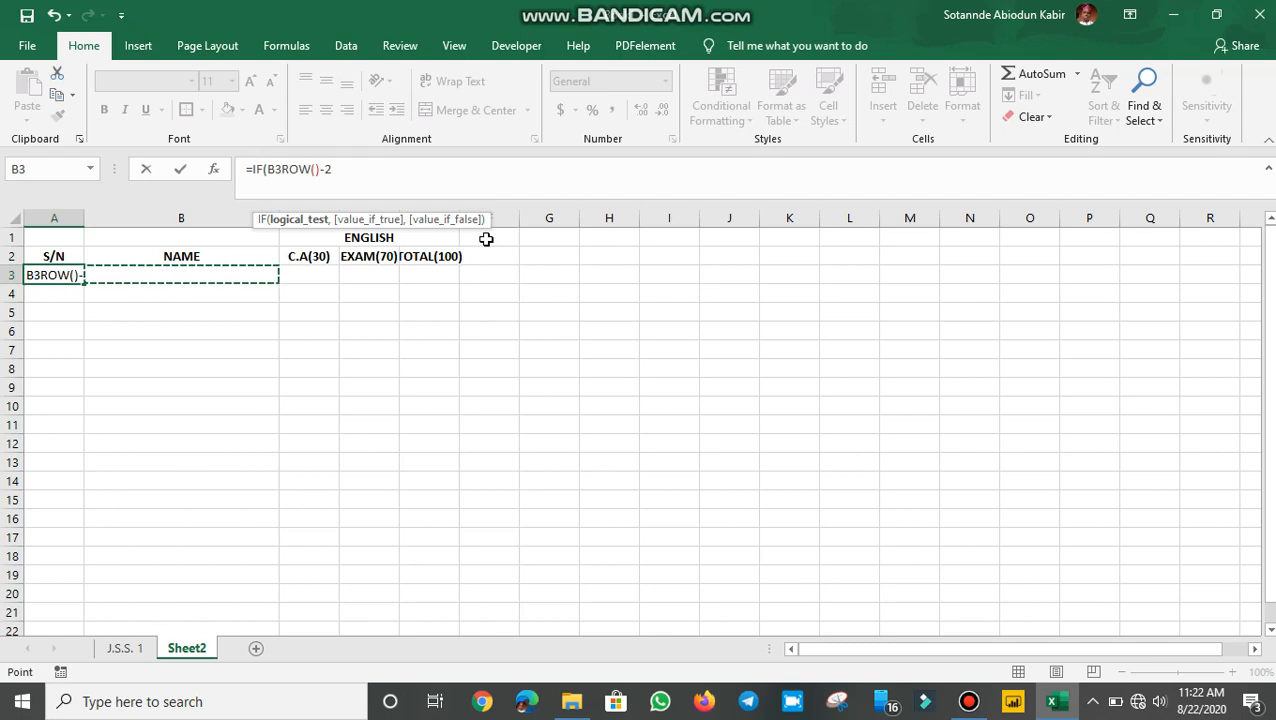
type("<>")
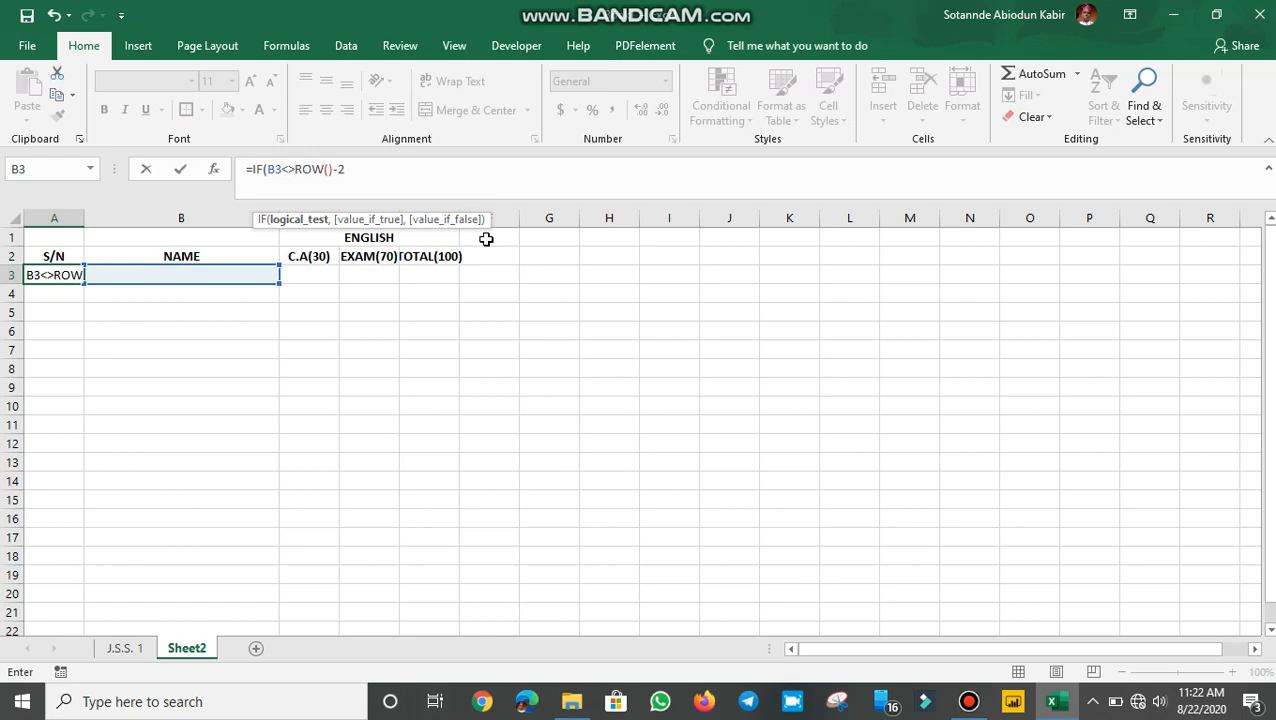
type("\"\",")
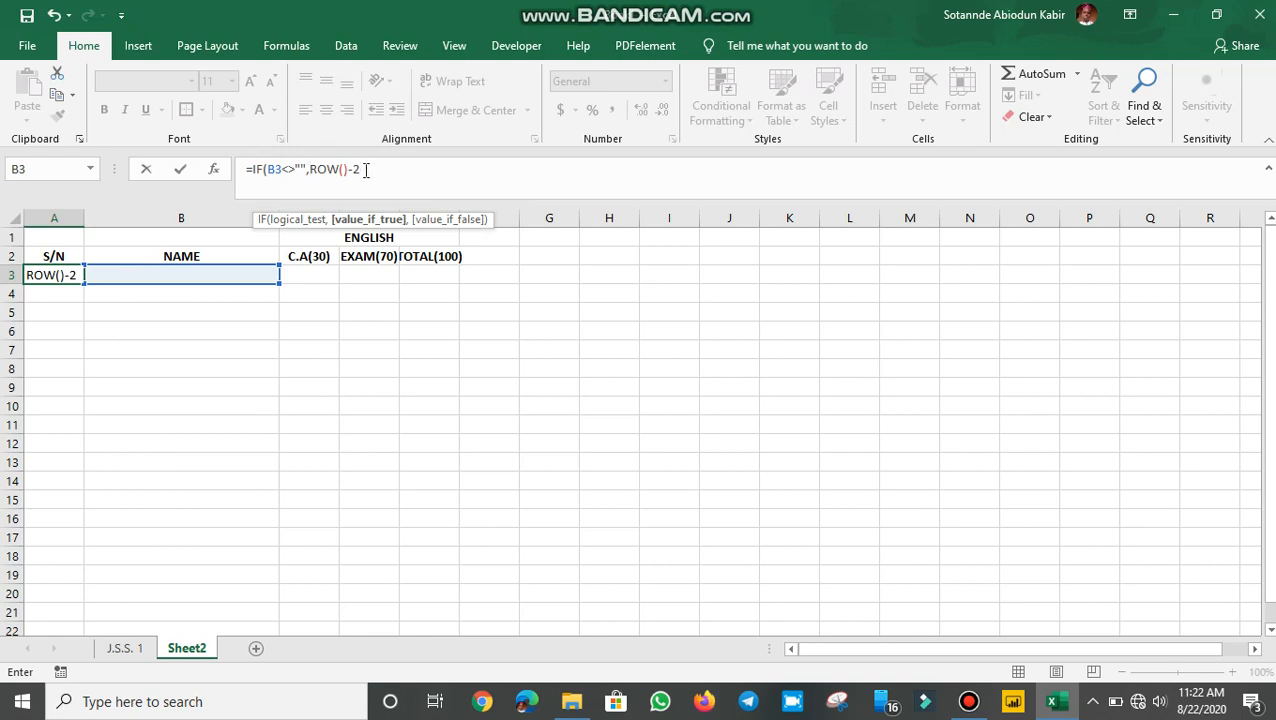
left_click(368, 170)
type(",")
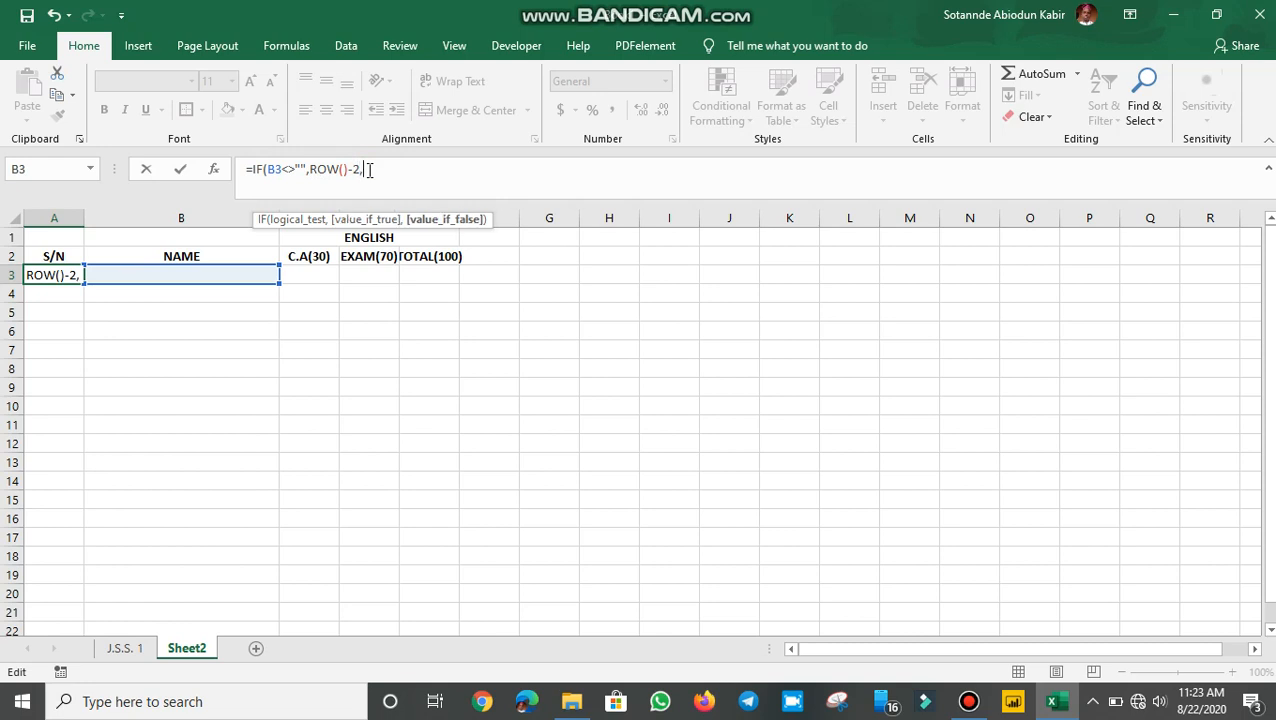
type("\"\")")
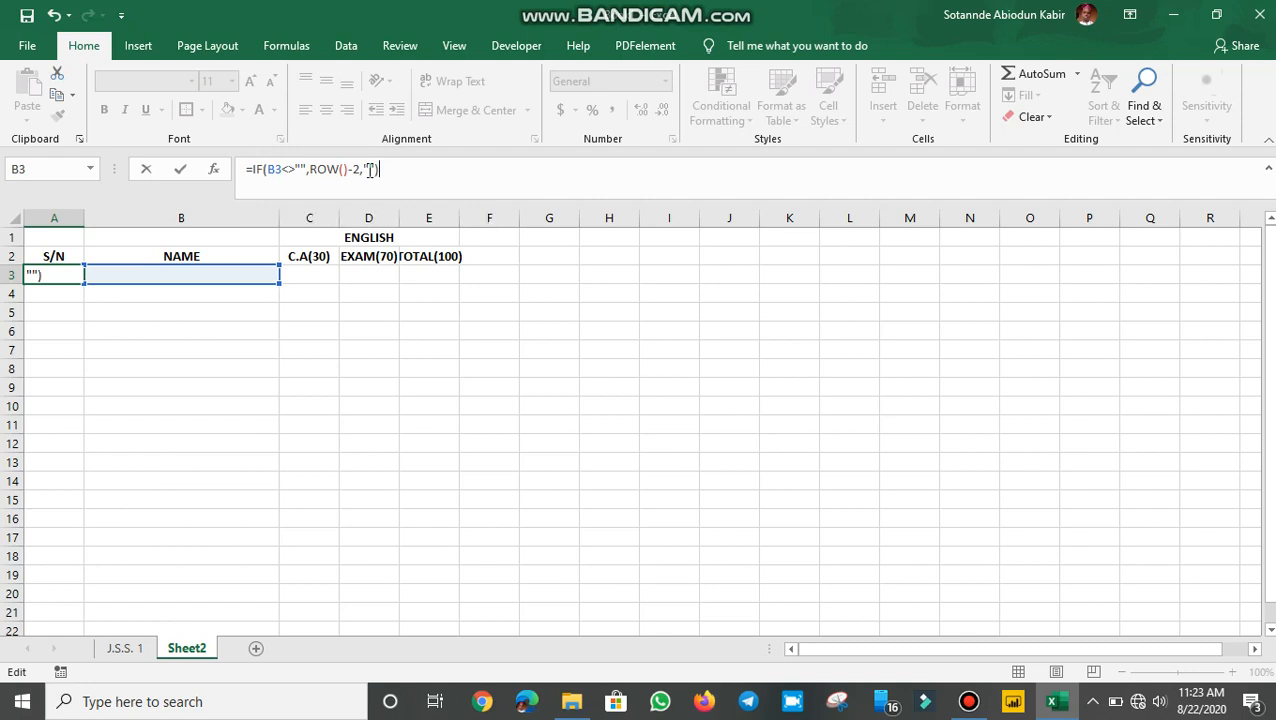
key("Return")
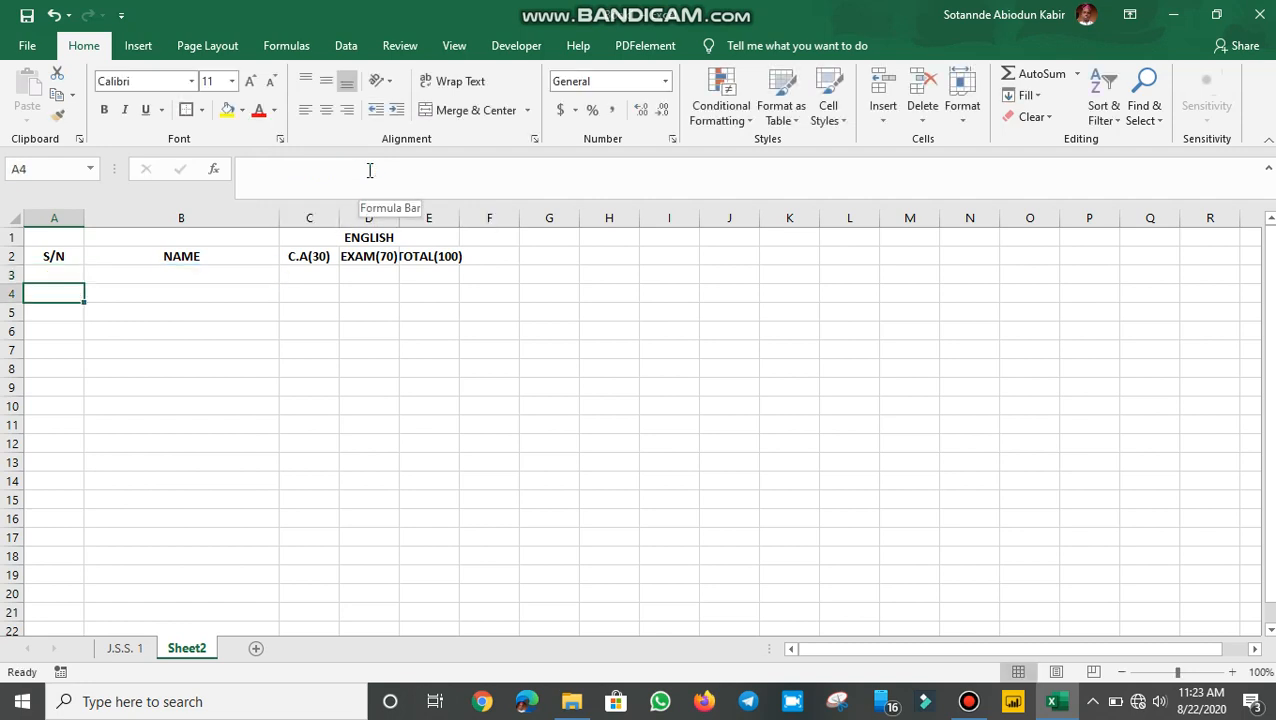
Inspect A3's serial-number formula alongside the nearby cells A2, A5, B3 and B5
left_click(66, 275)
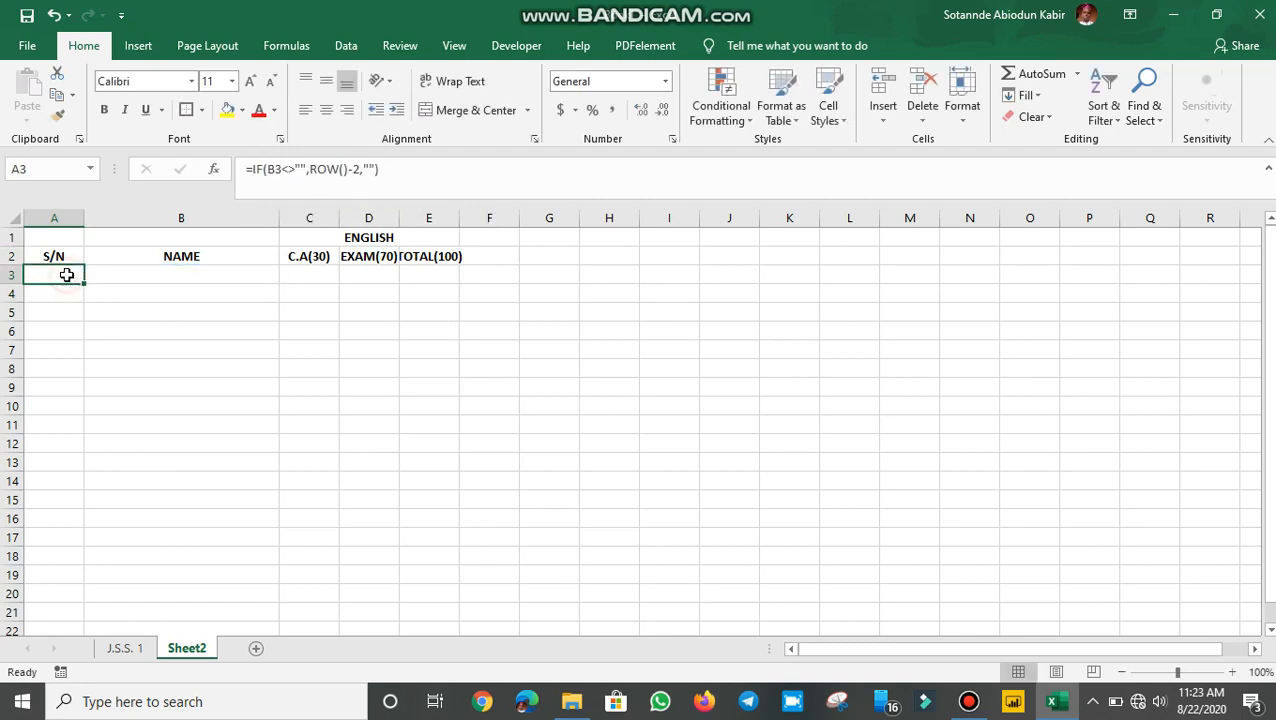
left_click(161, 274)
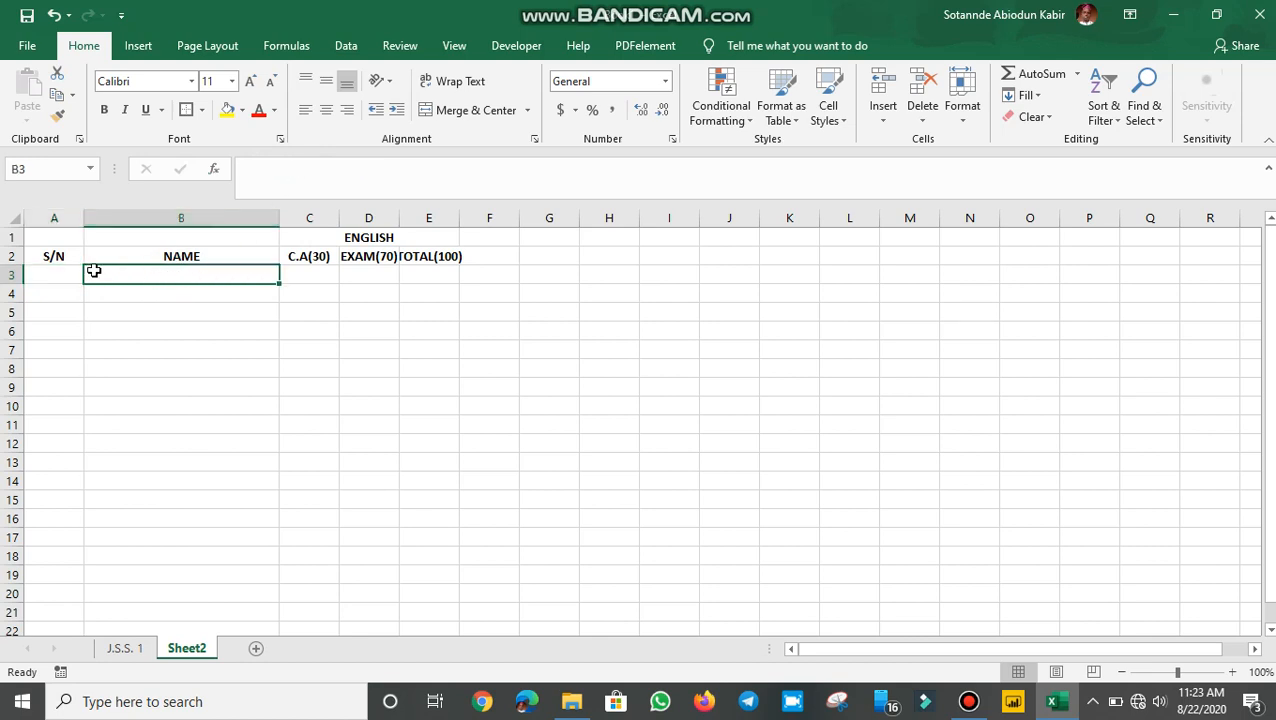
left_click(56, 277)
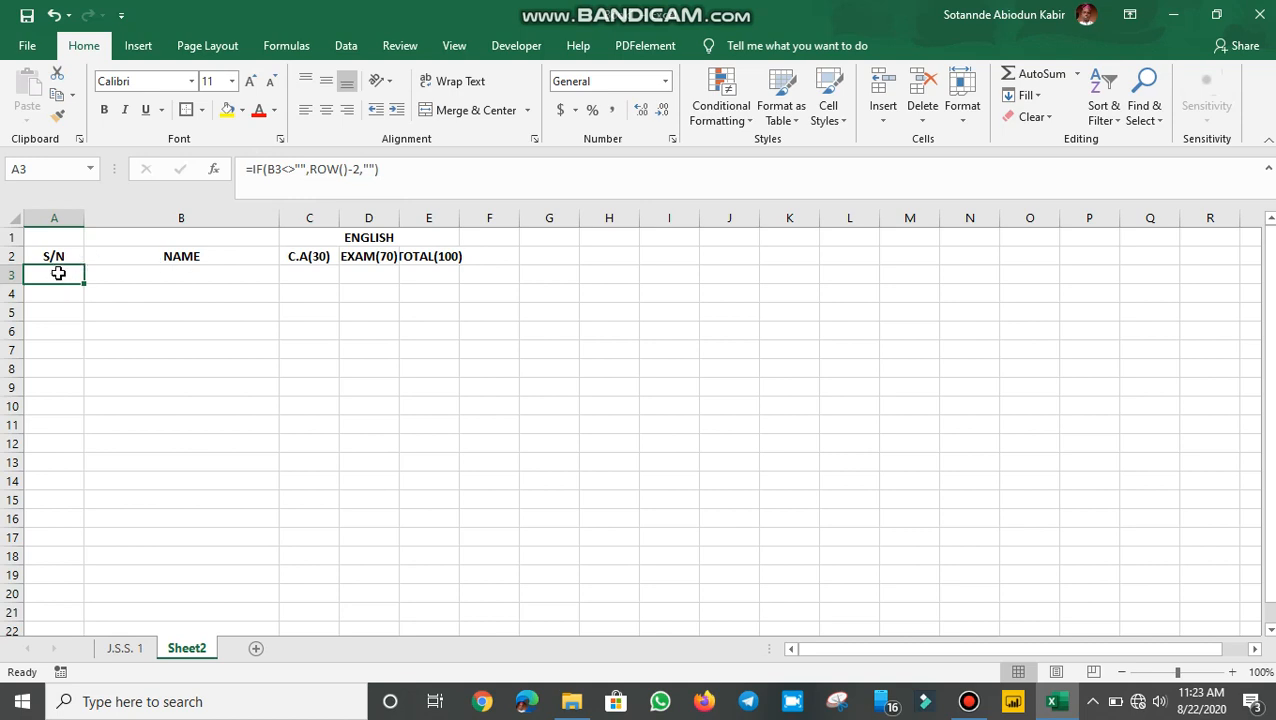
left_click(63, 324)
left_click(60, 277)
left_click(48, 311)
left_click(62, 262)
left_click(58, 278)
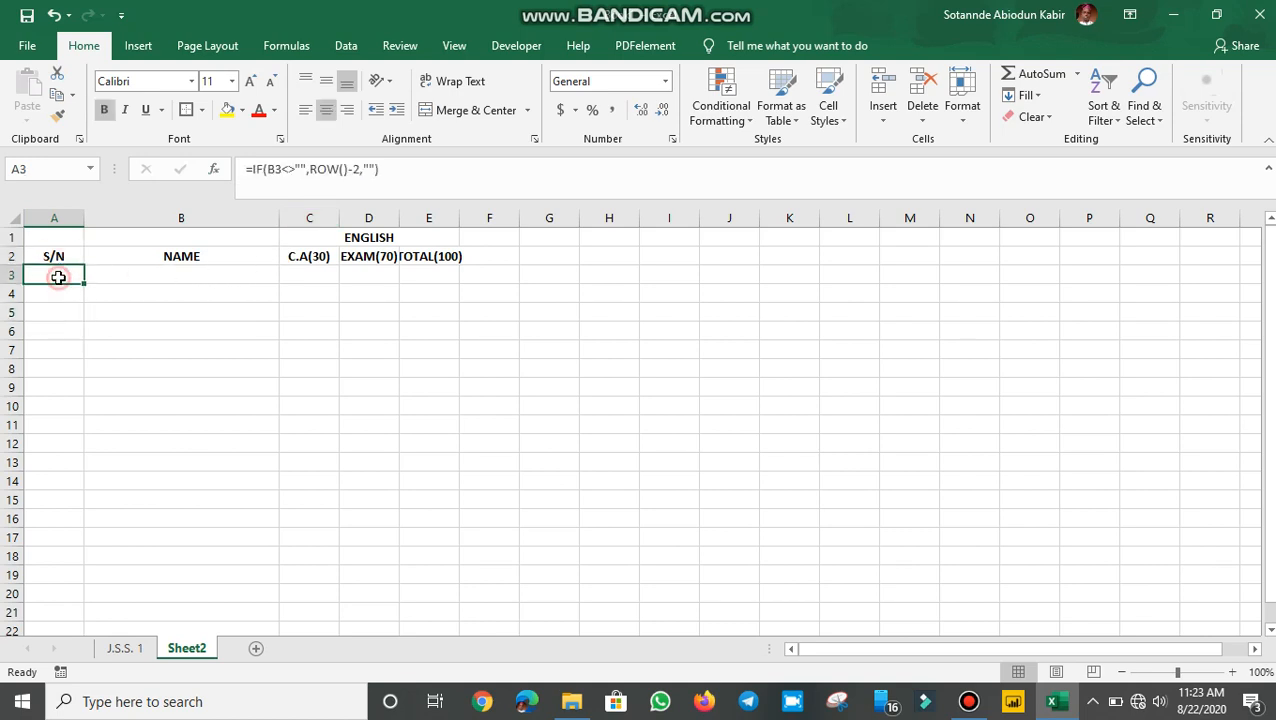
left_click(87, 320)
left_click(48, 276)
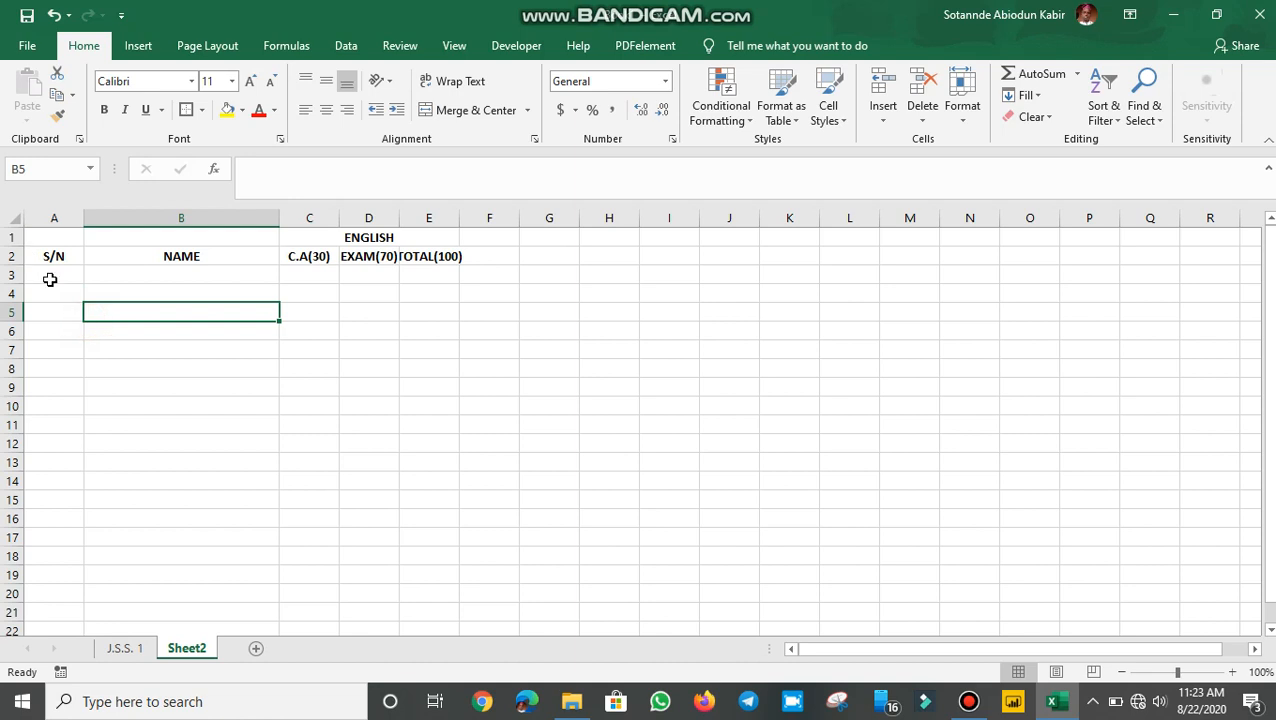
Type FFF in B3, then fill A3's formula down column A to row 118
left_click(135, 272)
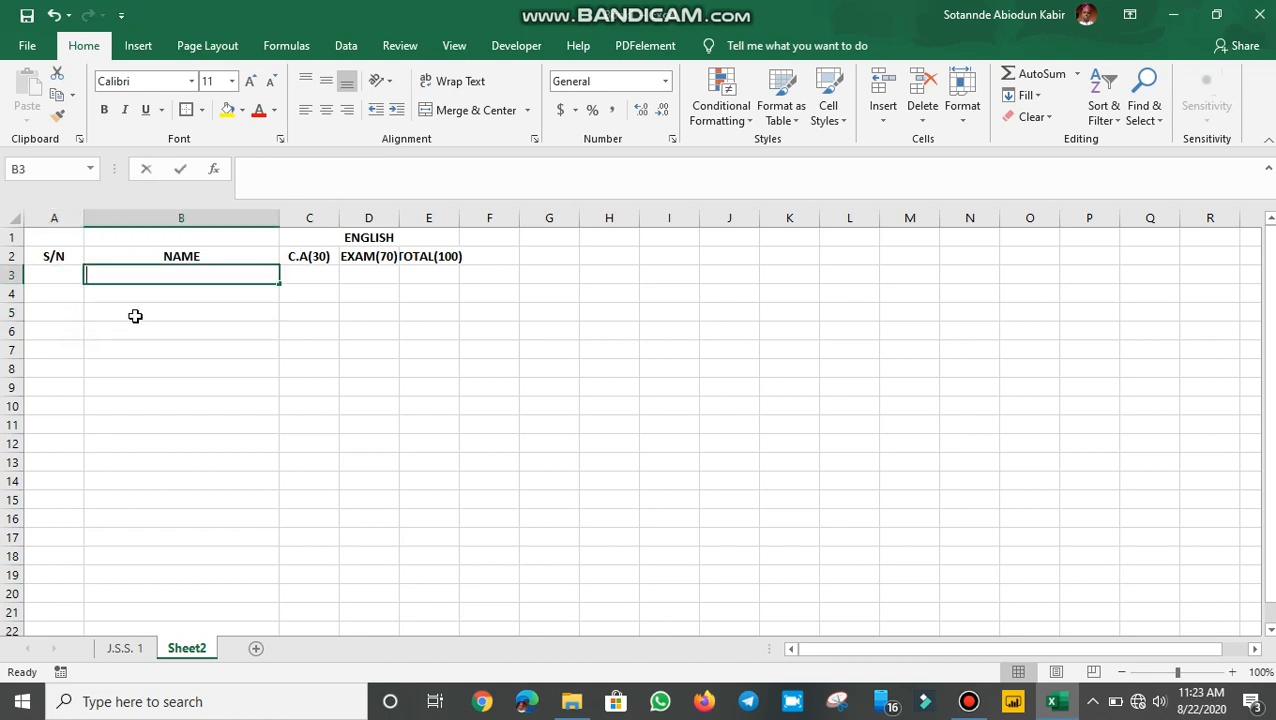
type("FFF")
key("Return")
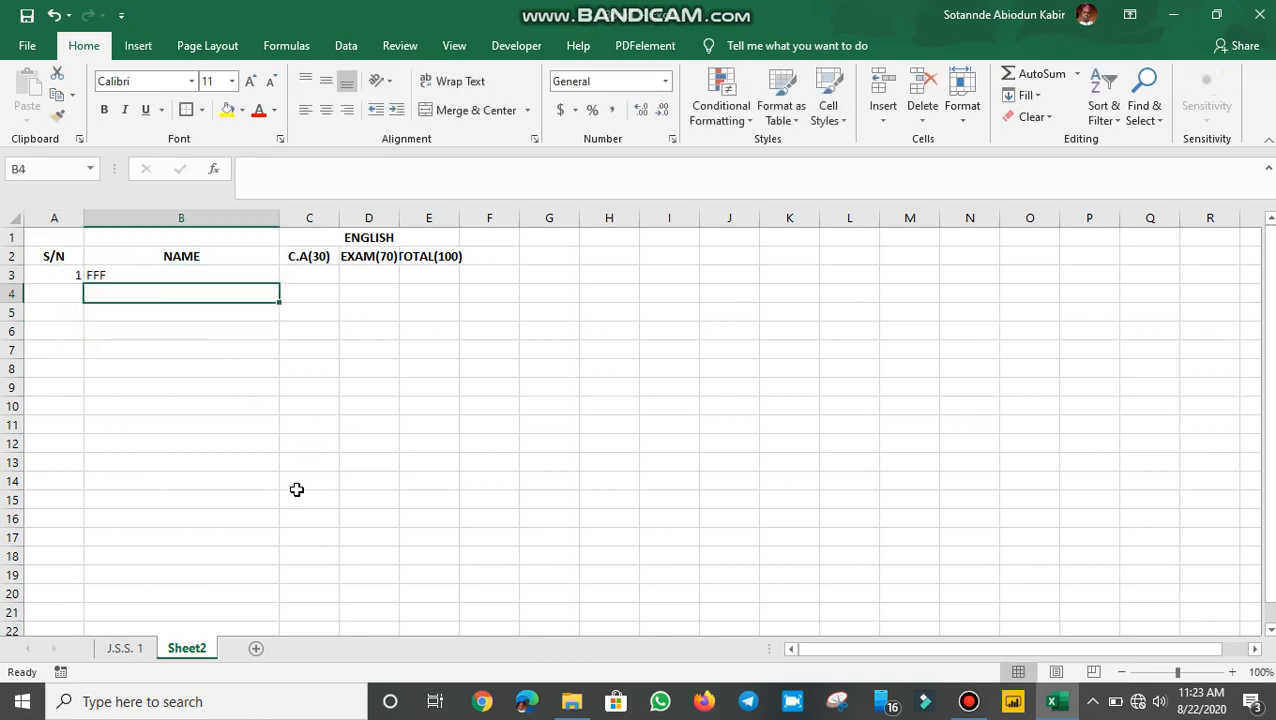
left_click(58, 275)
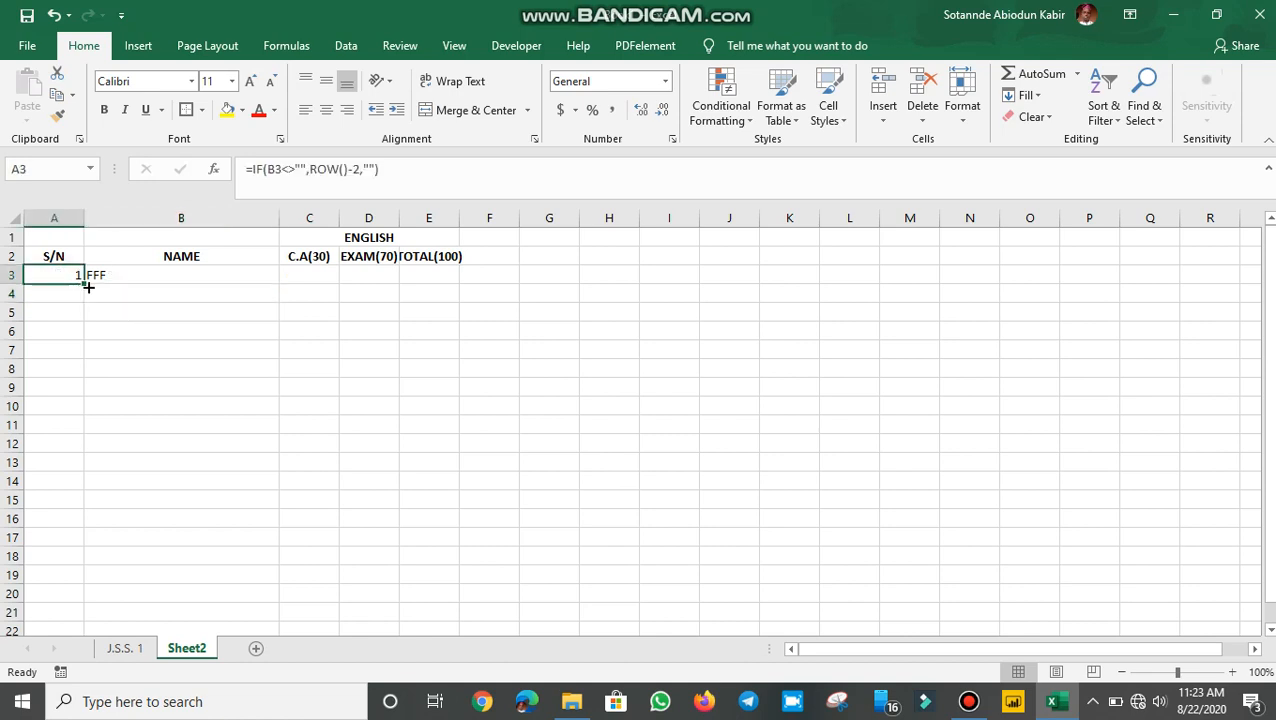
mouse_move(88, 285)
left_mouse_down()
mouse_move(71, 336)
mouse_move(77, 567)
mouse_move(60, 672)
mouse_move(91, 554)
mouse_move(68, 672)
mouse_move(80, 600)
mouse_move(54, 674)
mouse_move(97, 325)
mouse_move(88, 282)
mouse_move(90, 297)
left_mouse_up()
Copy the A3 serial-number formula down column A to row 60
scroll(108, 368, "up", 20)
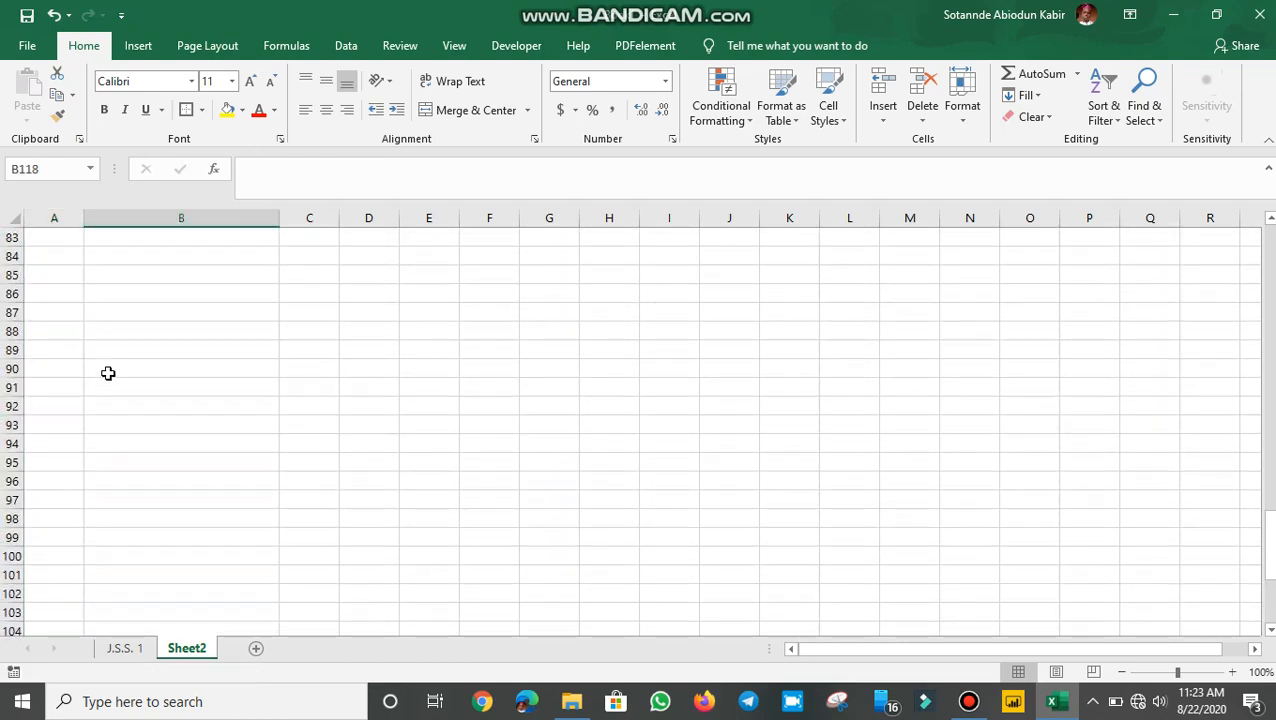
scroll(121, 364, "up", 14)
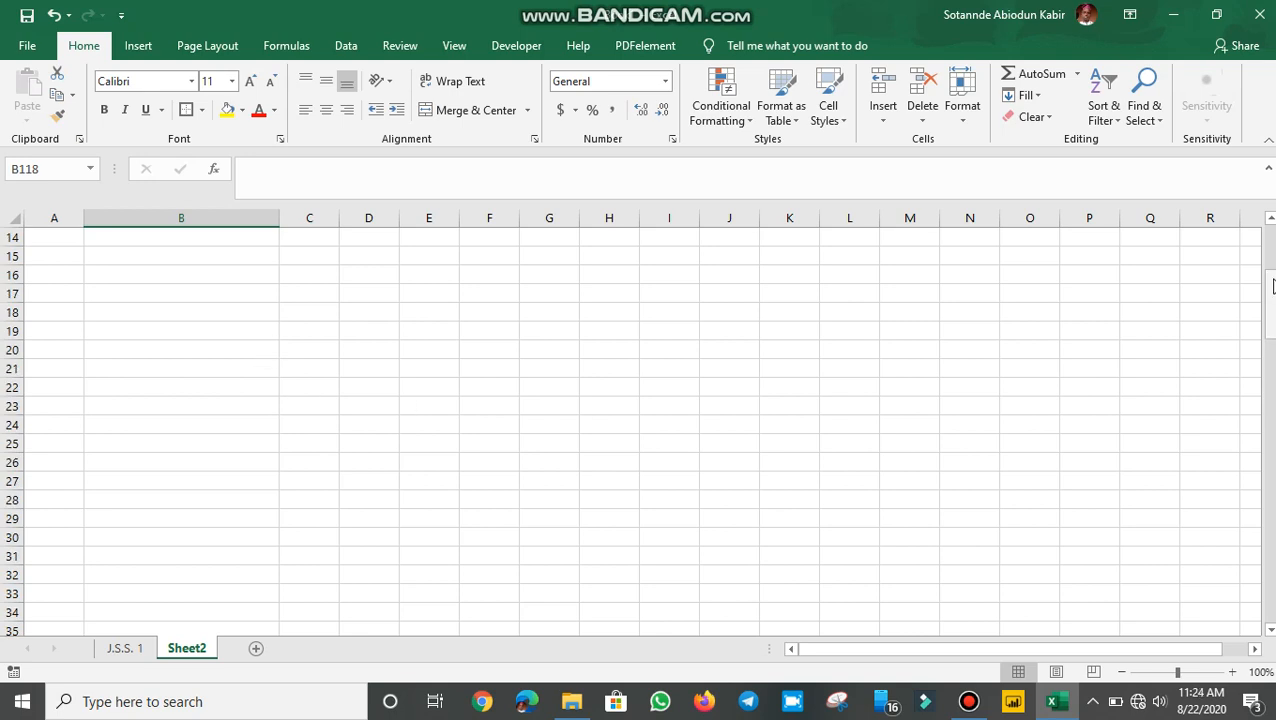
left_click_drag(1270, 316, 1236, 165)
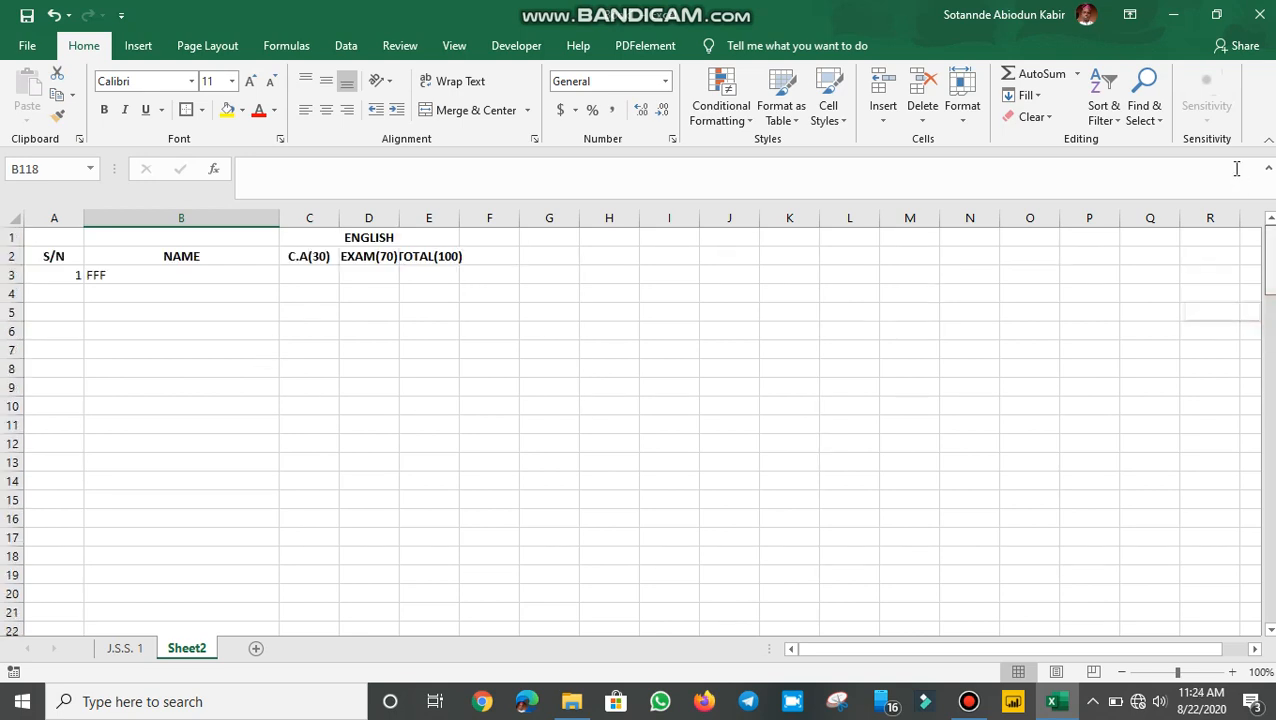
left_click(61, 282)
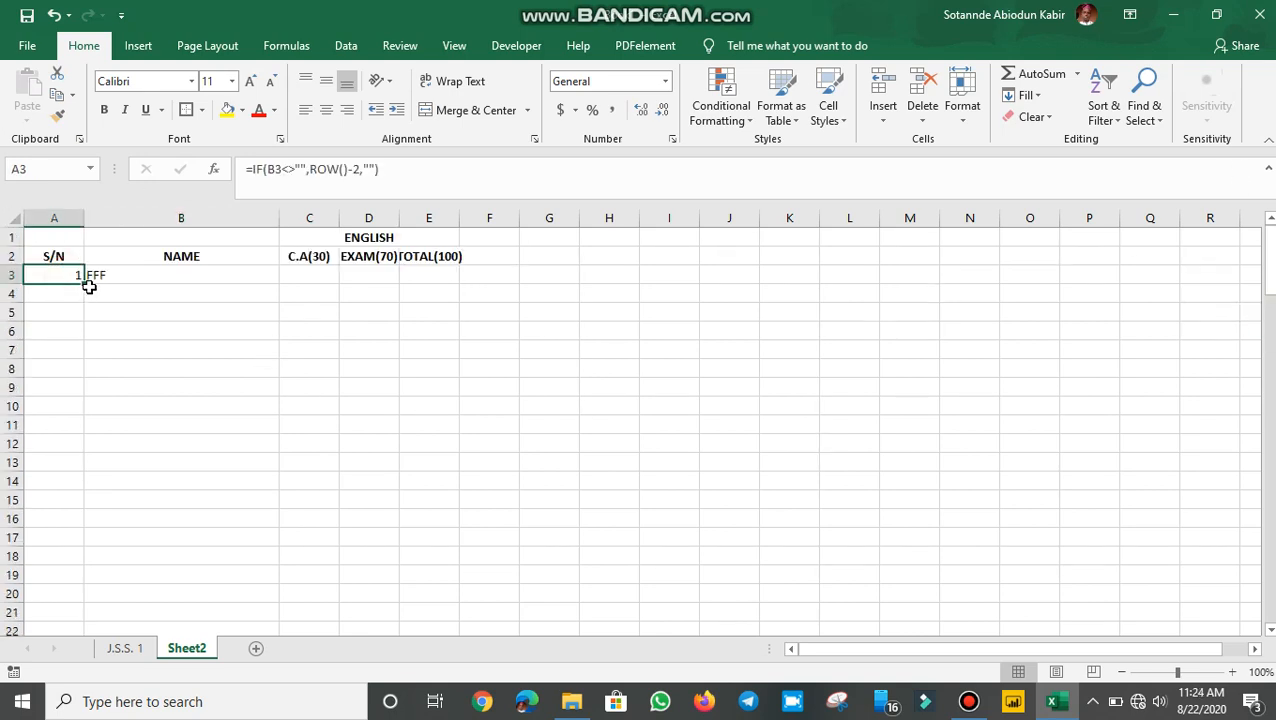
left_click_drag(88, 284, 55, 615)
Test numbering with RERE in B11, then delete it and the FFF entry in B3
scroll(236, 541, "up", 13)
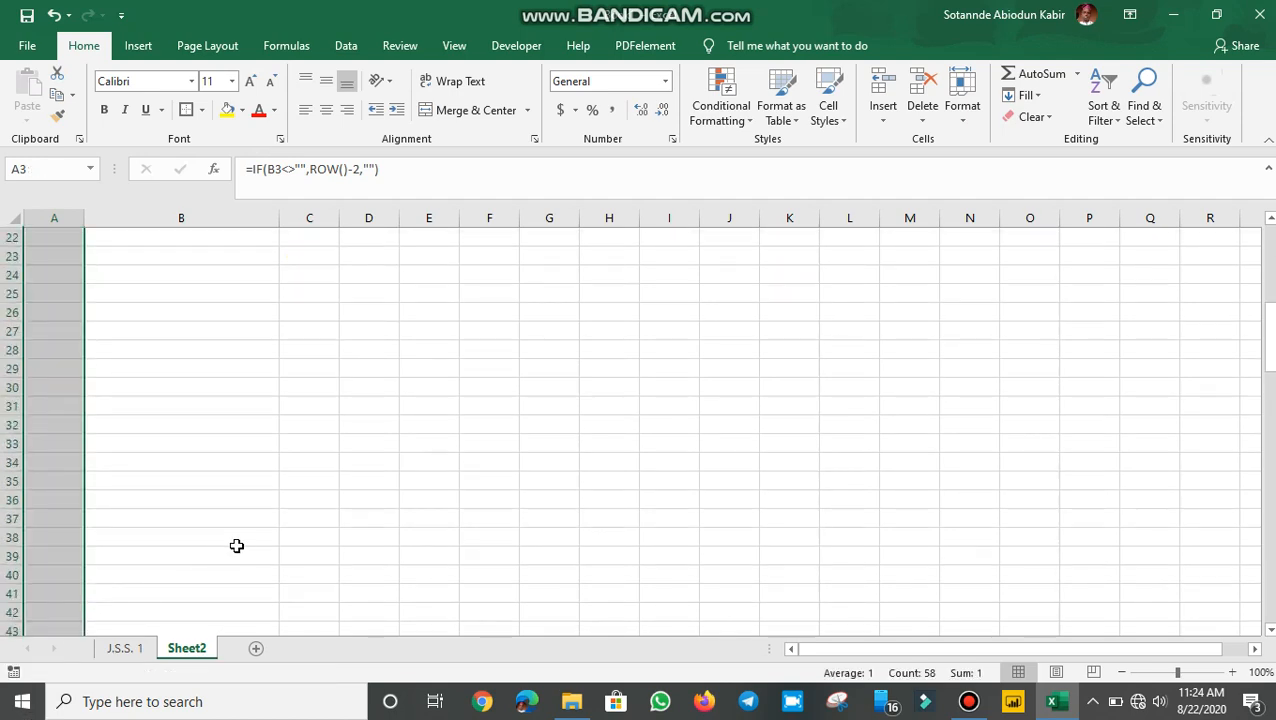
left_click(176, 421)
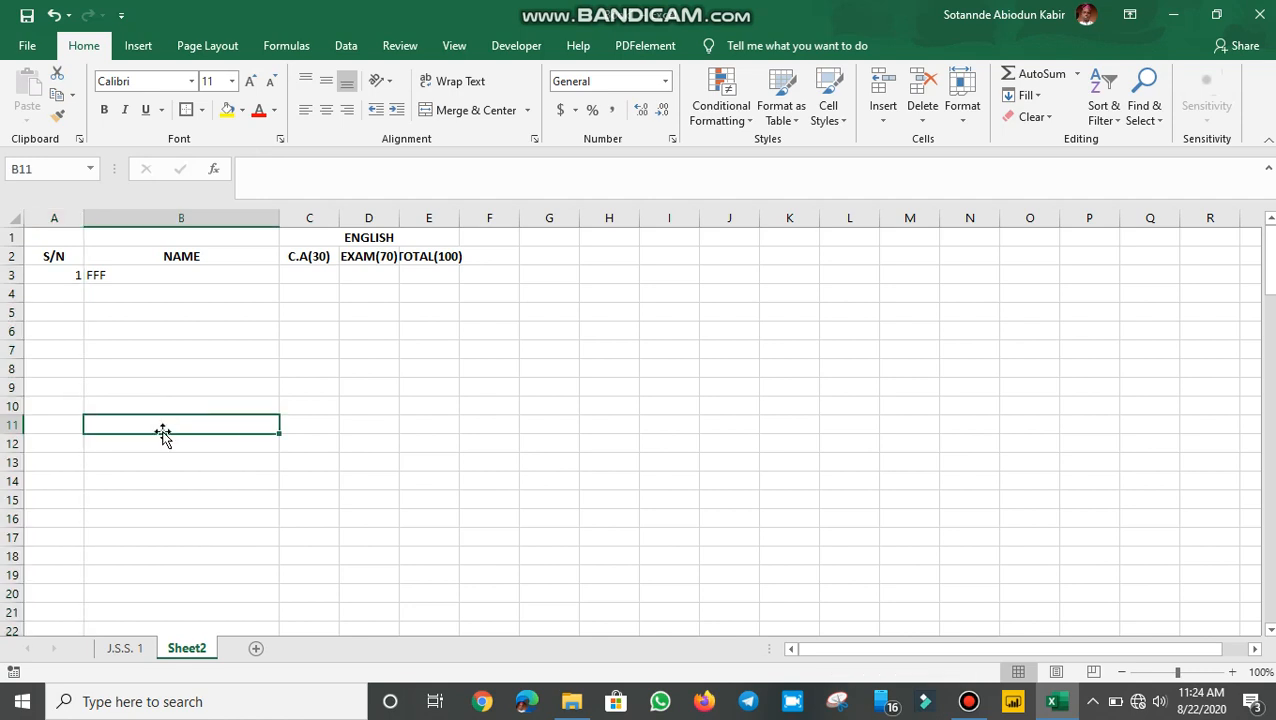
type("RERE")
key("Return")
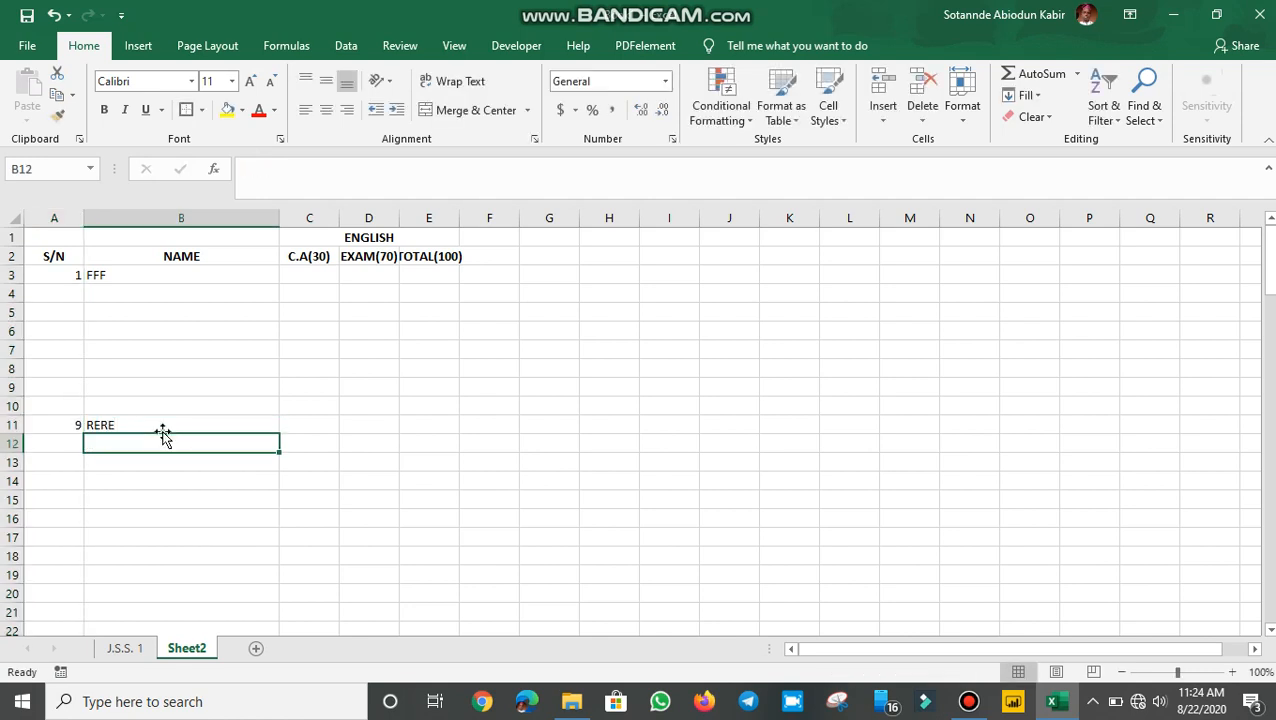
left_click(143, 419)
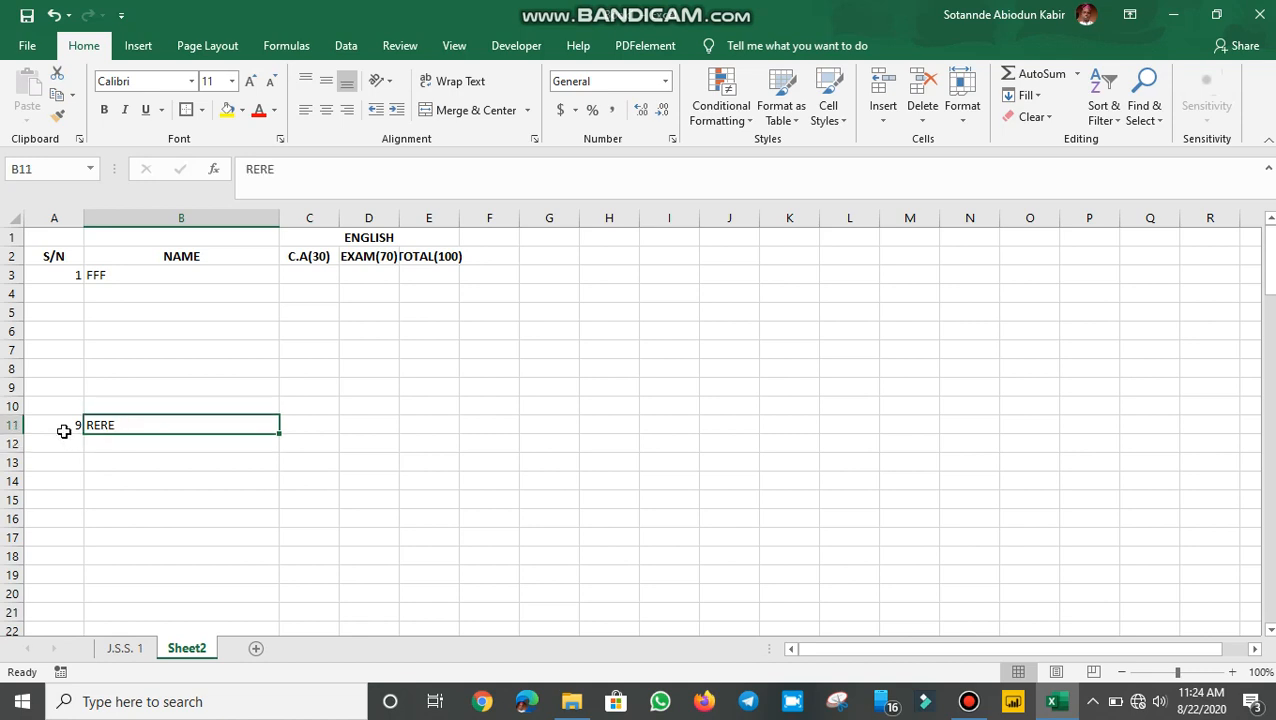
key("Delete")
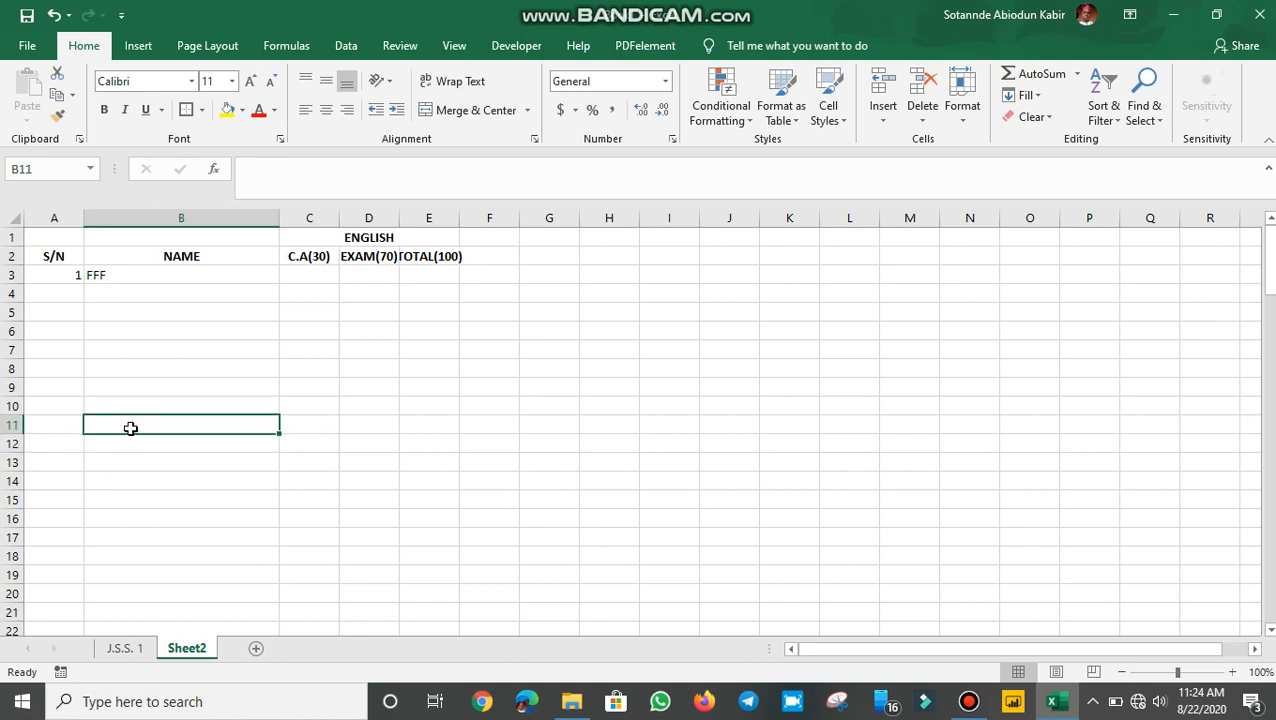
left_click(74, 276)
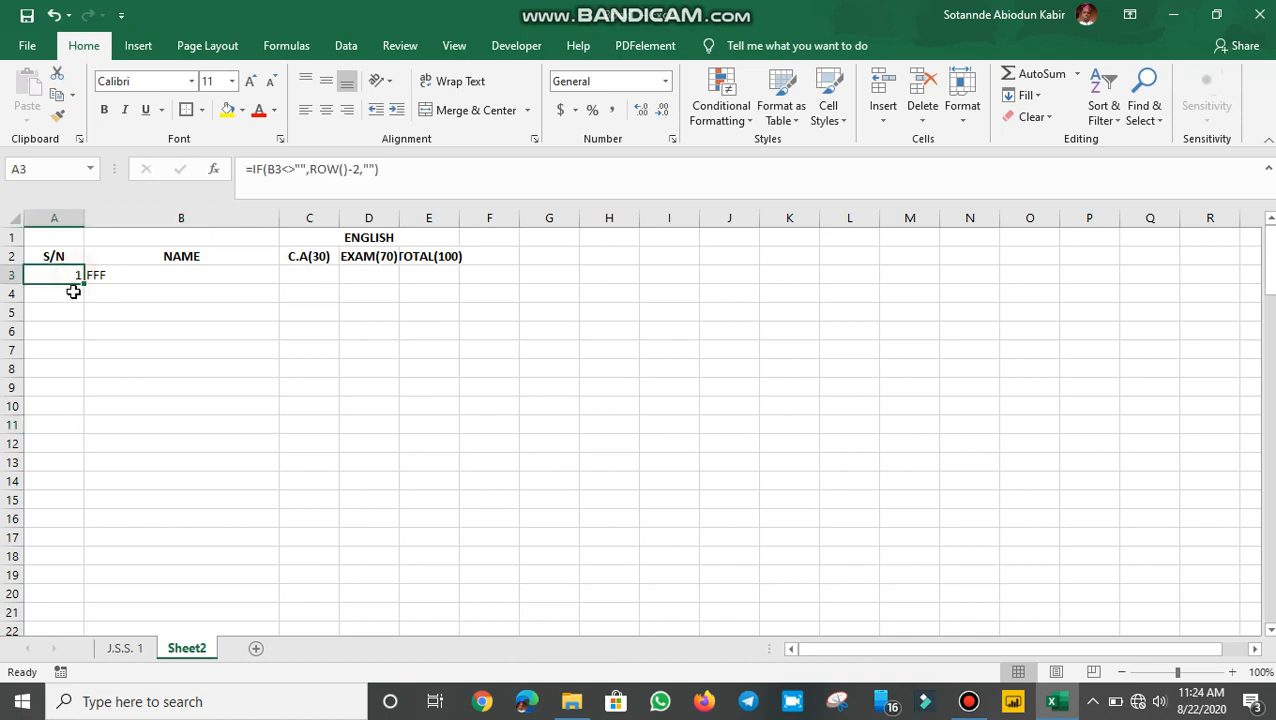
left_click(124, 274)
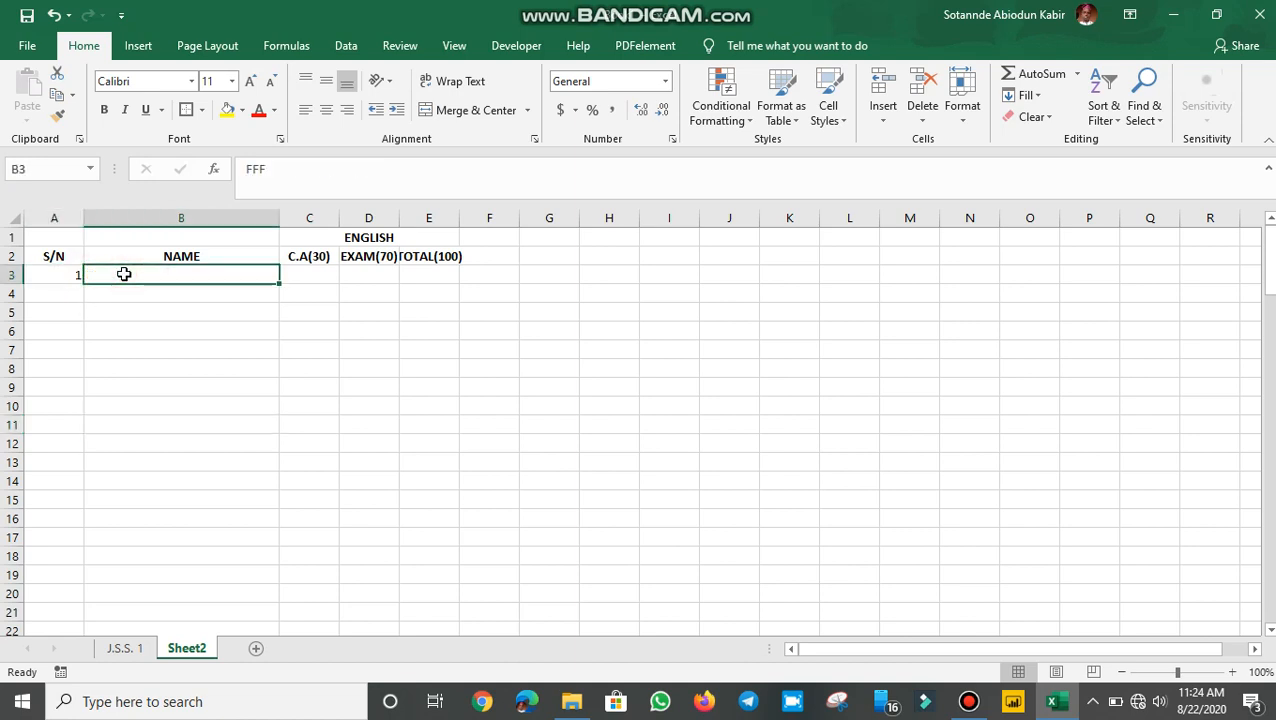
key("Delete")
Paste the student names into B3 onward and add one more student's name in B23
key("ctrl+v")
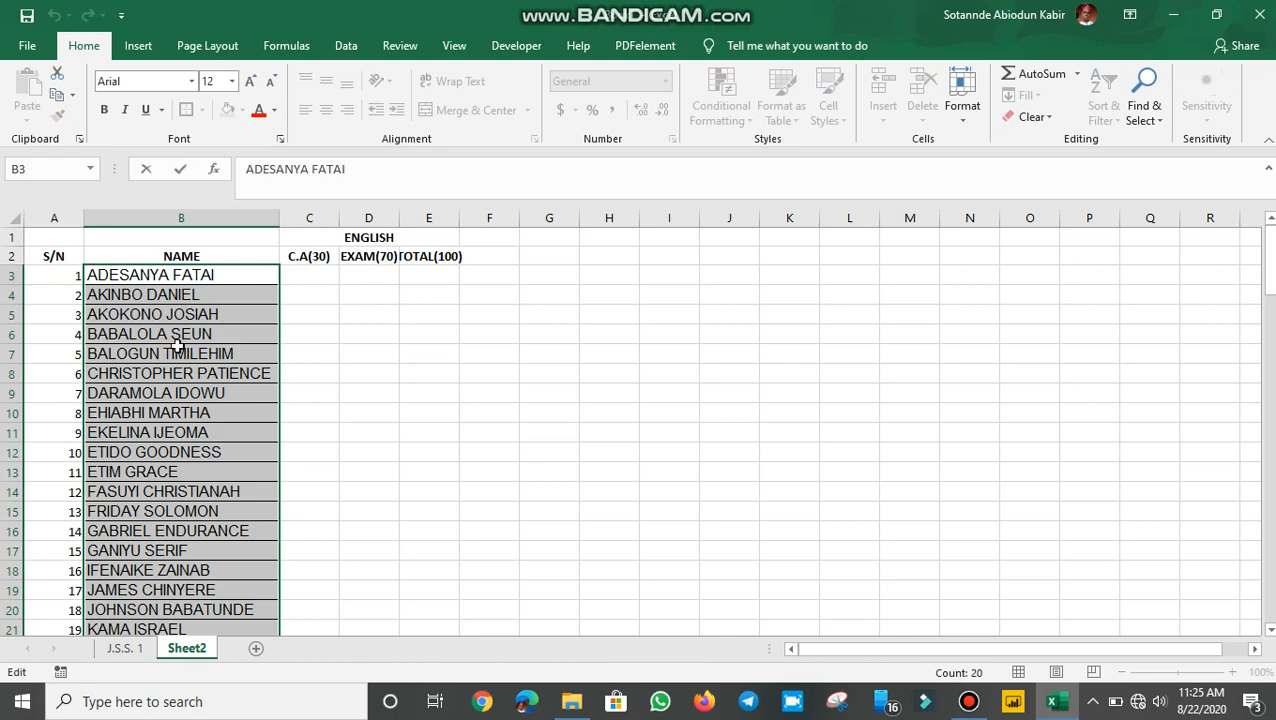
left_click(151, 405)
scroll(151, 405, "down", 4)
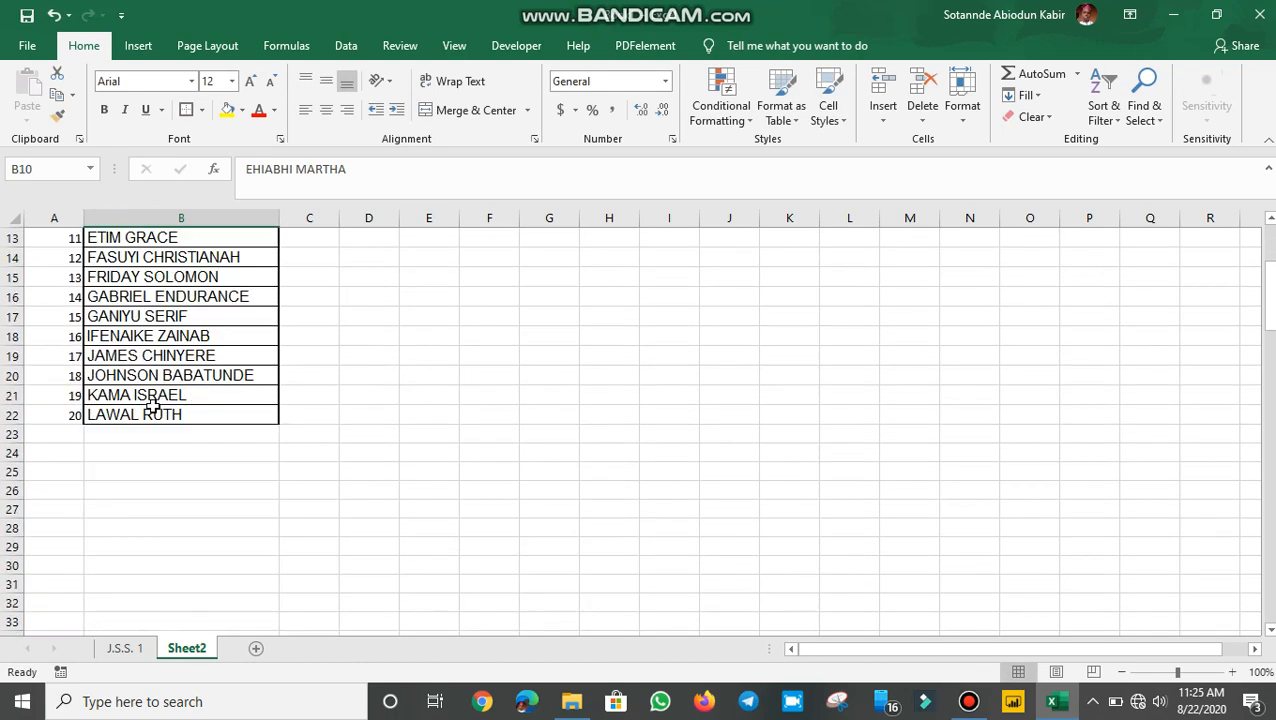
scroll(151, 405, "up", 4)
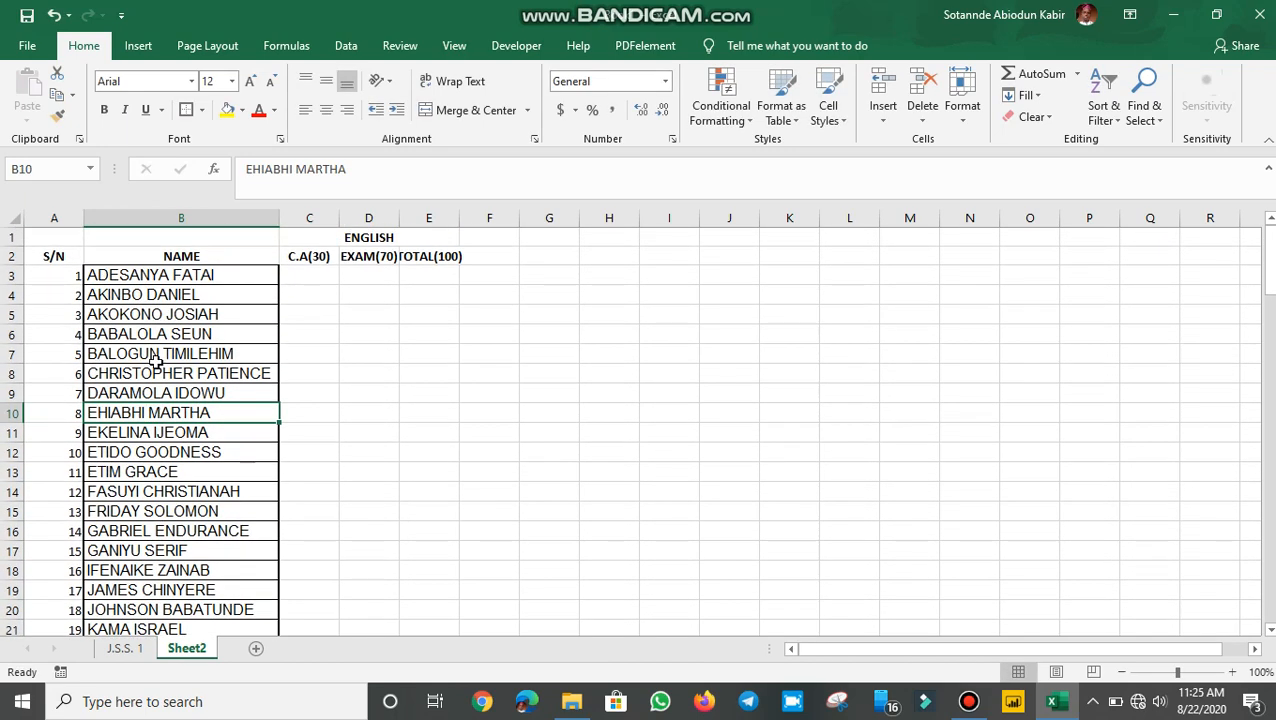
scroll(151, 378, "down", 2)
scroll(160, 470, "down", 1)
left_click(157, 490)
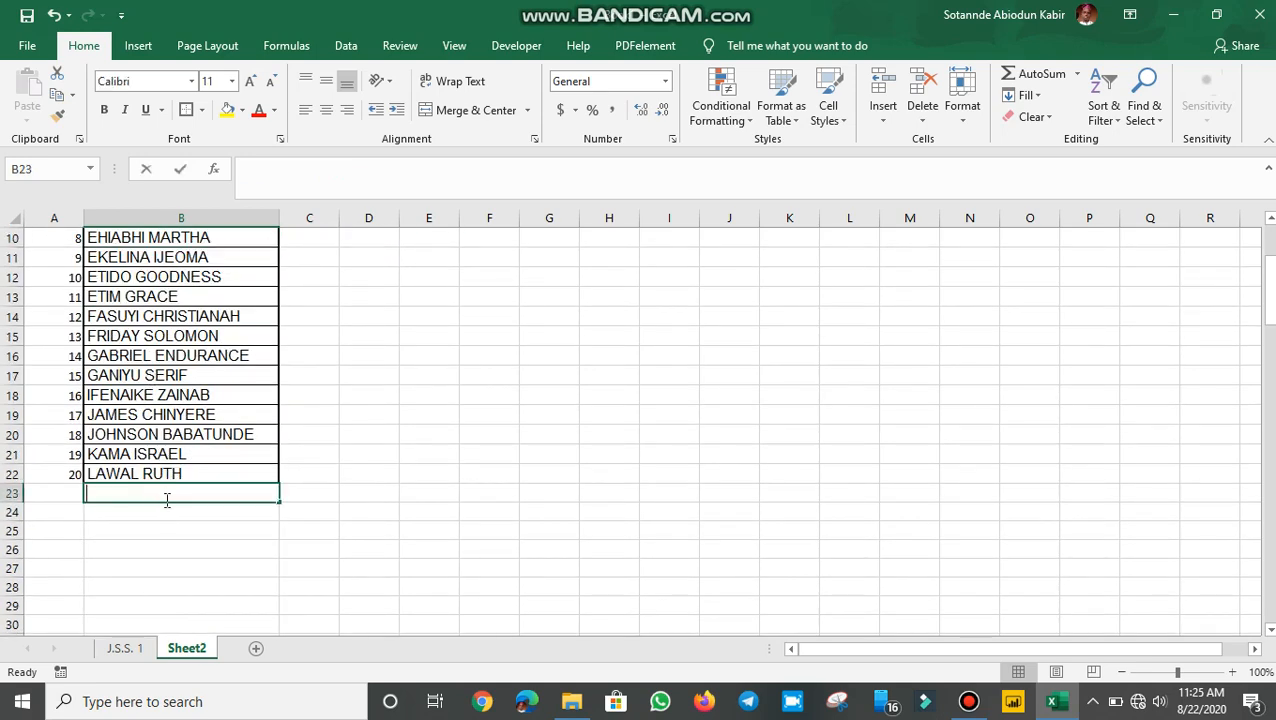
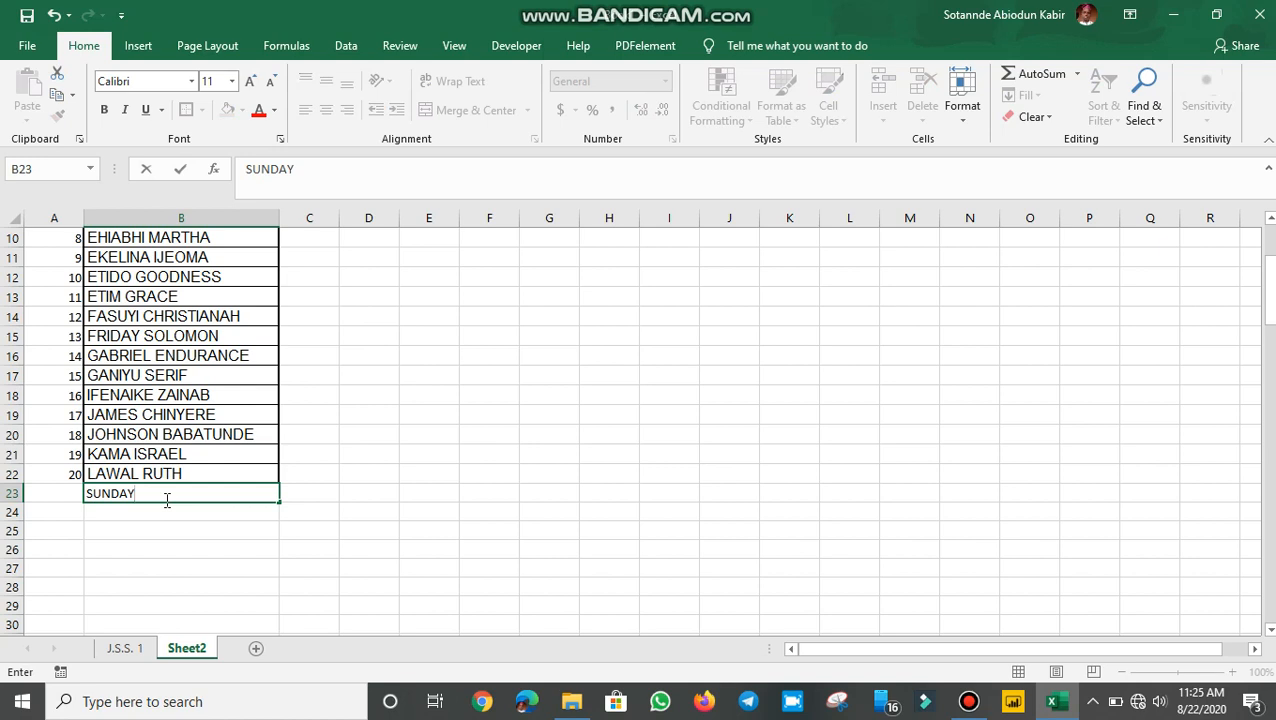
key("Return")
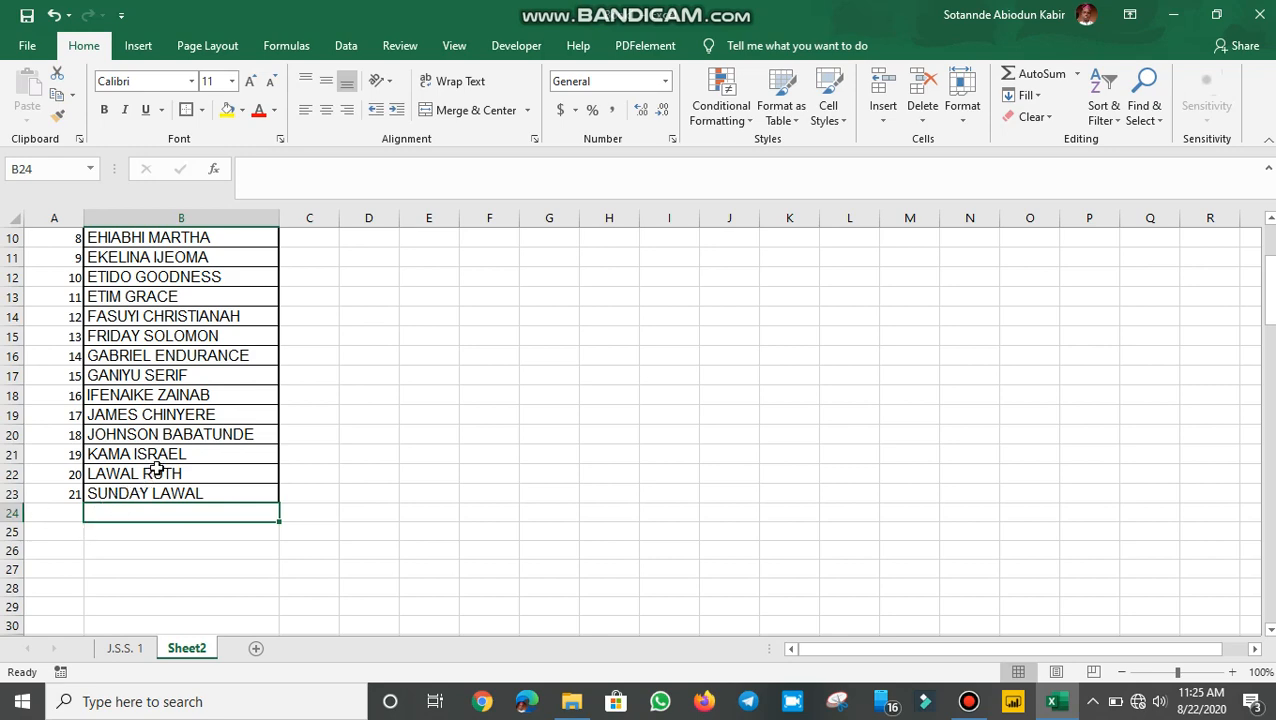
scroll(166, 468, "up", 3)
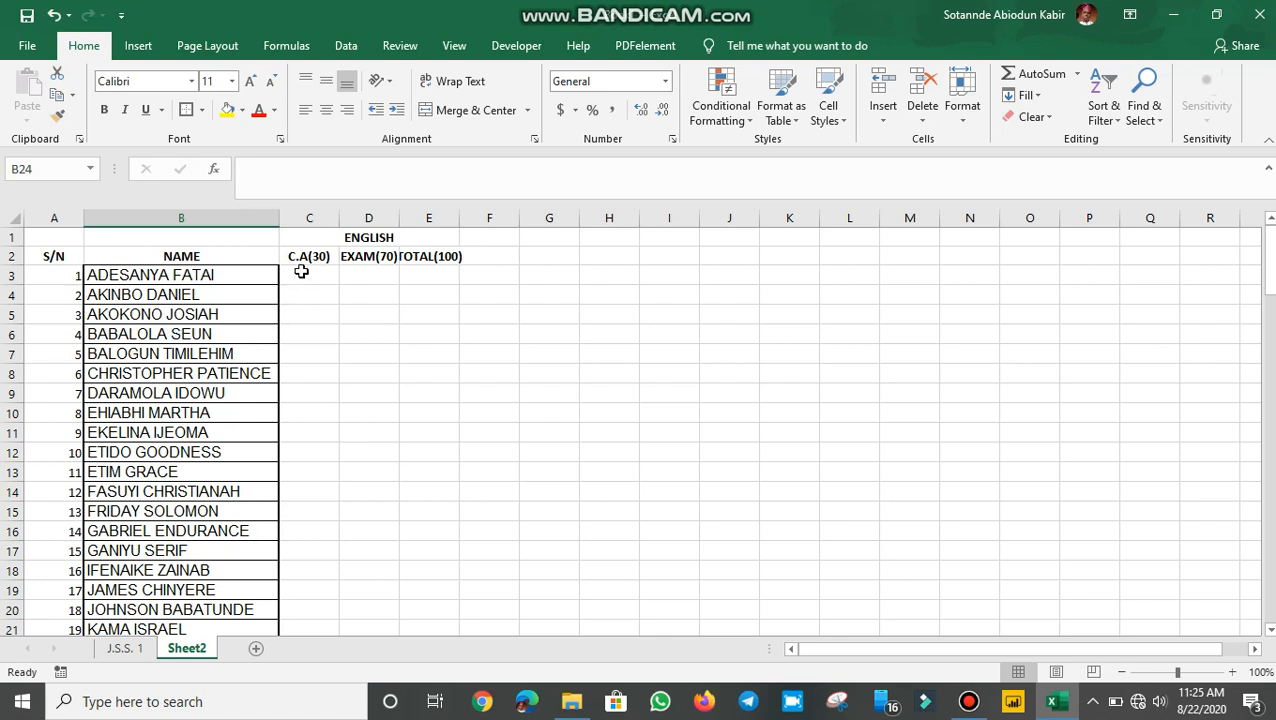
left_click(301, 271)
left_click(368, 264)
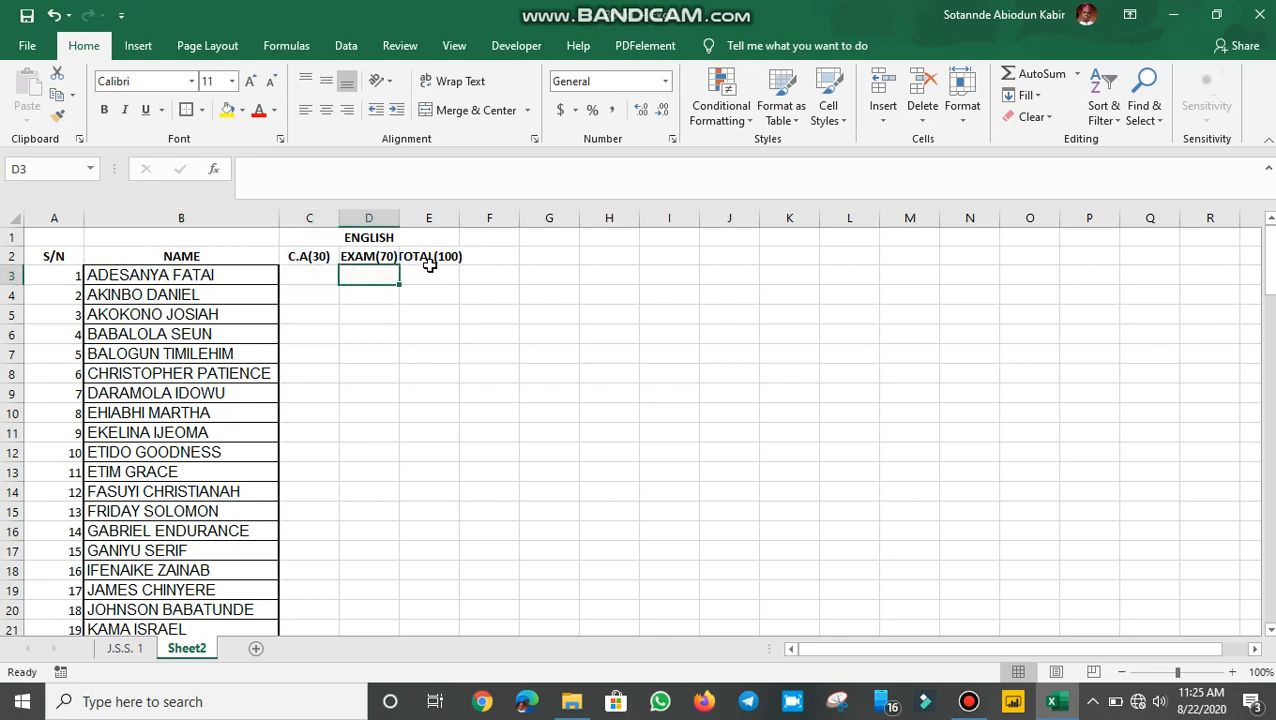
left_click(427, 259)
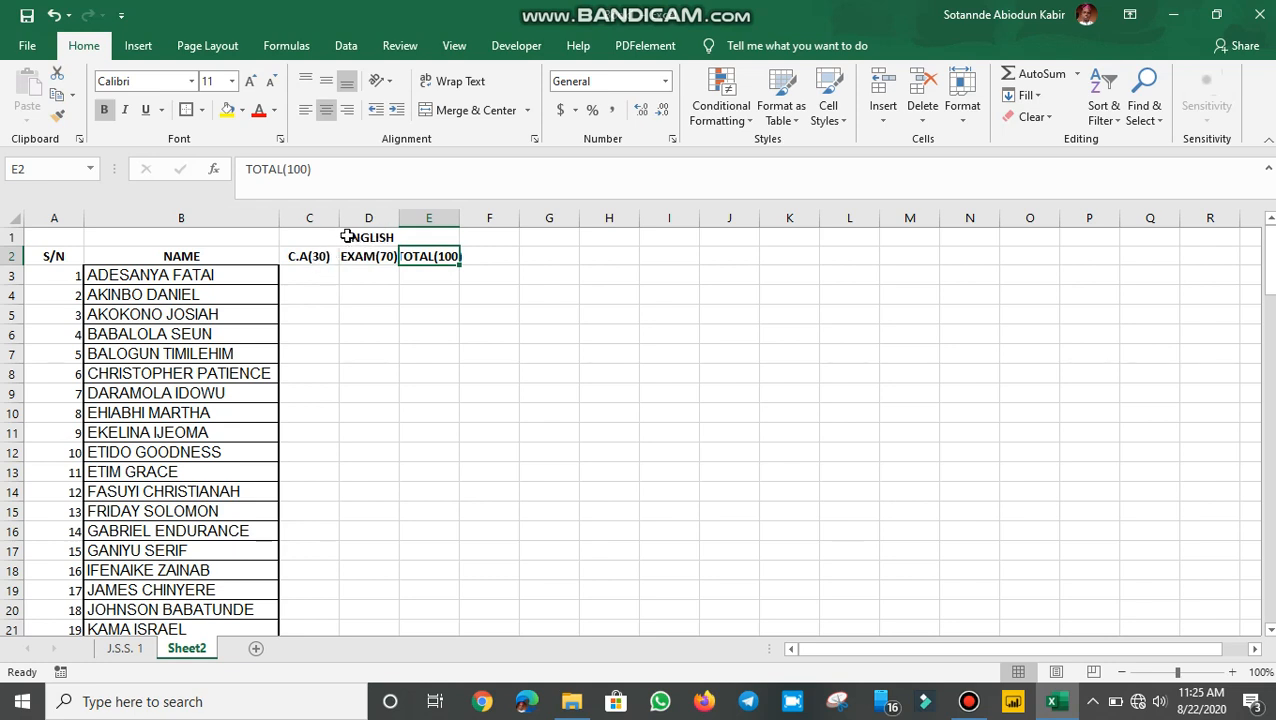
left_click(306, 275)
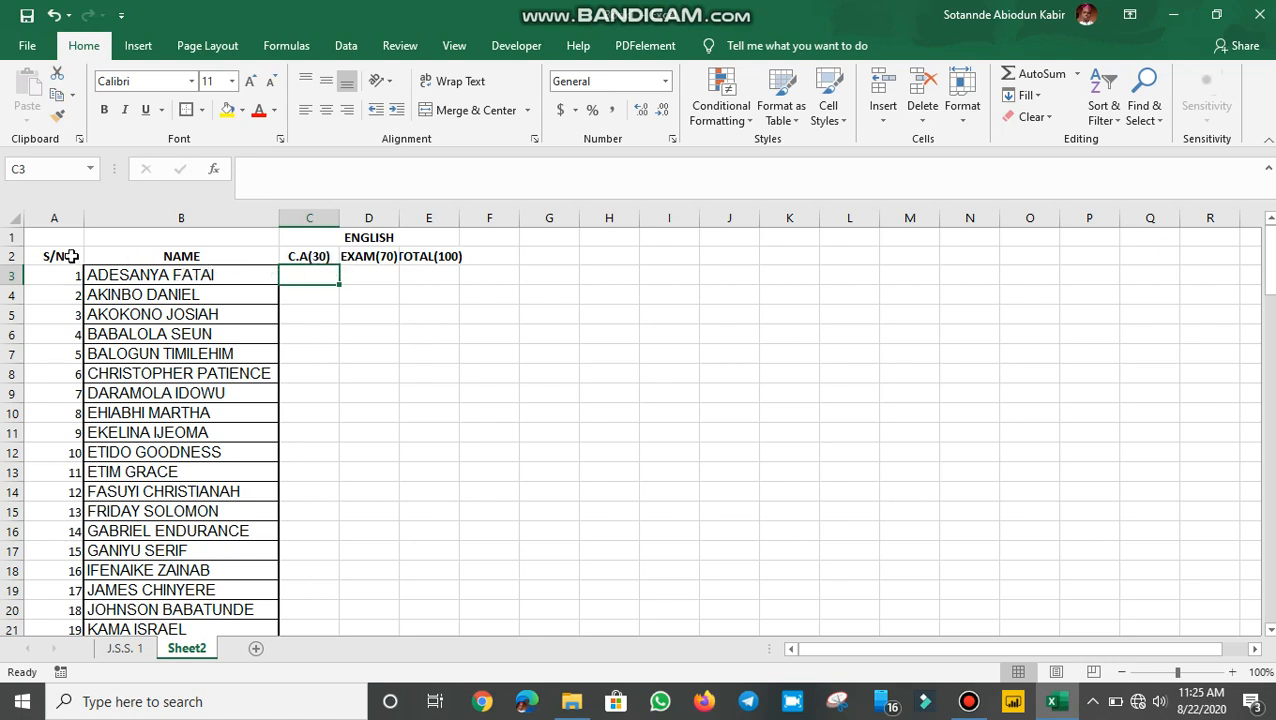
Apply Outline and Inside borders to the table A2:E22 through Format Cells
left_click_drag(50, 255, 419, 135)
left_click_drag(408, 321, 444, 556)
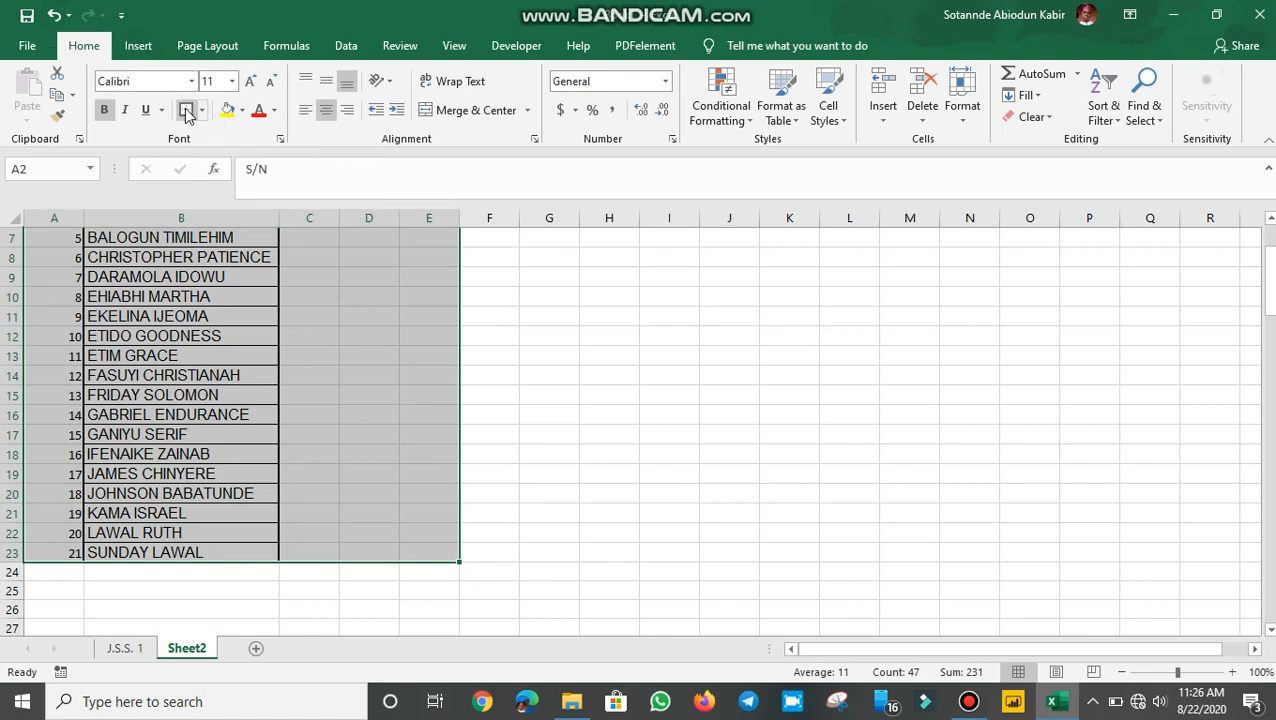
scroll(280, 140, "up", 2)
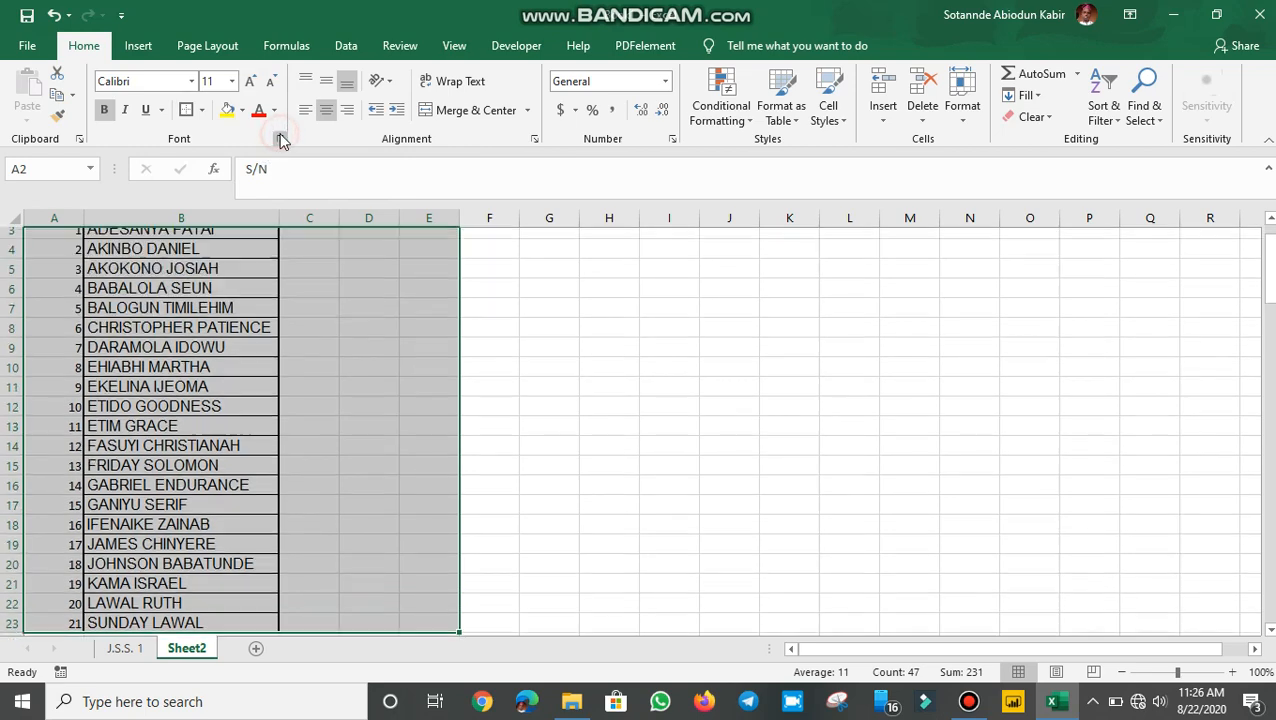
left_click(281, 139)
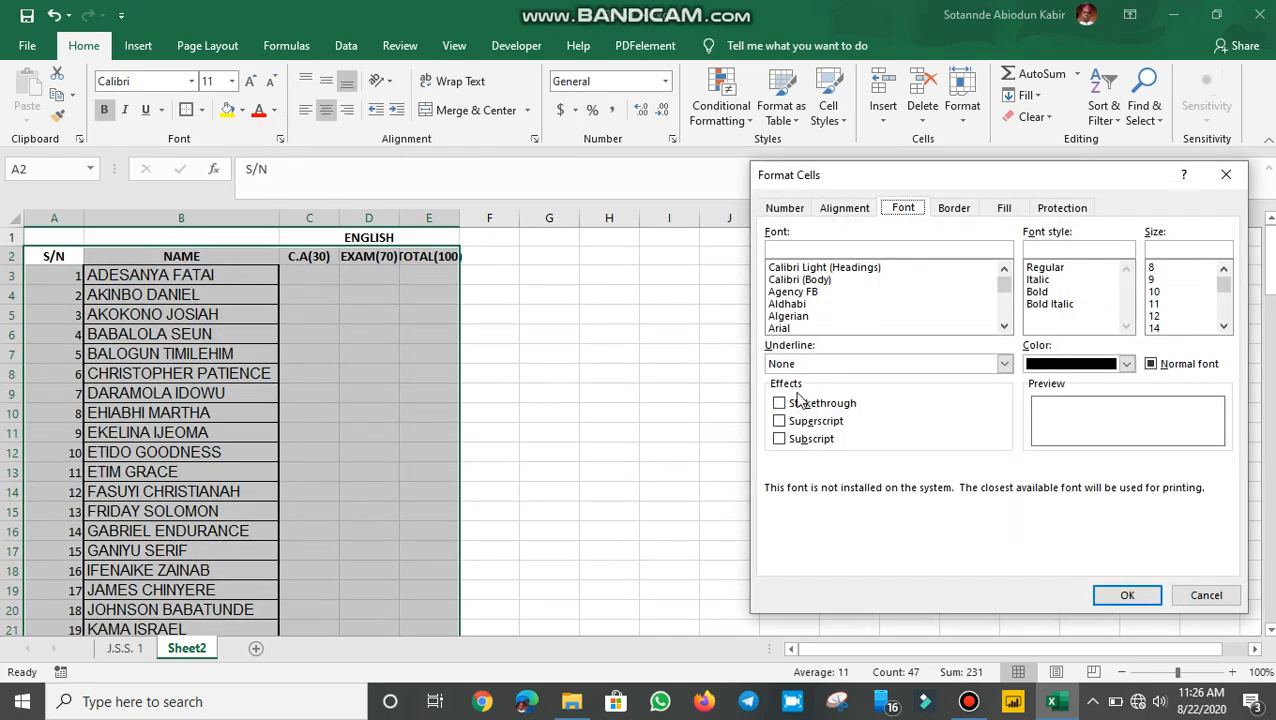
left_click(785, 209)
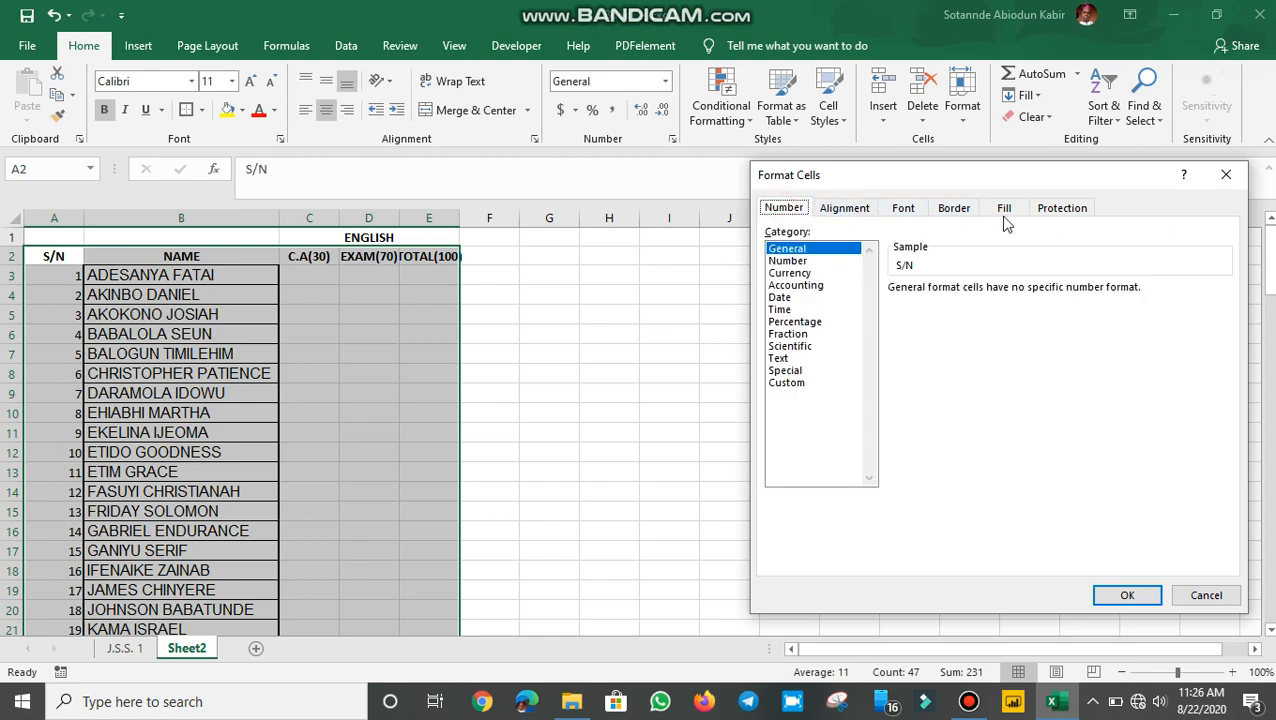
left_click(952, 210)
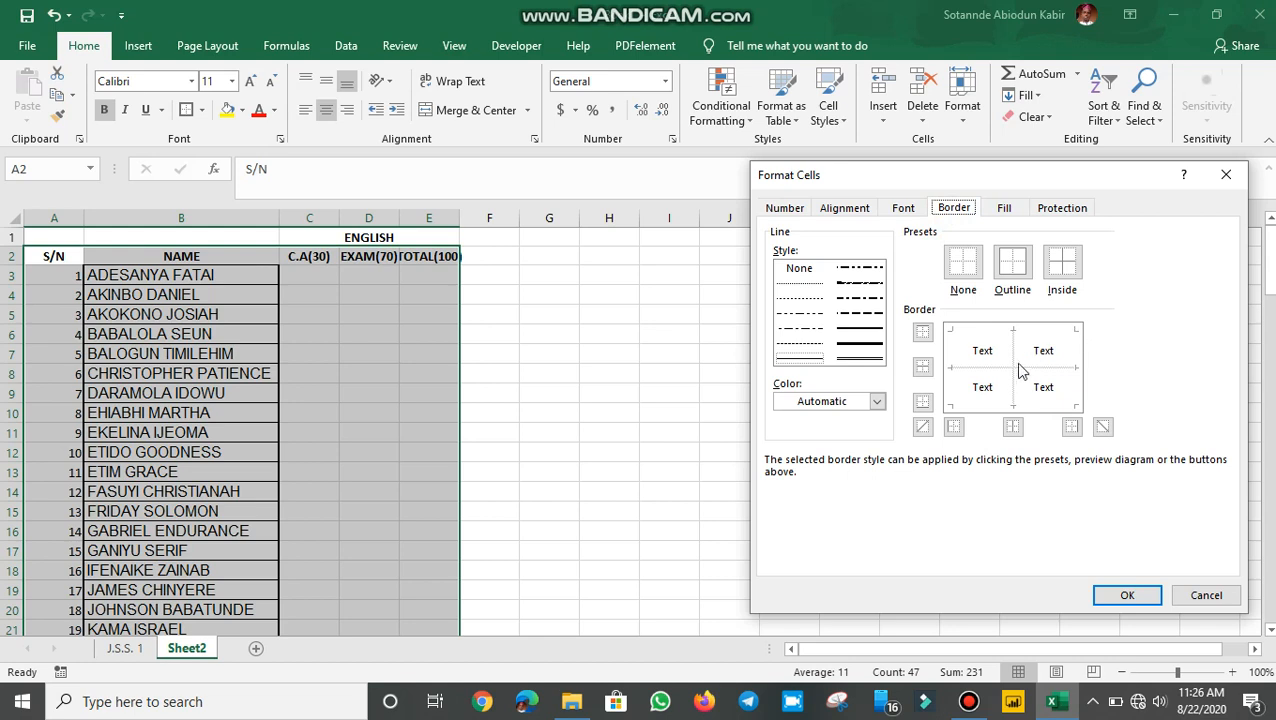
left_click(1020, 272)
left_click(1062, 268)
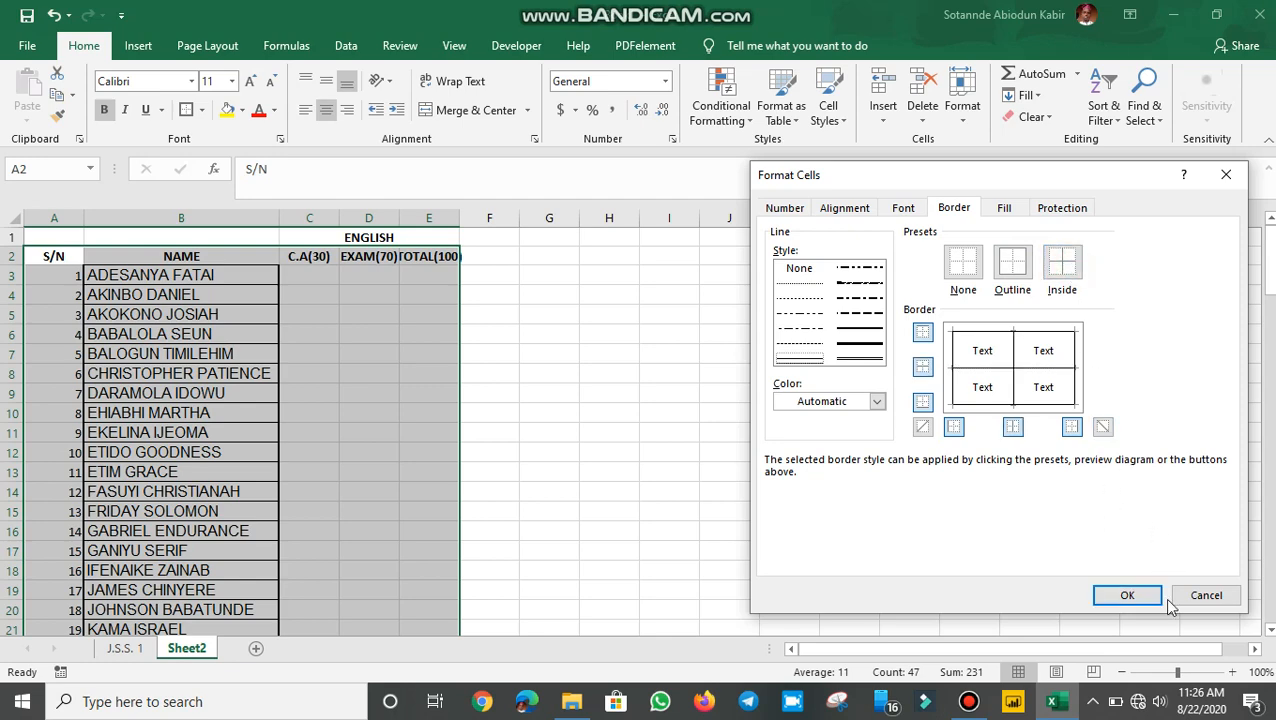
left_click(1127, 596)
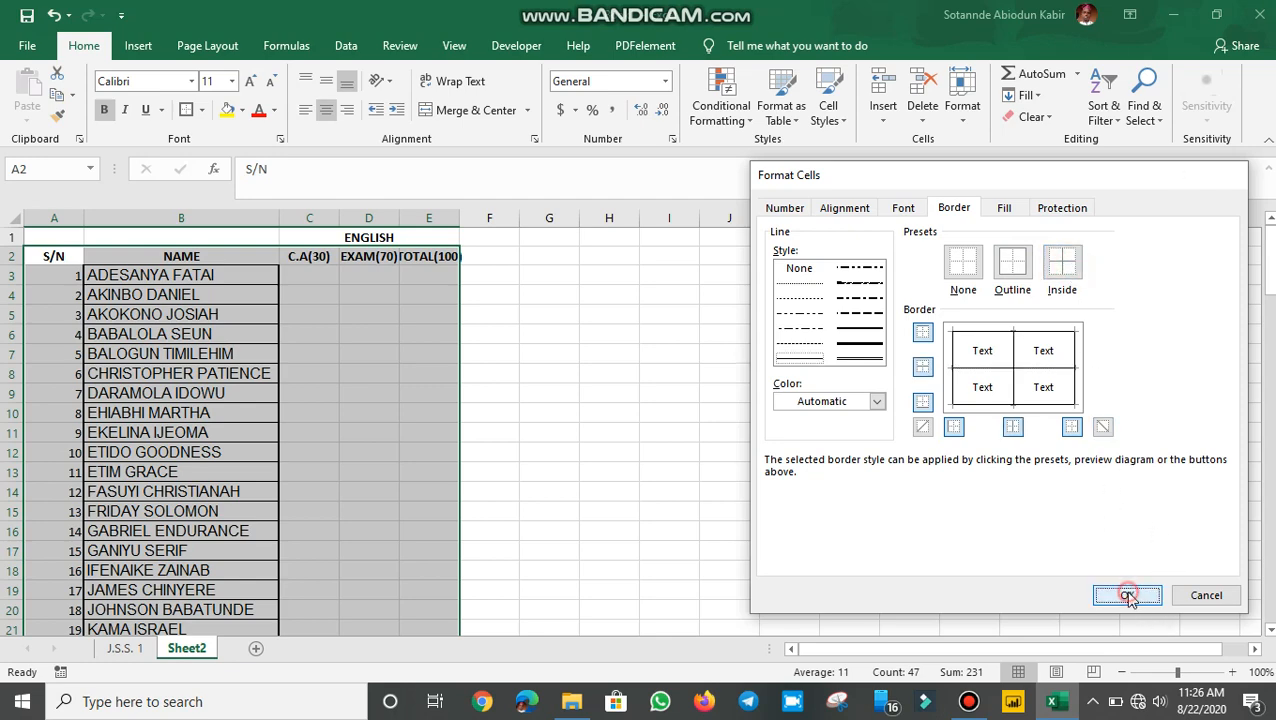
left_click(252, 393)
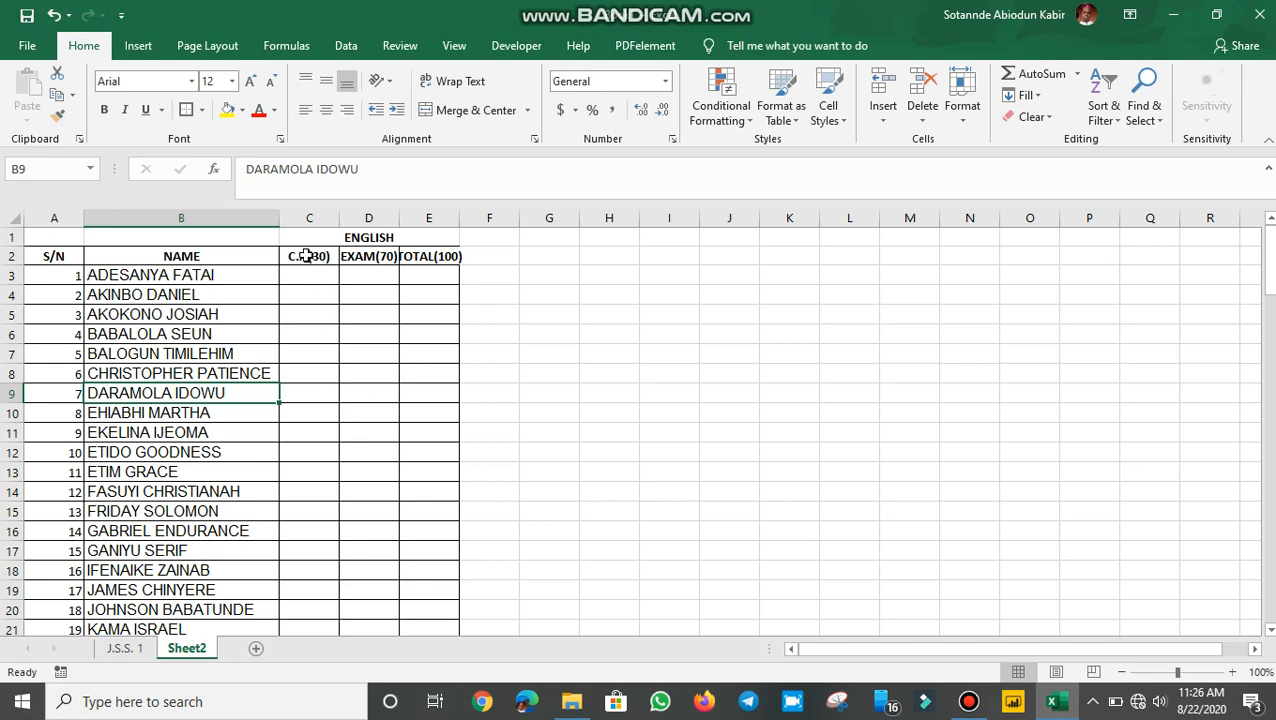
Paste into the ENGLISH score columns and add a thick outside border from the Borders list
left_click_drag(304, 256, 421, 347)
key("ctrl+v")
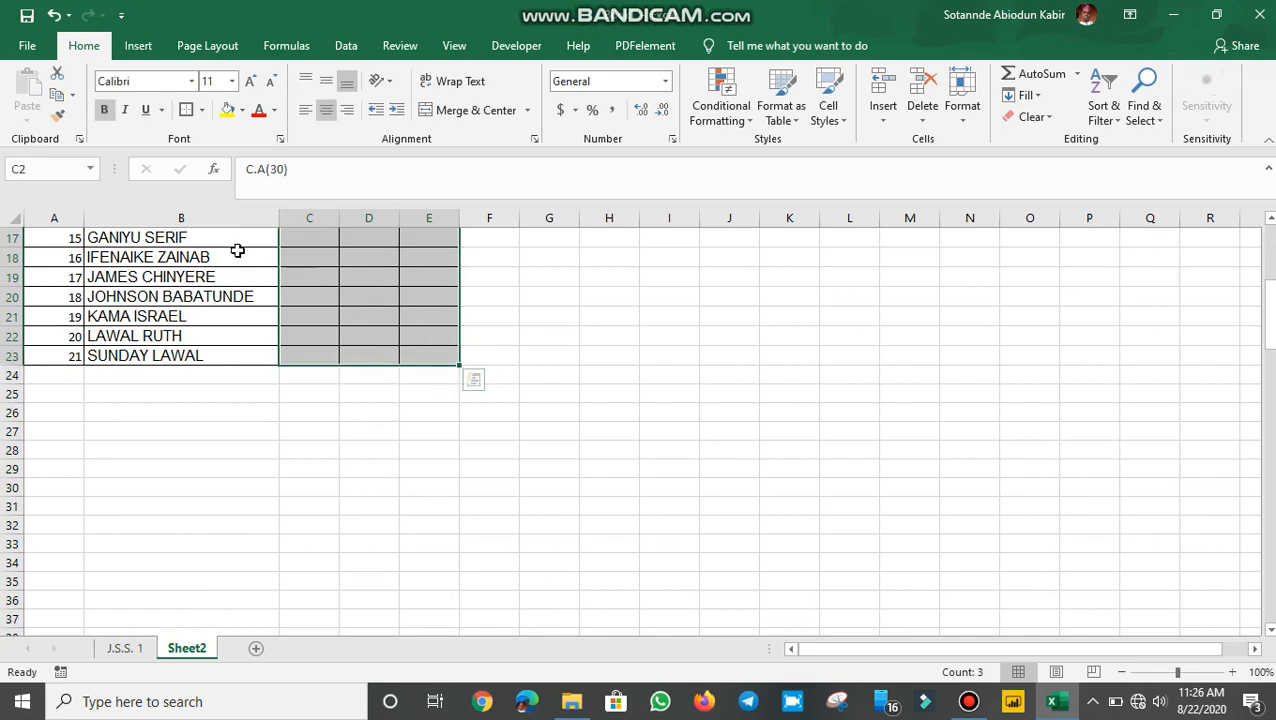
left_click(204, 110)
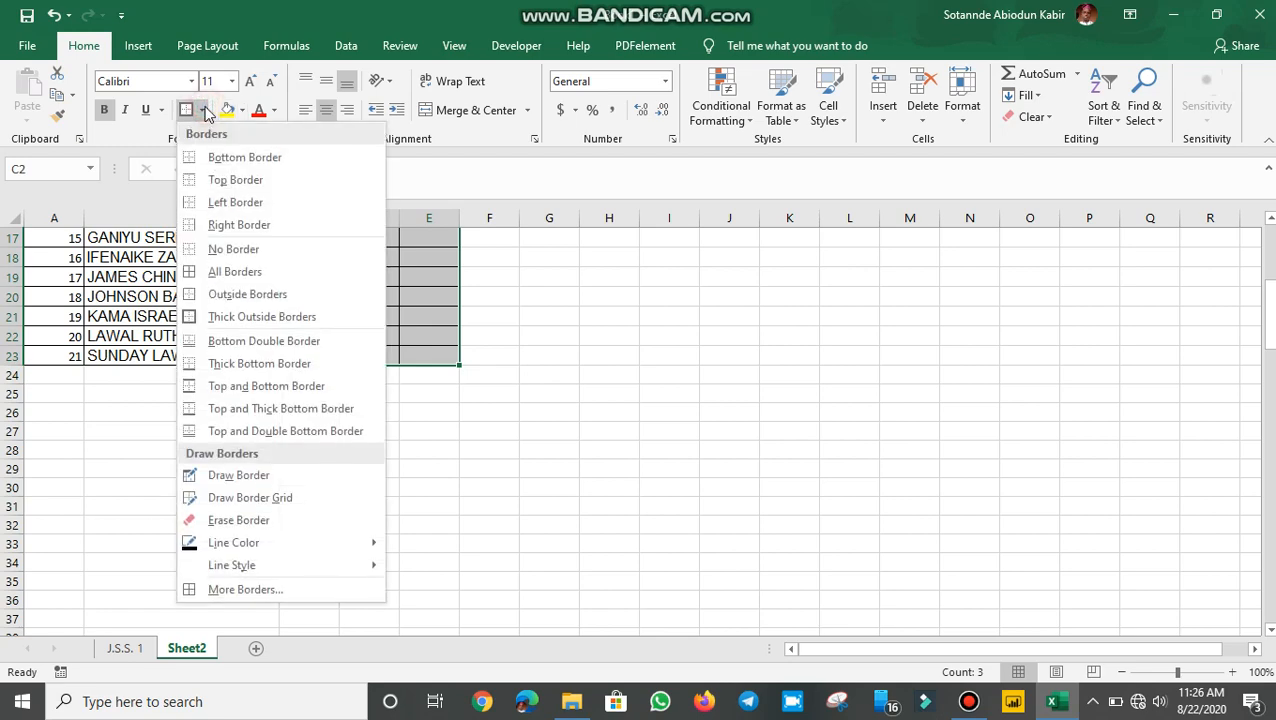
left_click(246, 316)
Frame the C.A(30) to TOTAL(100) columns with a heavy outline line style in Format Cells
scroll(245, 314, "up", 5)
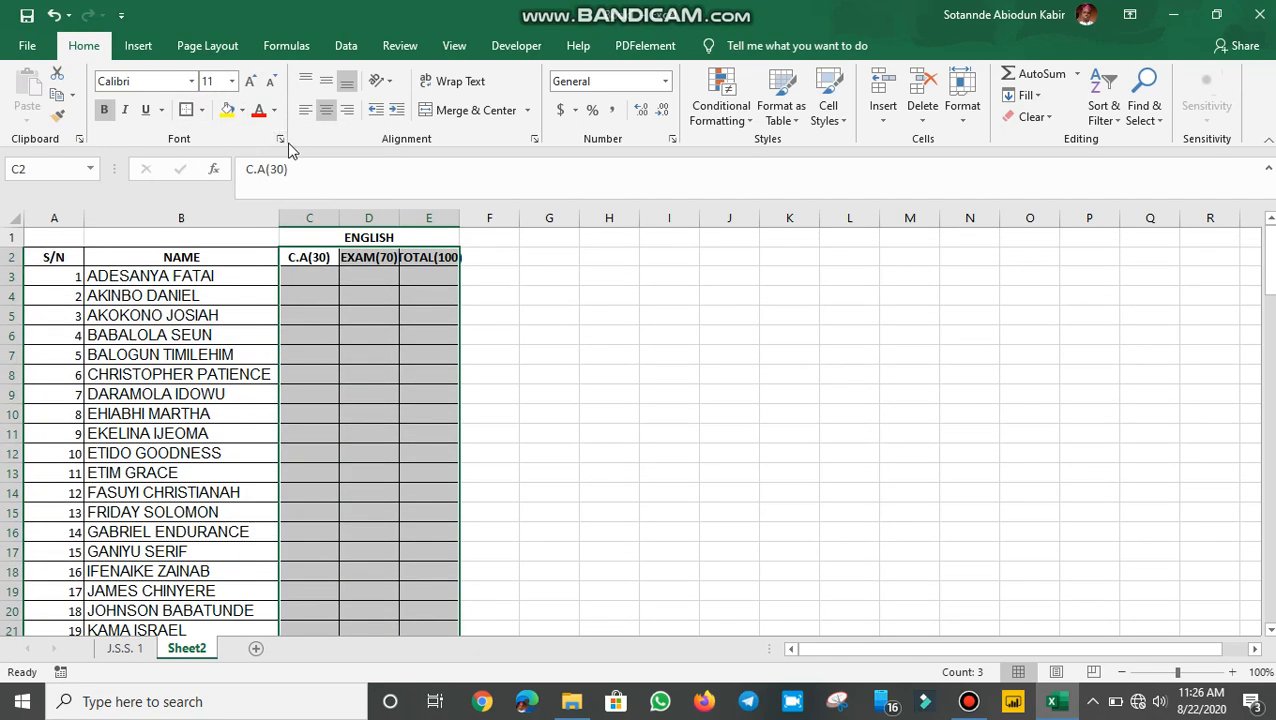
left_click(279, 139)
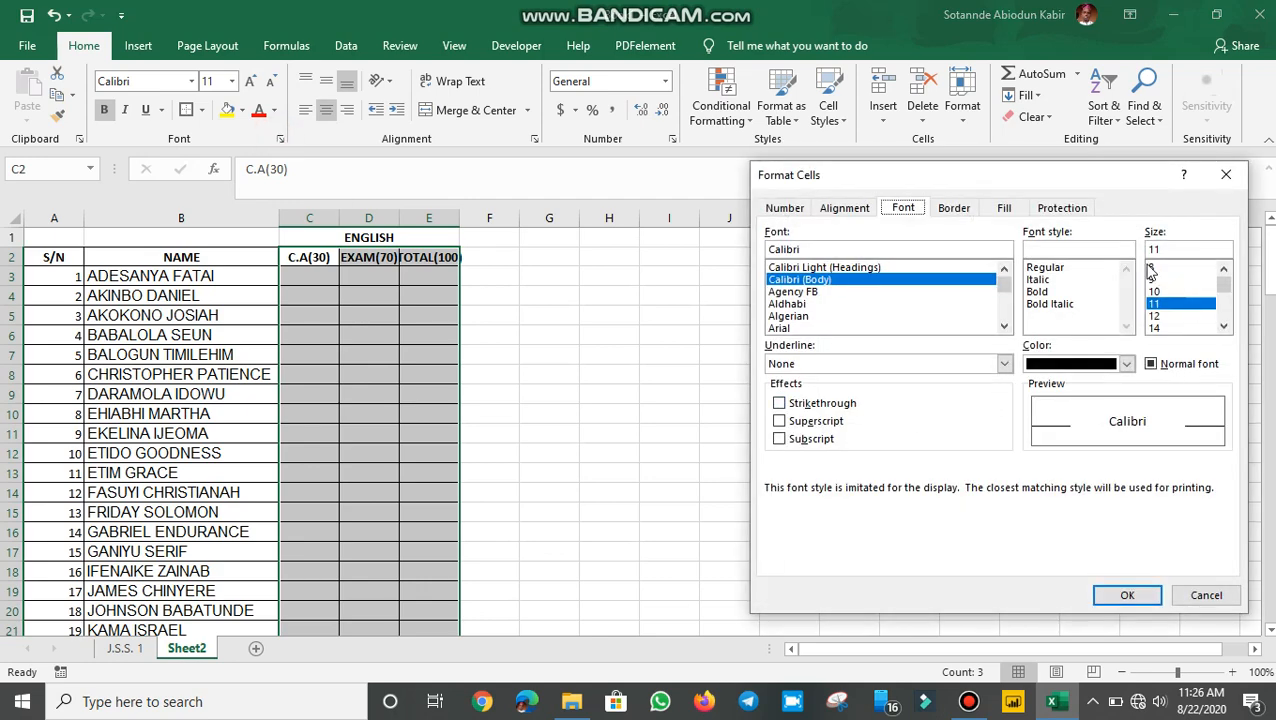
left_click(1005, 364)
left_click(1003, 364)
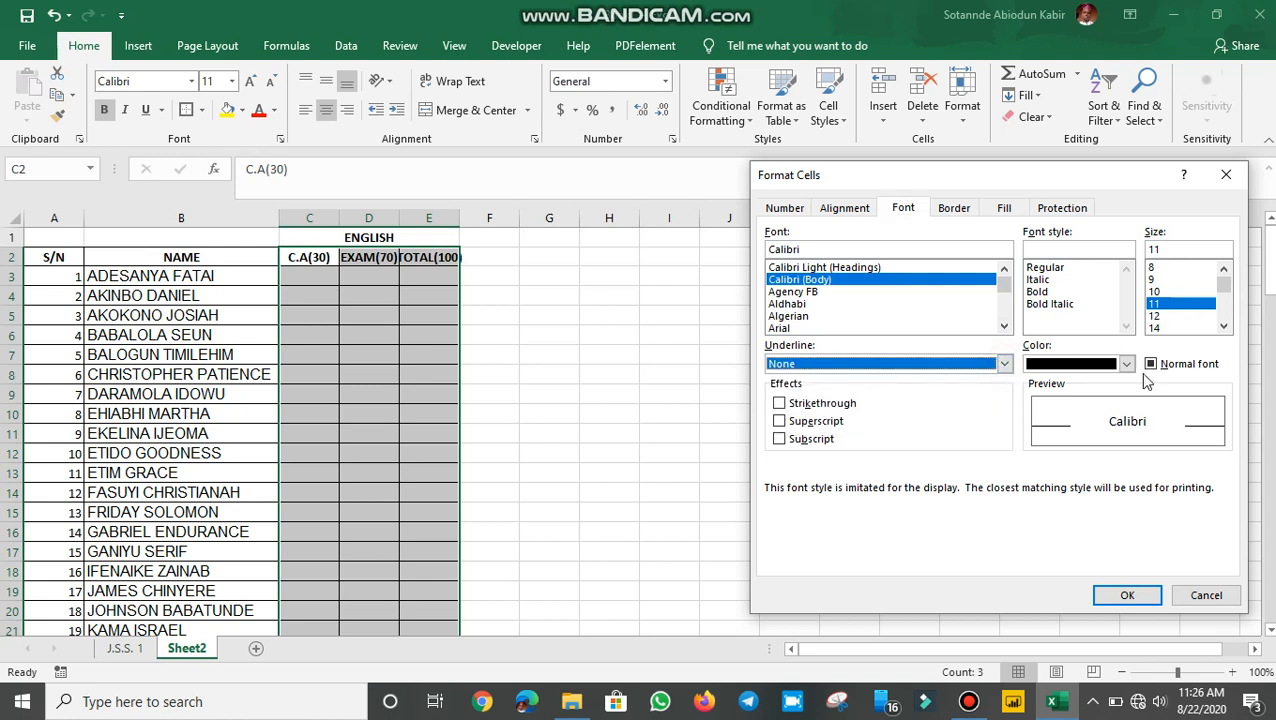
left_click(950, 211)
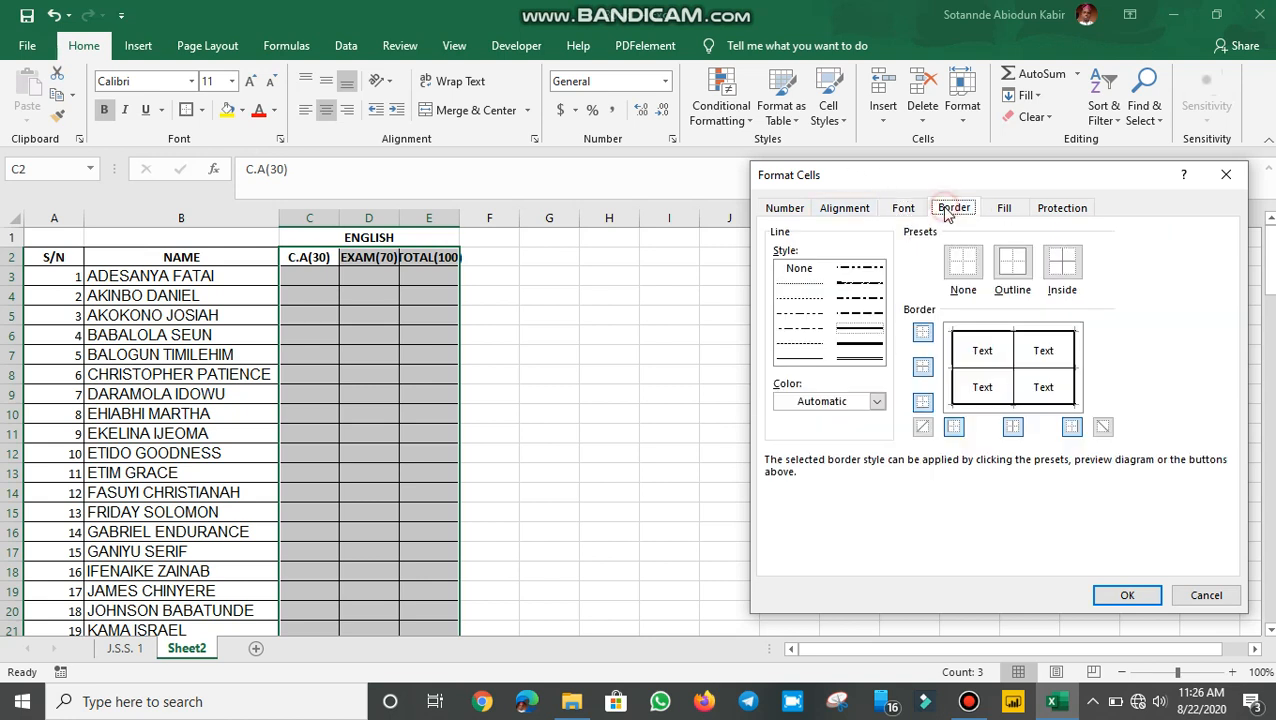
left_click(860, 346)
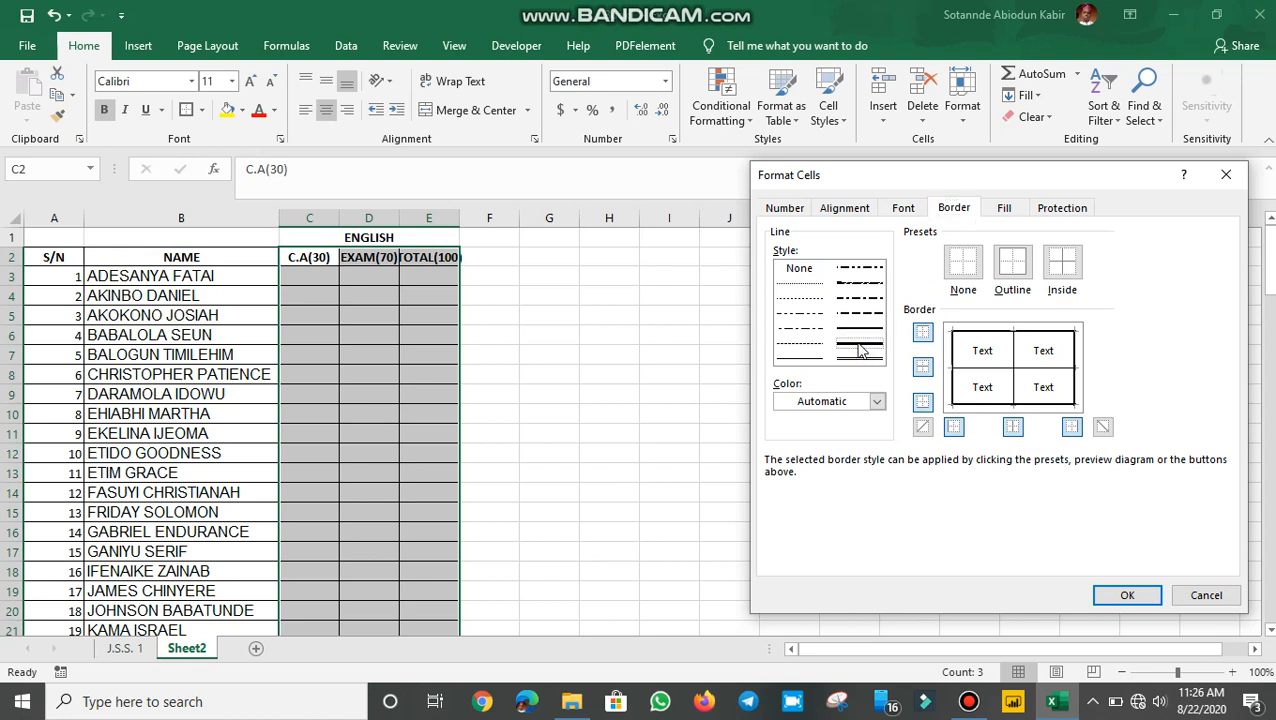
left_click(860, 353)
left_click(1010, 277)
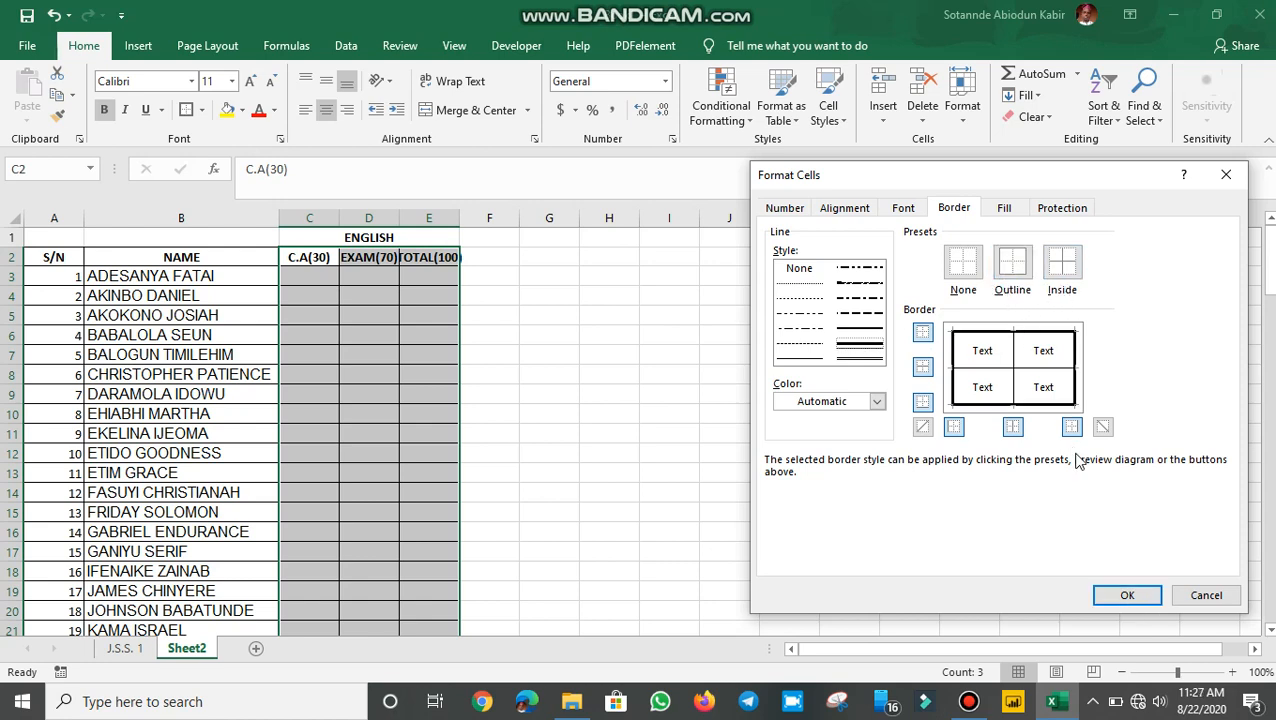
left_click(1127, 595)
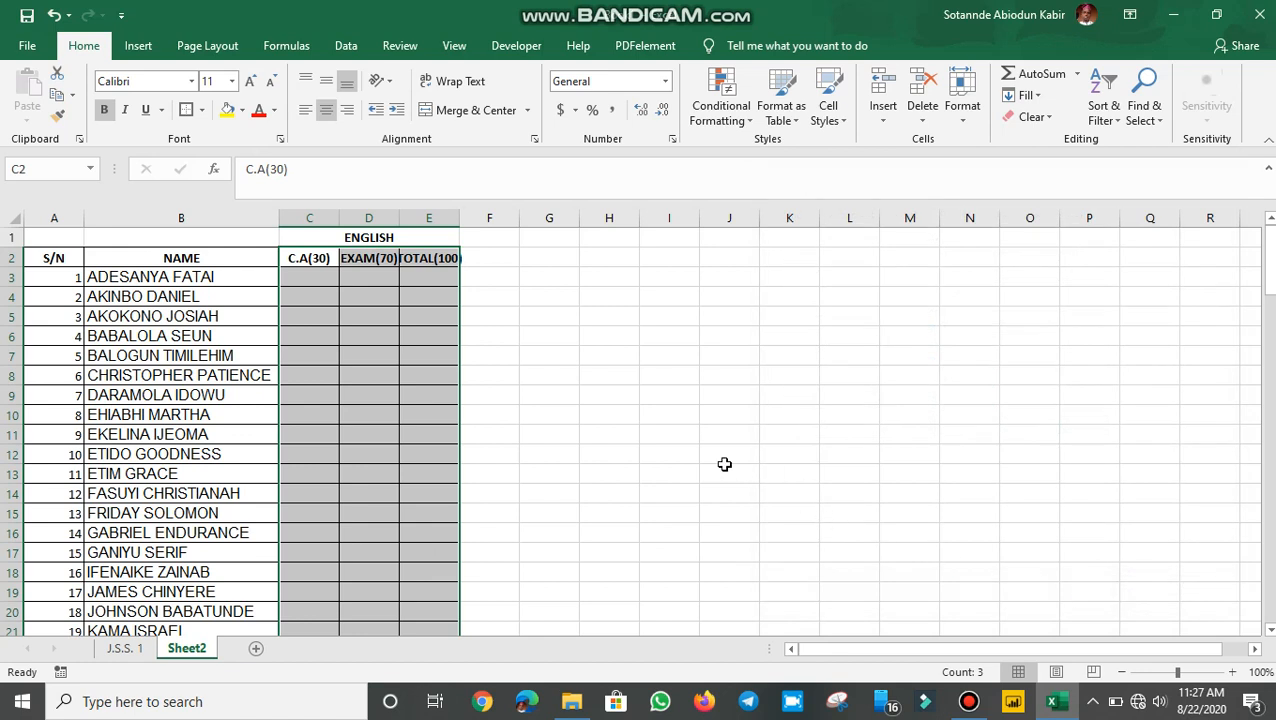
left_click(688, 451)
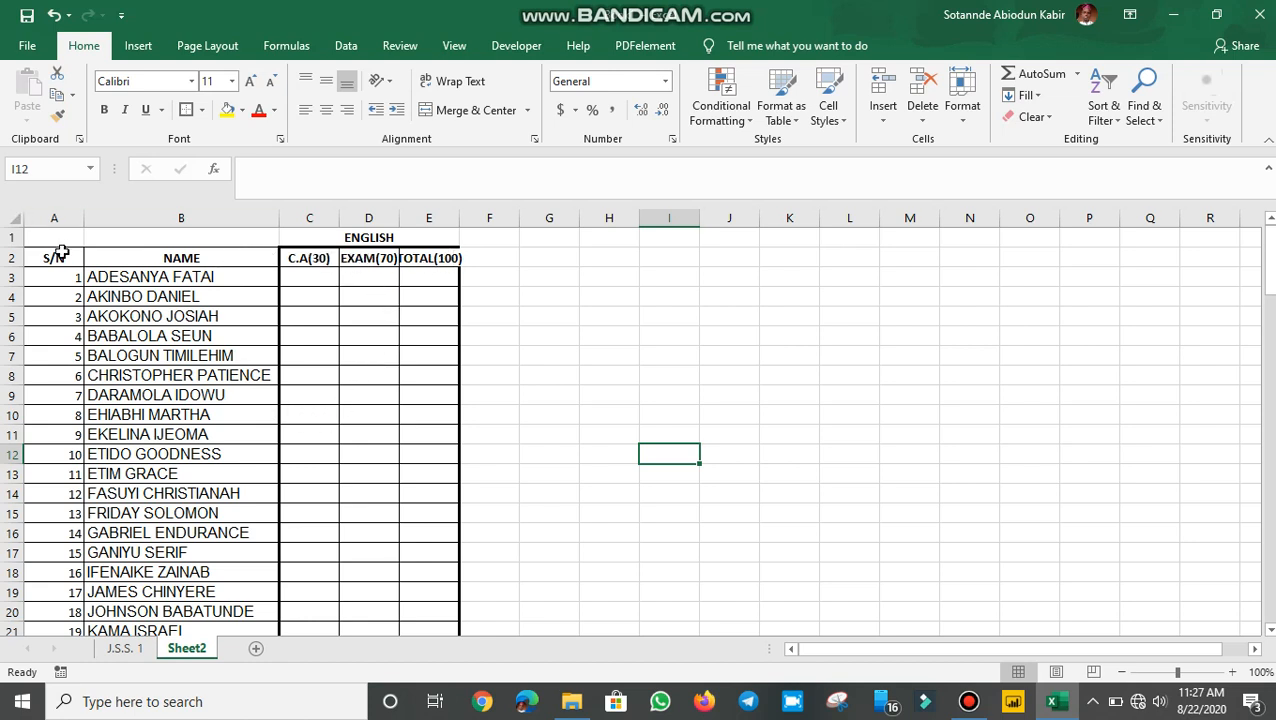
Frame the A2:E2 header row, S/N through TOTAL(100), with a thick outline border
left_click_drag(46, 250, 431, 262)
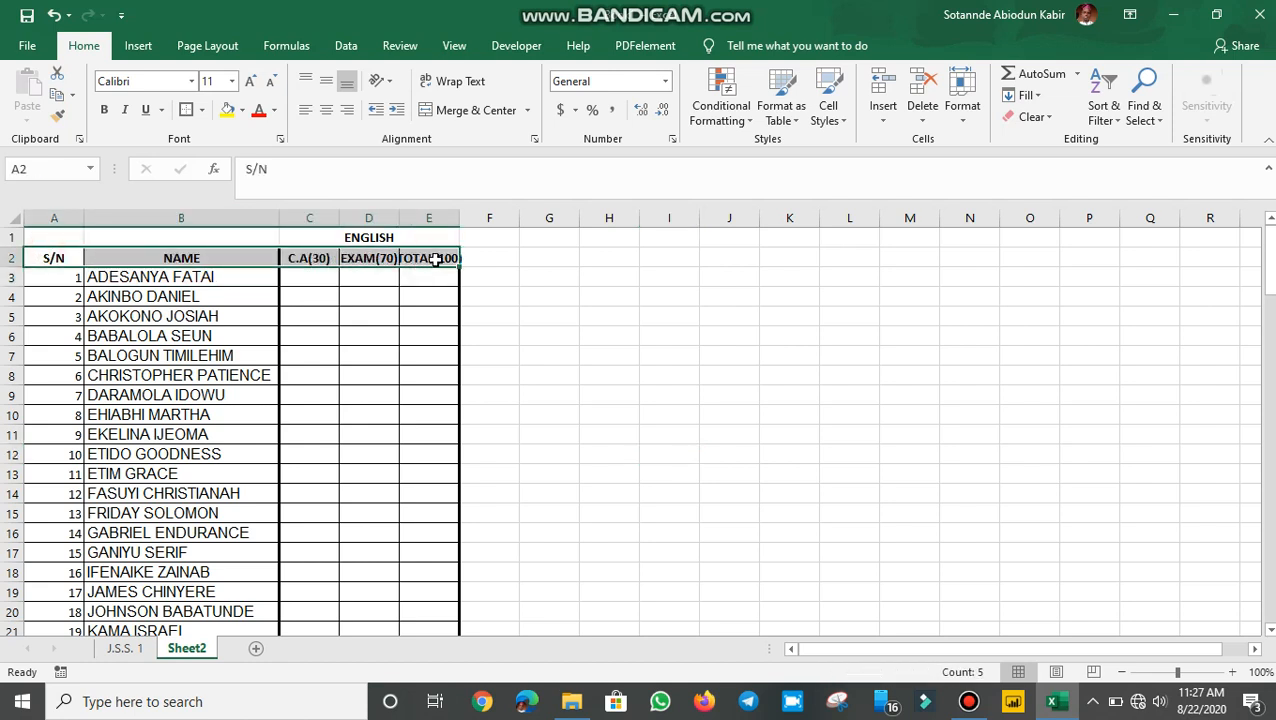
left_click(202, 110)
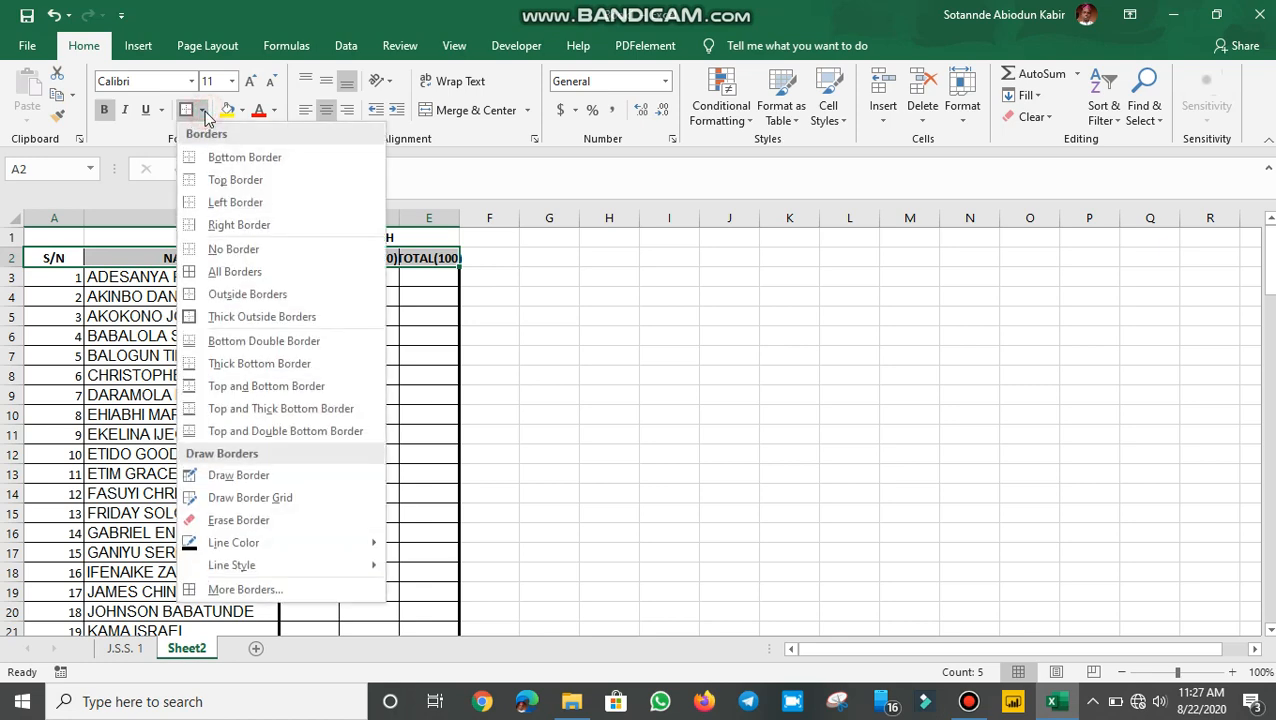
left_click(250, 590)
left_click(858, 344)
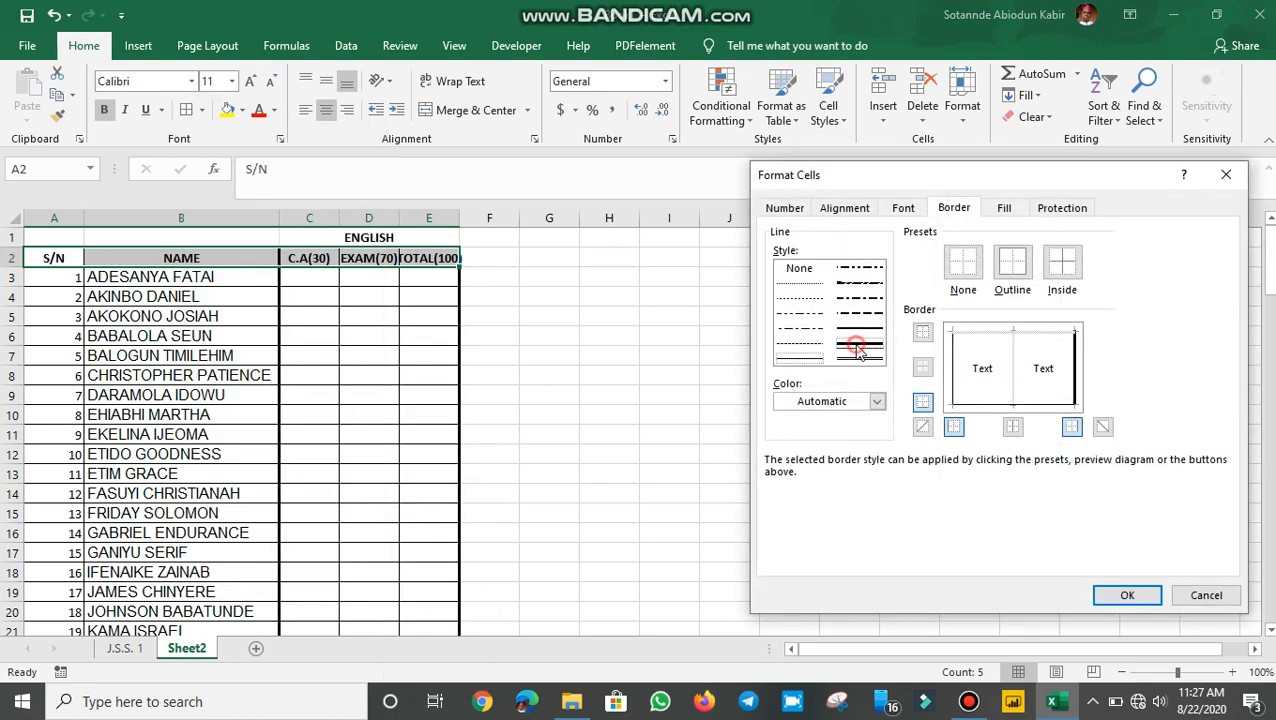
left_click(1012, 268)
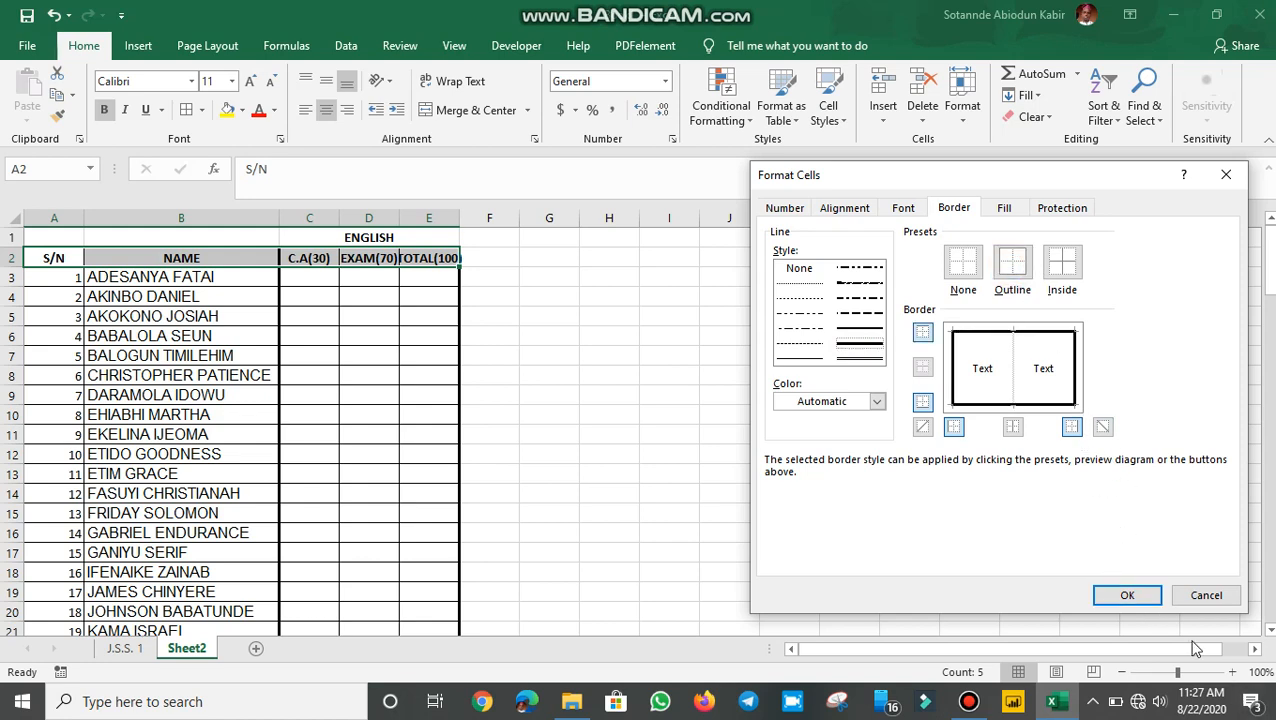
left_click(1130, 596)
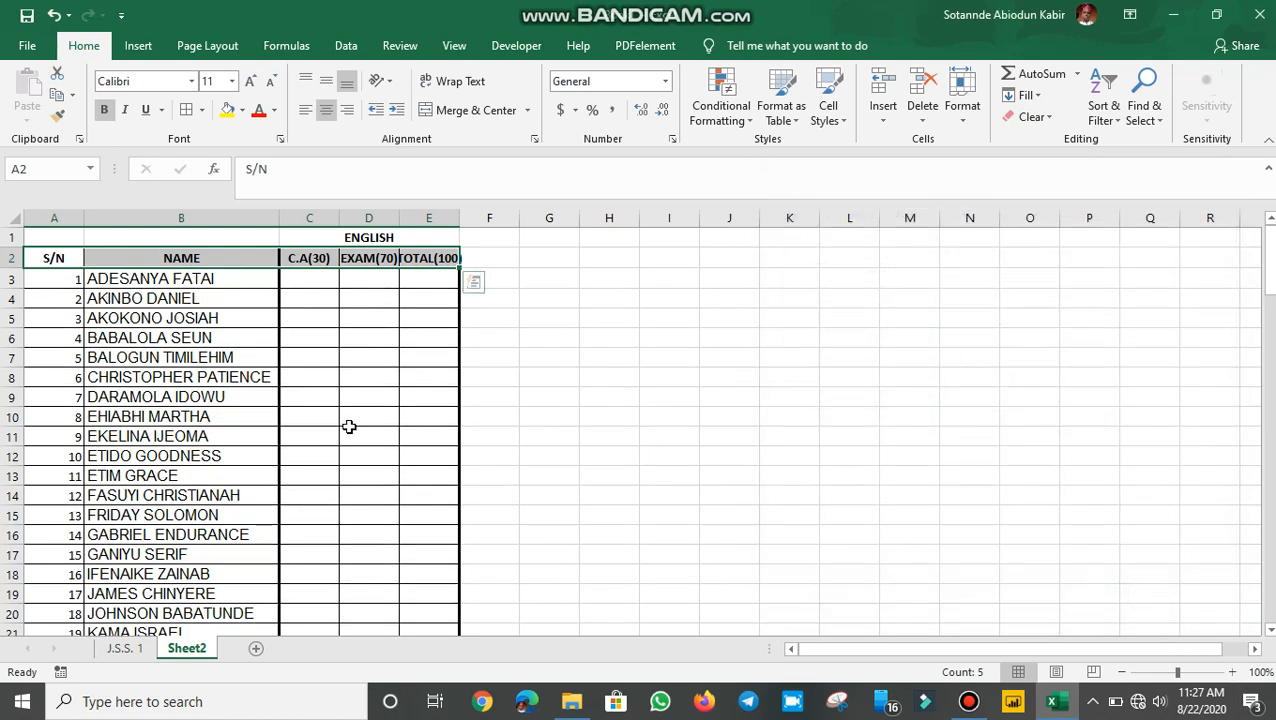
left_click(349, 424)
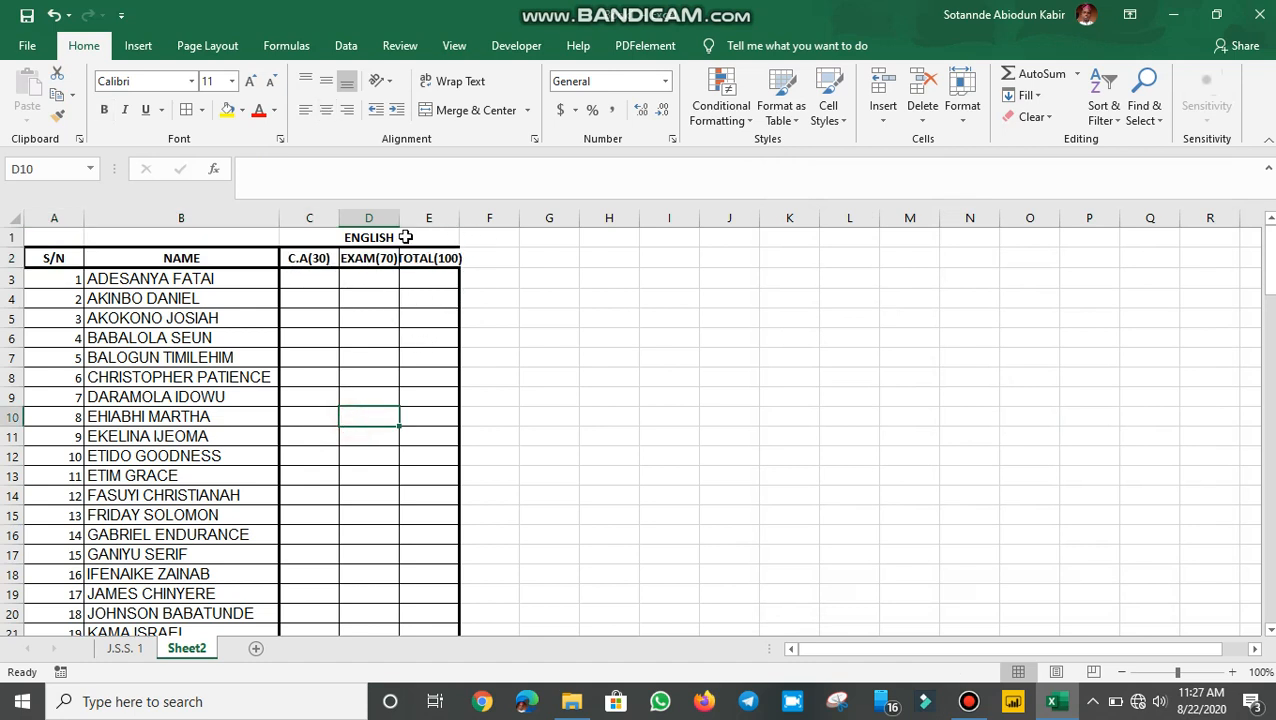
left_click(372, 234)
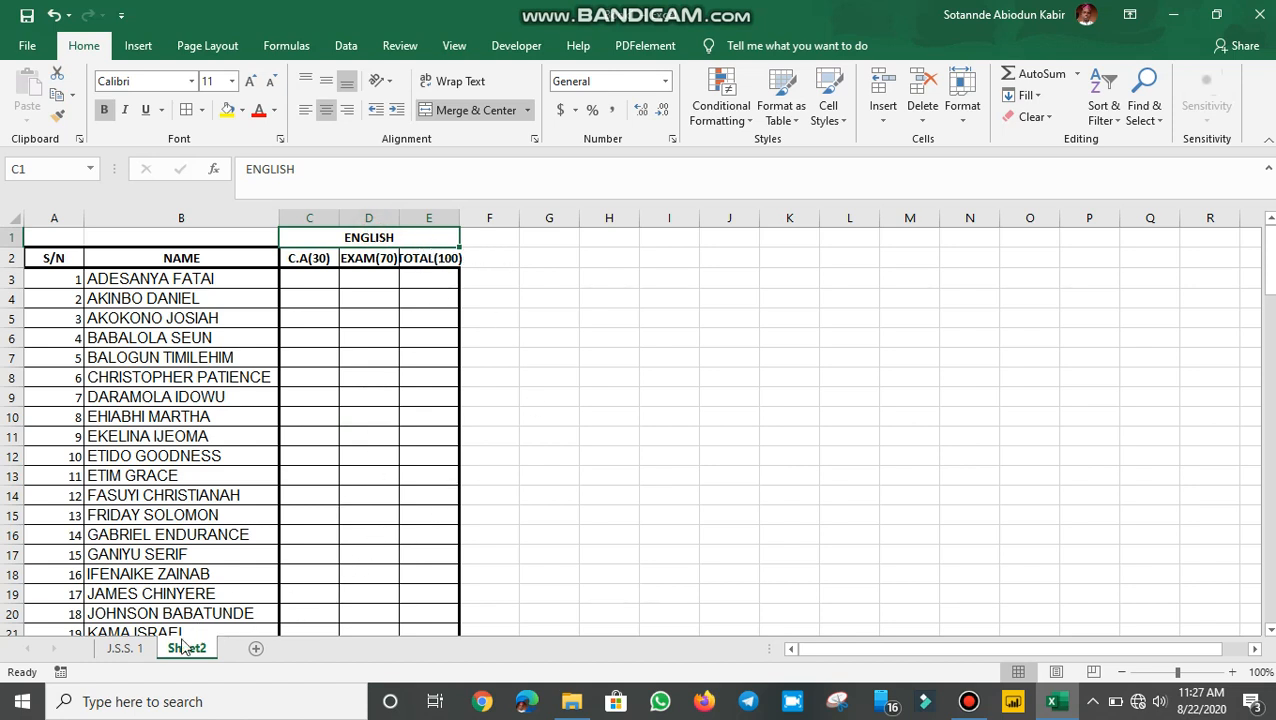
left_click(134, 648)
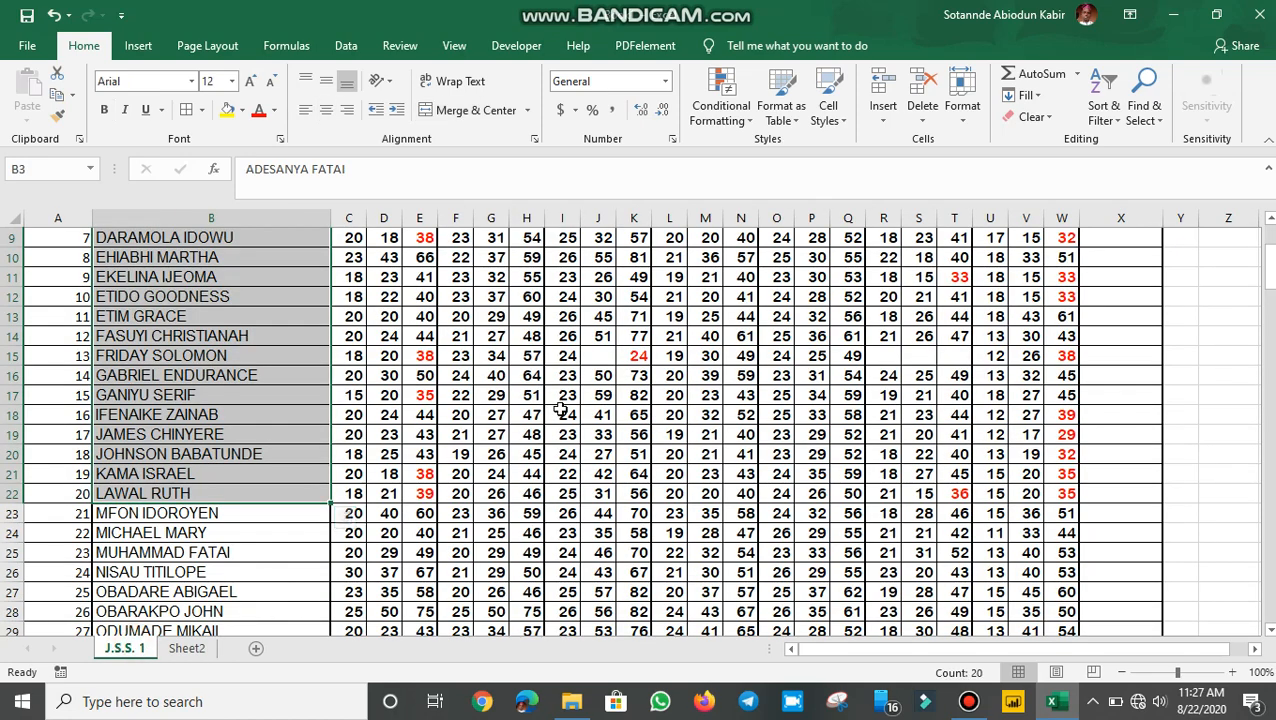
scroll(570, 400, "up", 3)
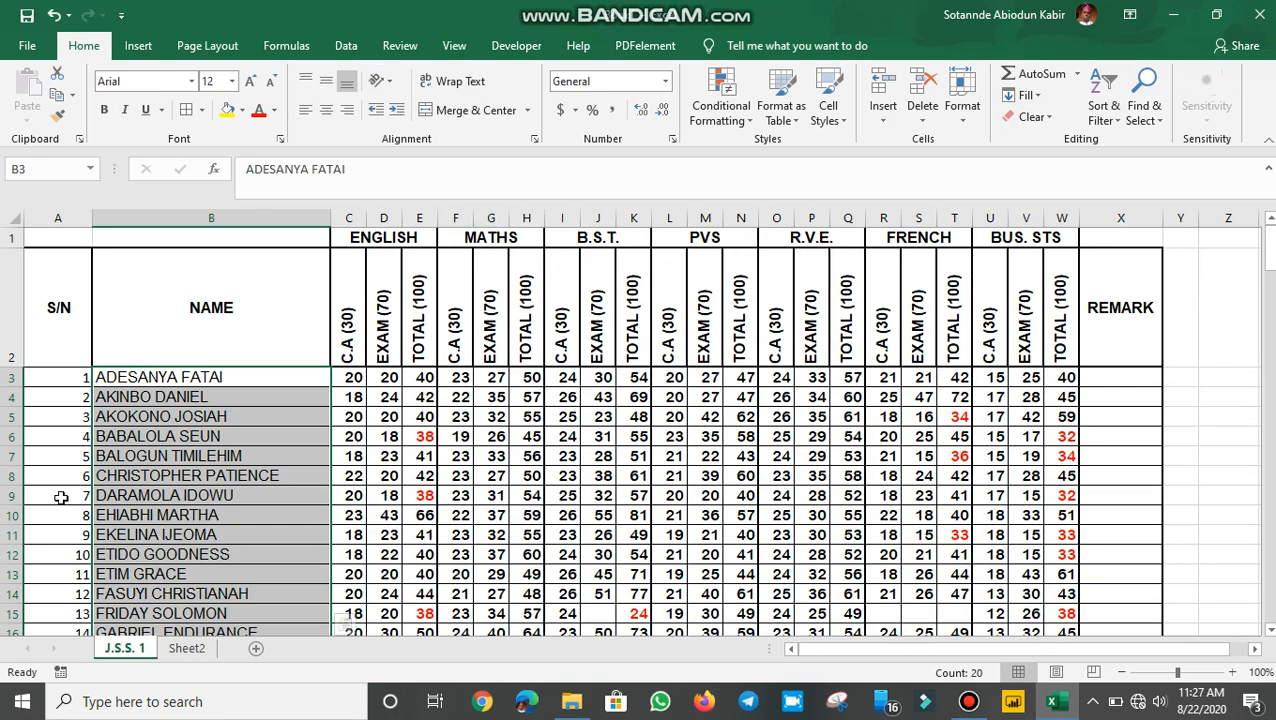
left_click(182, 648)
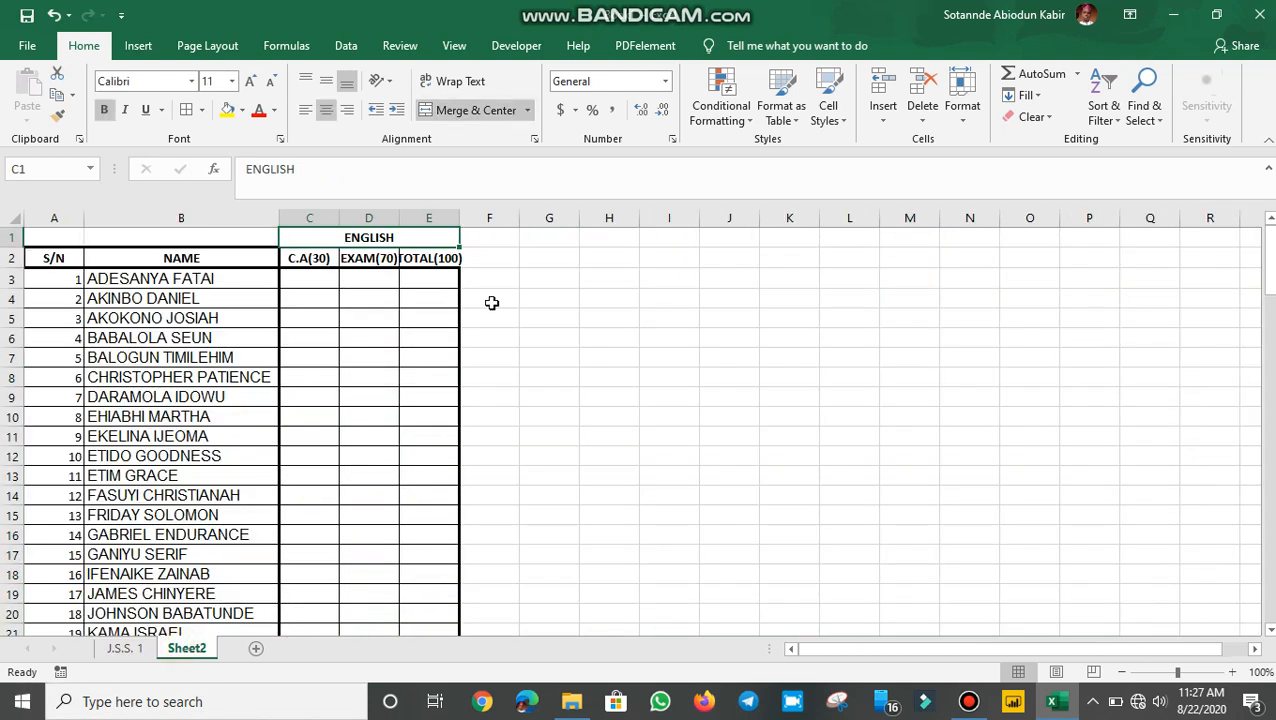
left_click(435, 345)
left_click(412, 233)
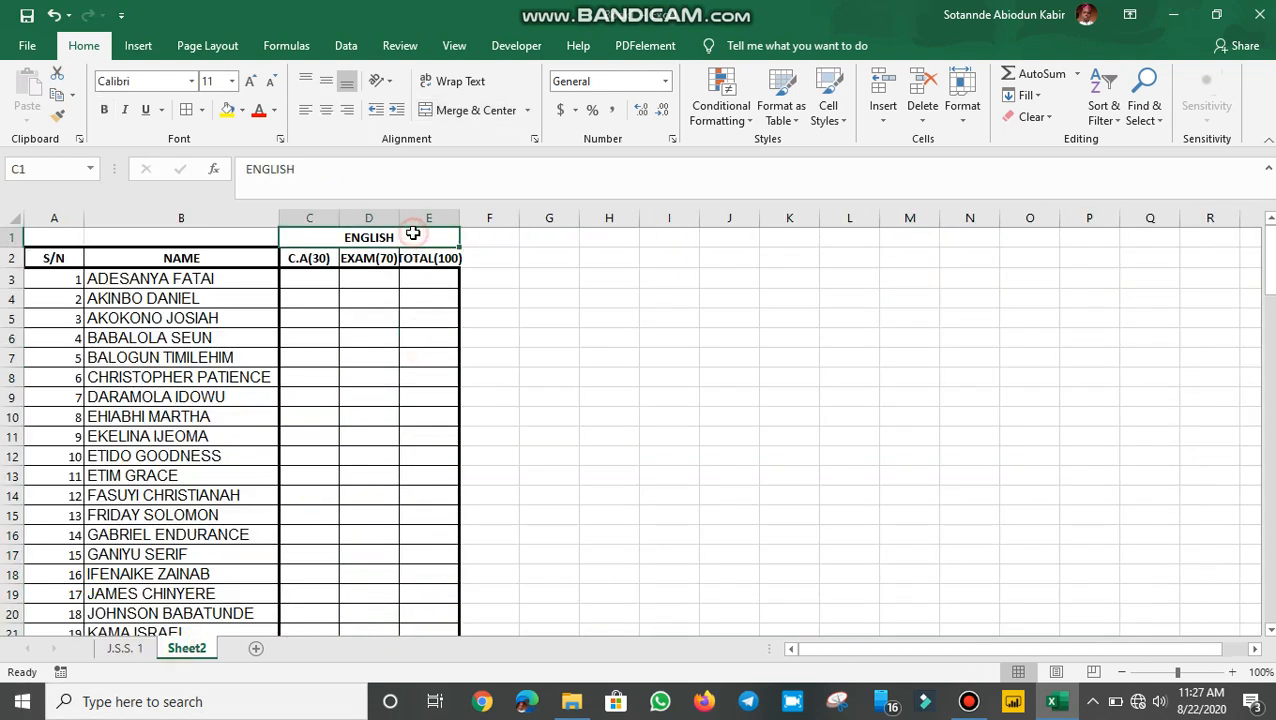
Fill the ENGLISH block C1:E30 rightward to column T, making six C.A/EXAM/TOTAL blocks
left_click_drag(378, 234, 536, 336)
left_click_drag(624, 342, 873, 352)
left_click_drag(973, 327, 1062, 339)
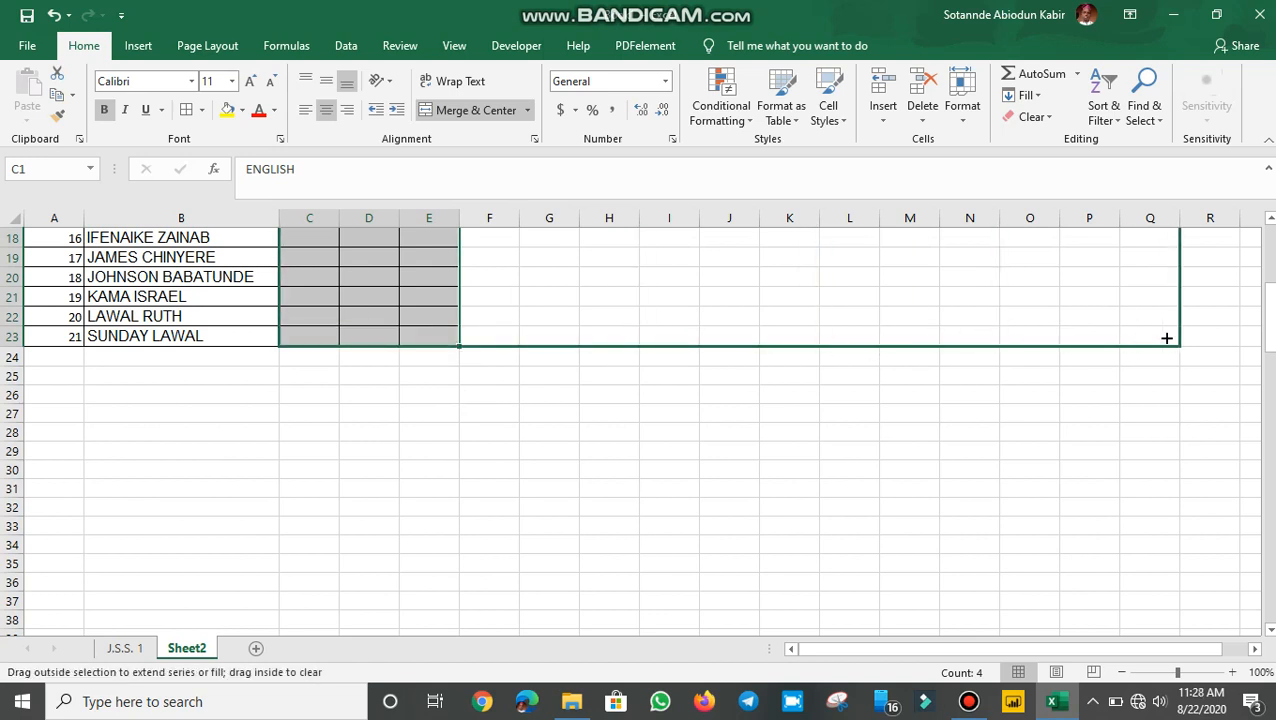
left_click_drag(1166, 338, 1228, 329)
scroll(1180, 362, "up", 6)
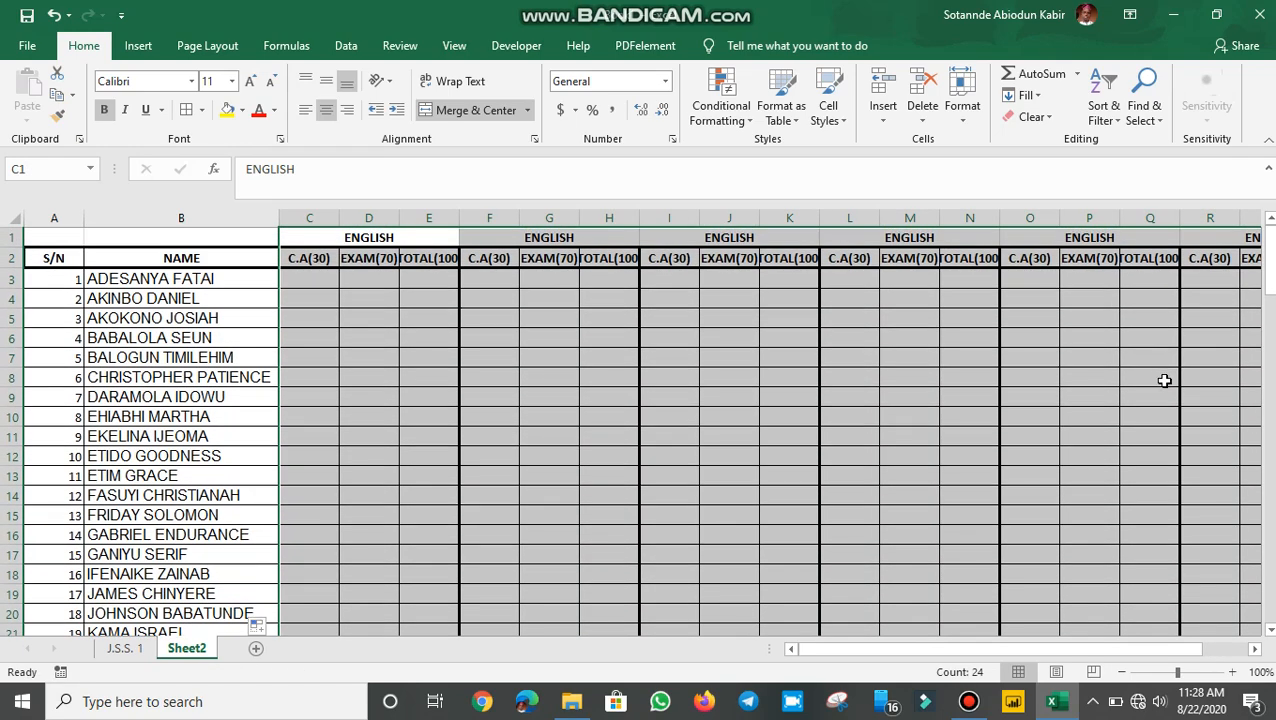
left_click(1256, 649)
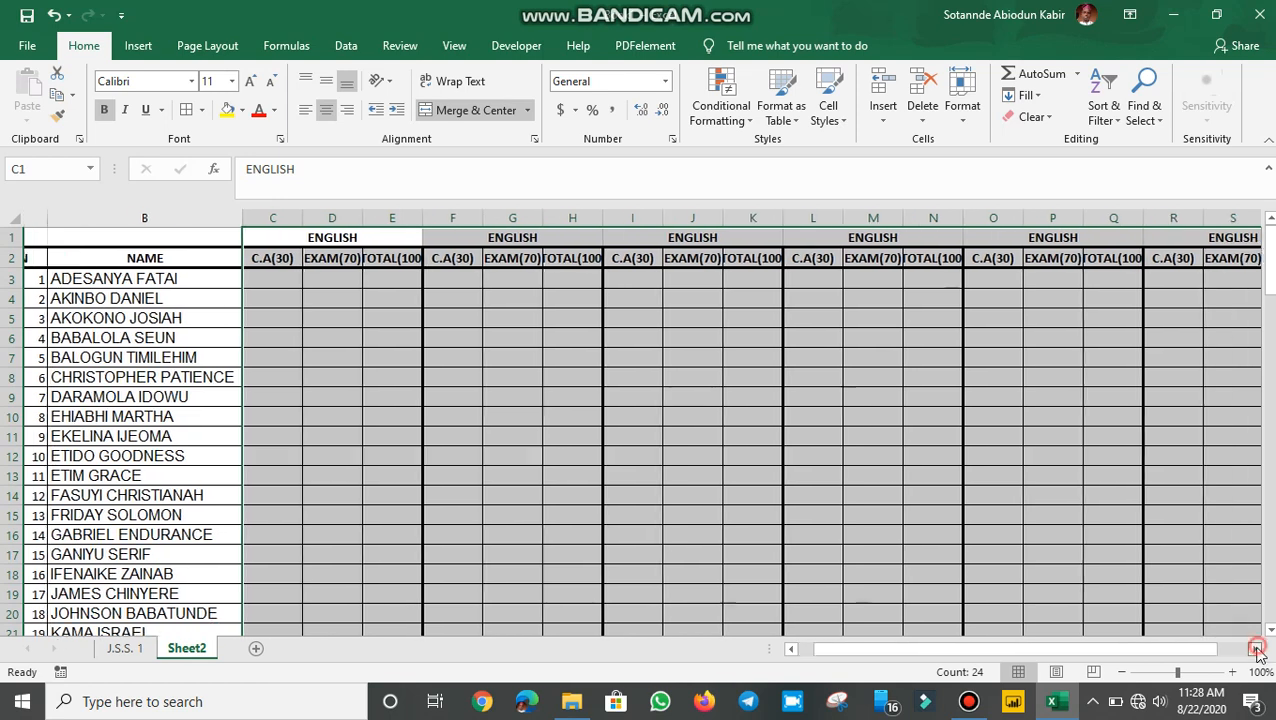
left_click(1256, 649)
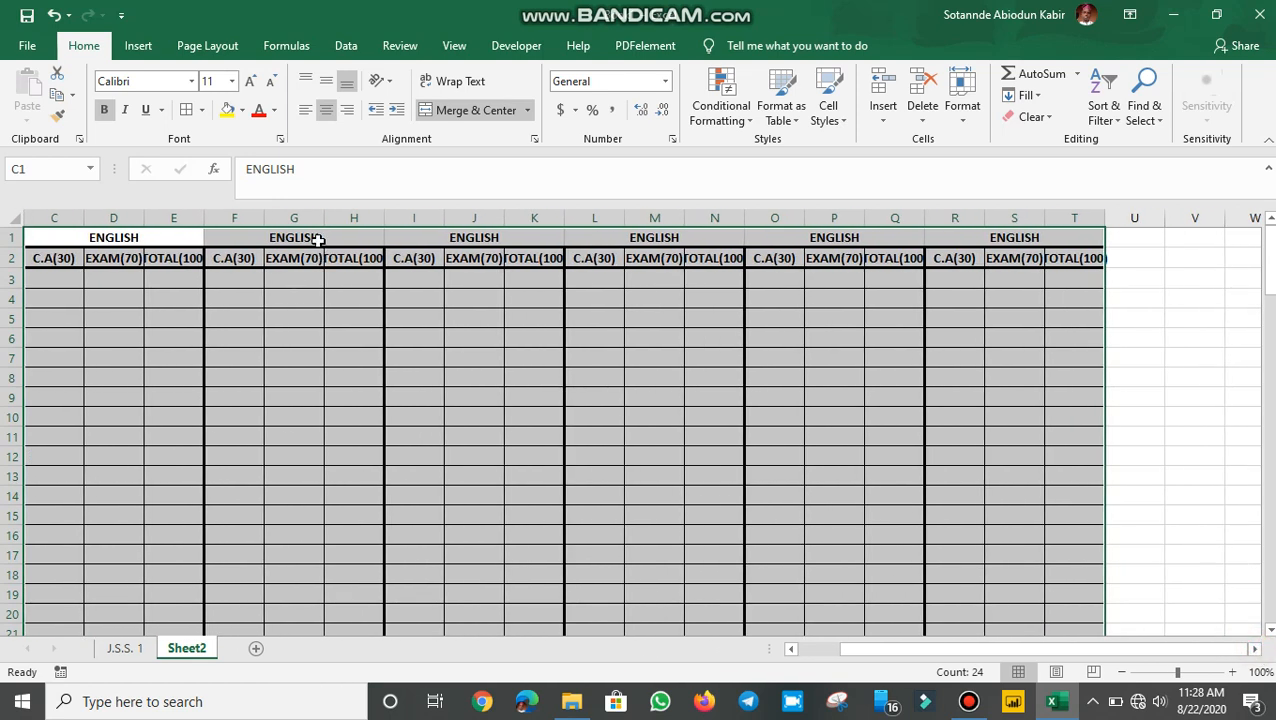
left_click(285, 338)
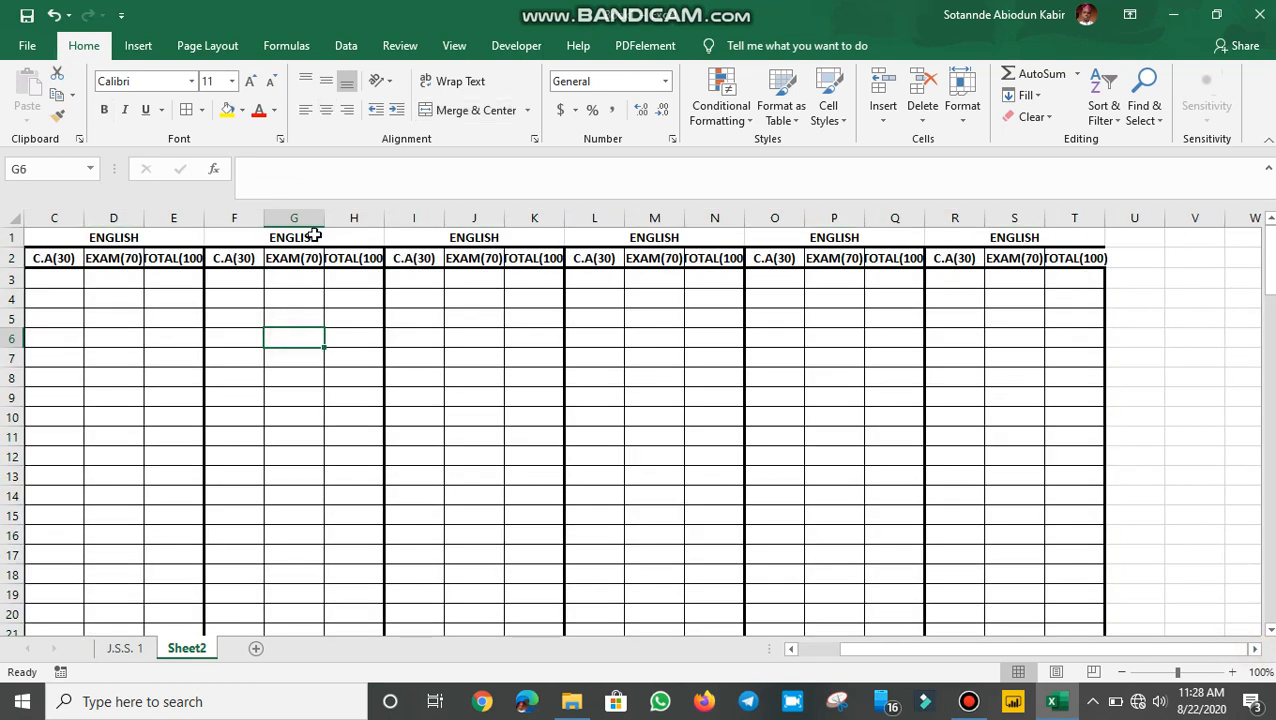
left_click(312, 237)
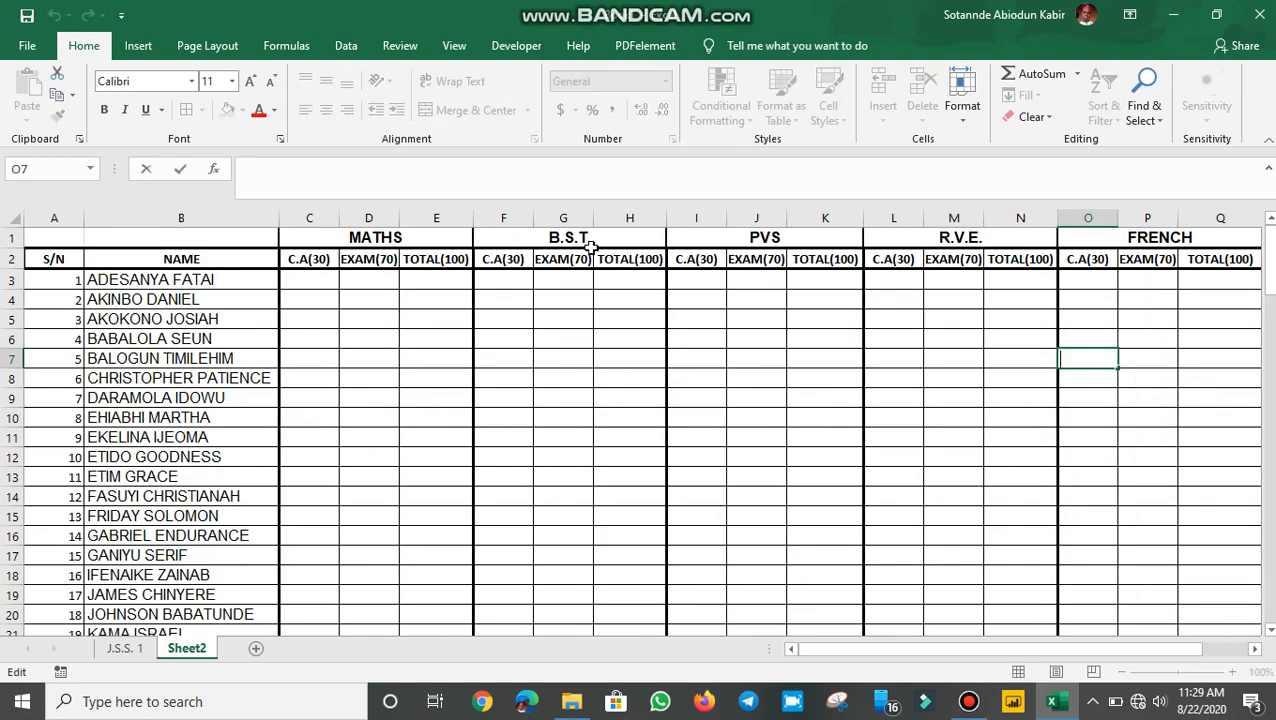
Replace the duplicate ENGLISH titles in row 1 with MATHS, B.S.T., PVS, R.V.E. and FRENCH
left_click(586, 240)
left_click(773, 236)
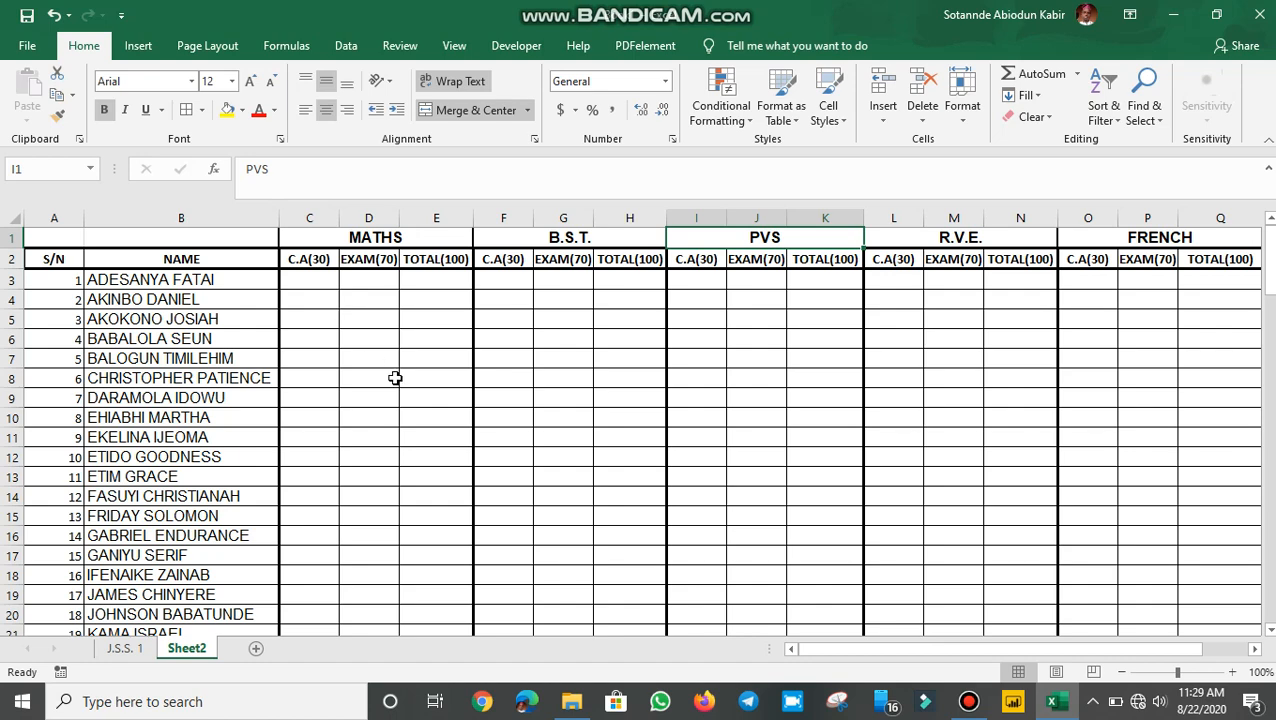
scroll(388, 454, "down", 2)
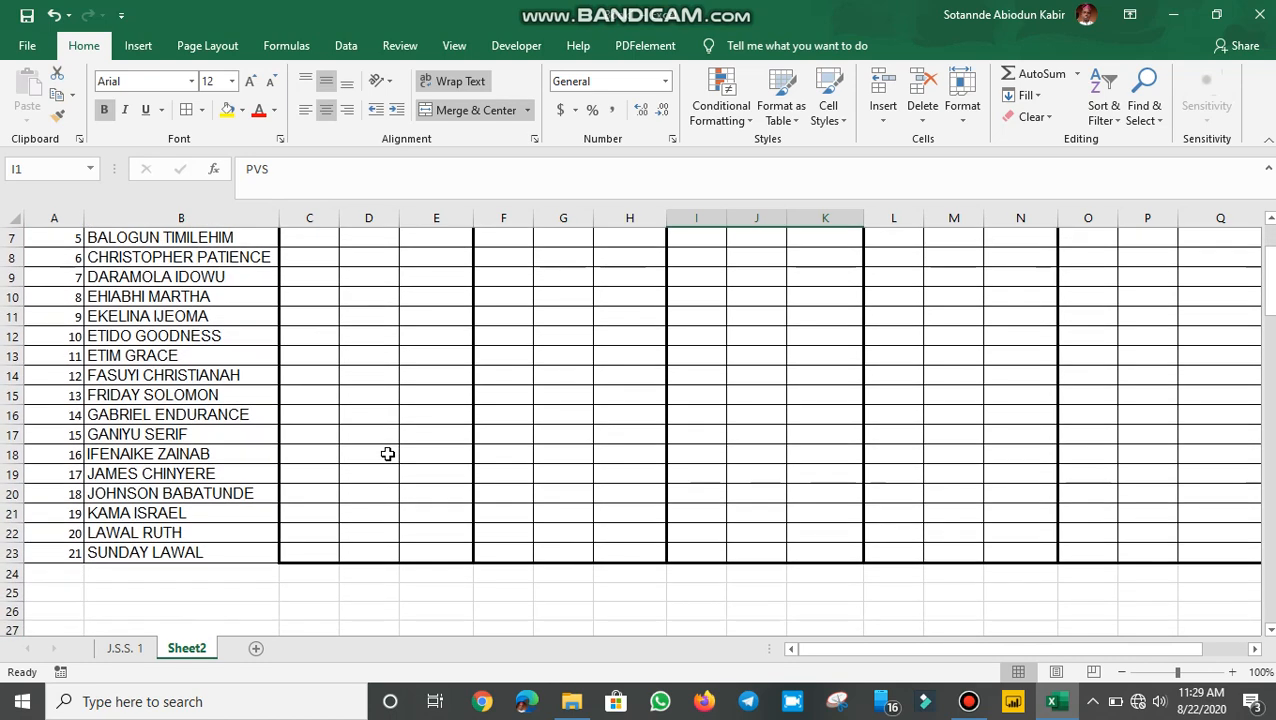
scroll(388, 454, "up", 2)
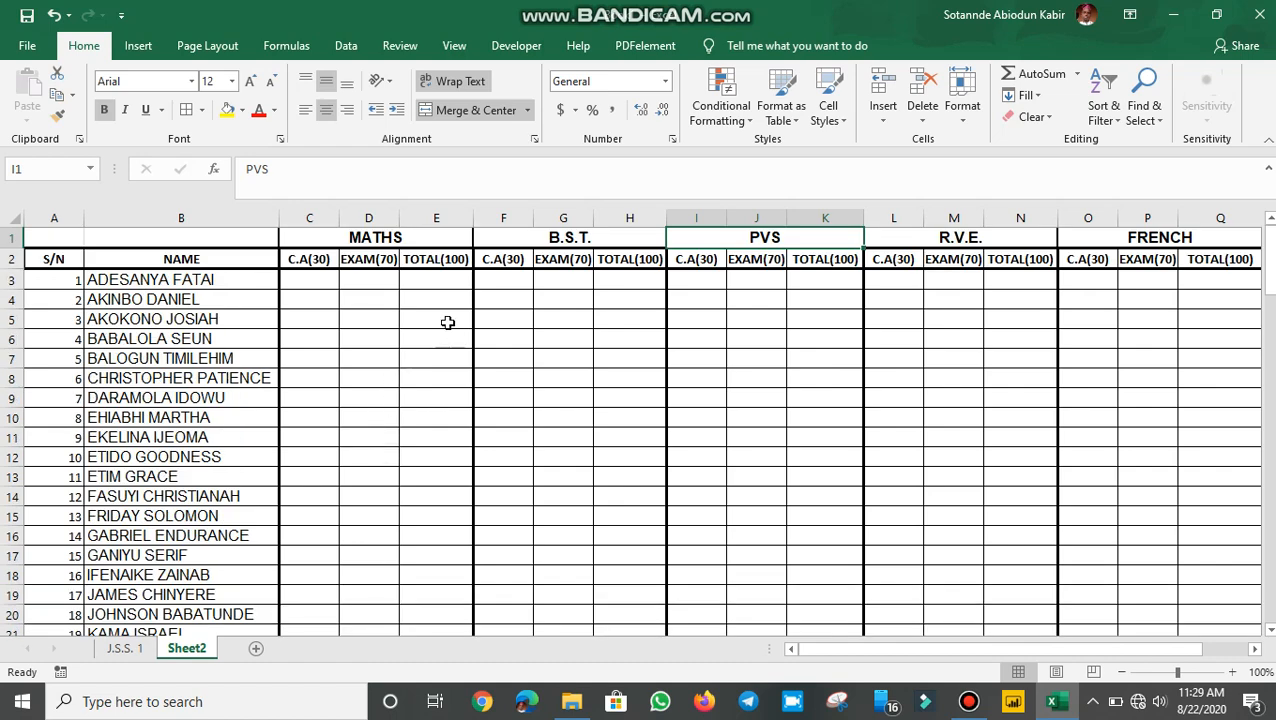